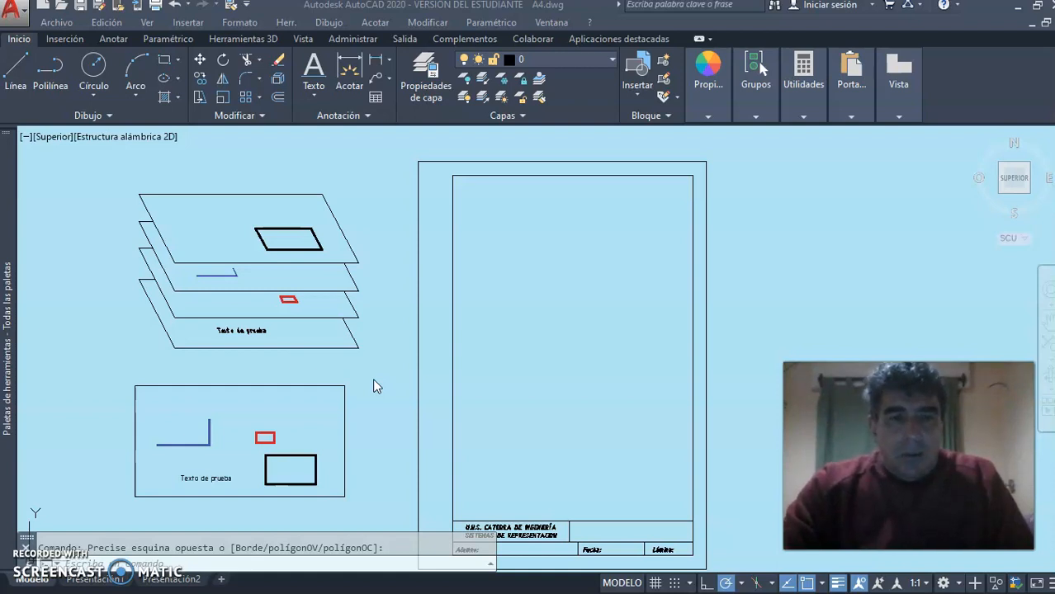
{"action": "left_click", "coordinate": [528, 245]}
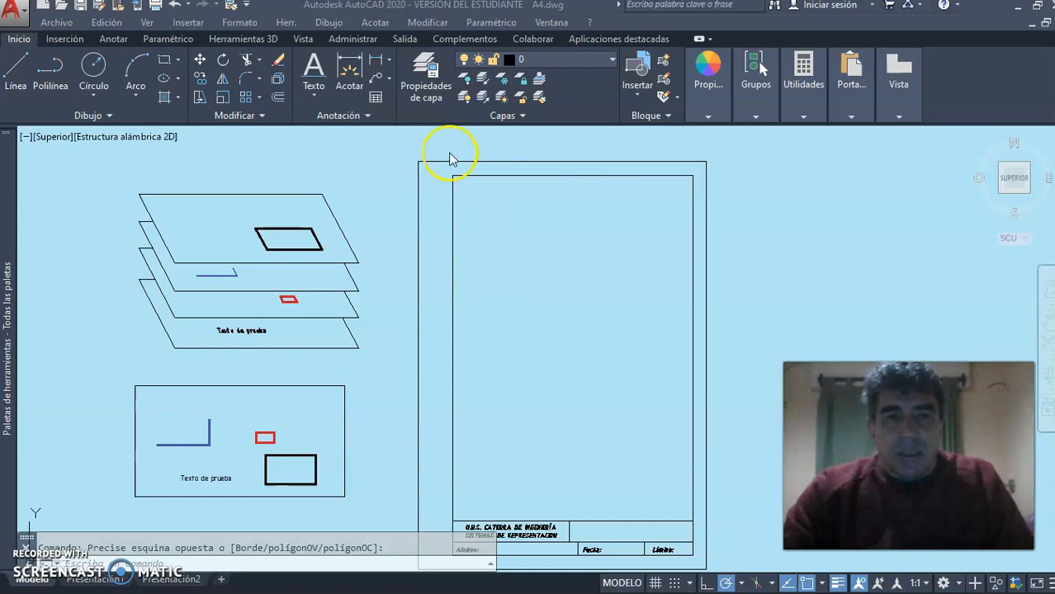
{"action": "left_click", "coordinate": [423, 105]}
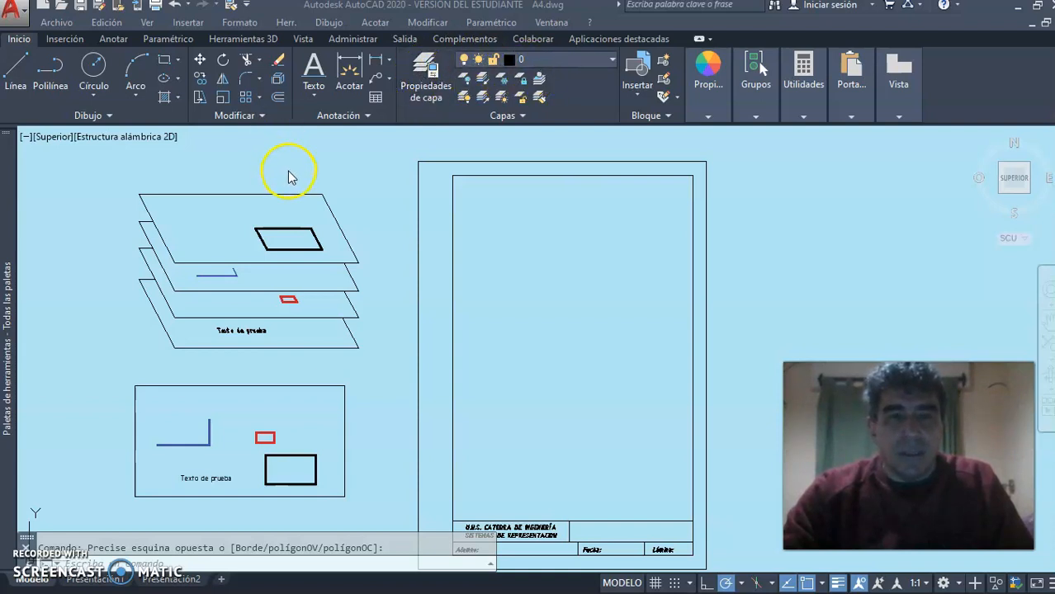
{"action": "left_click", "coordinate": [247, 26]}
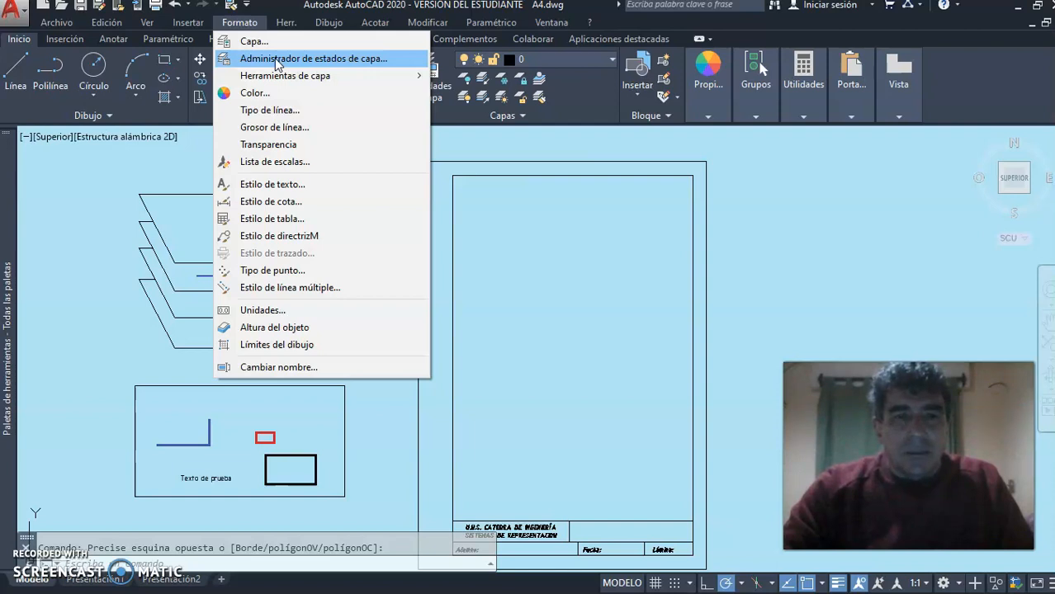
{"action": "left_click", "coordinate": [204, 147]}
{"action": "left_click", "coordinate": [260, 160]}
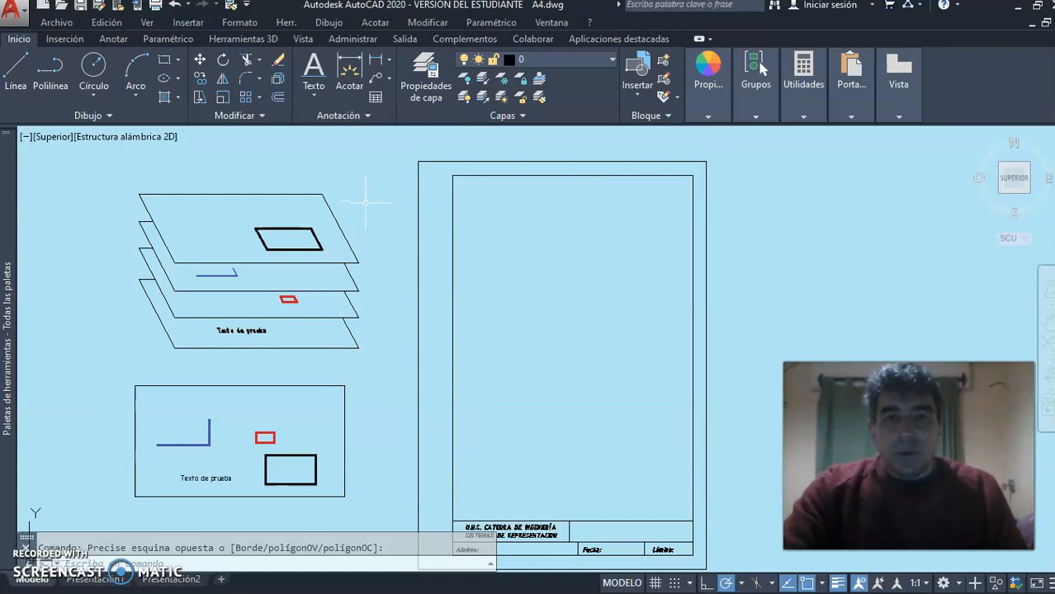
{"action": "left_click", "coordinate": [708, 117]}
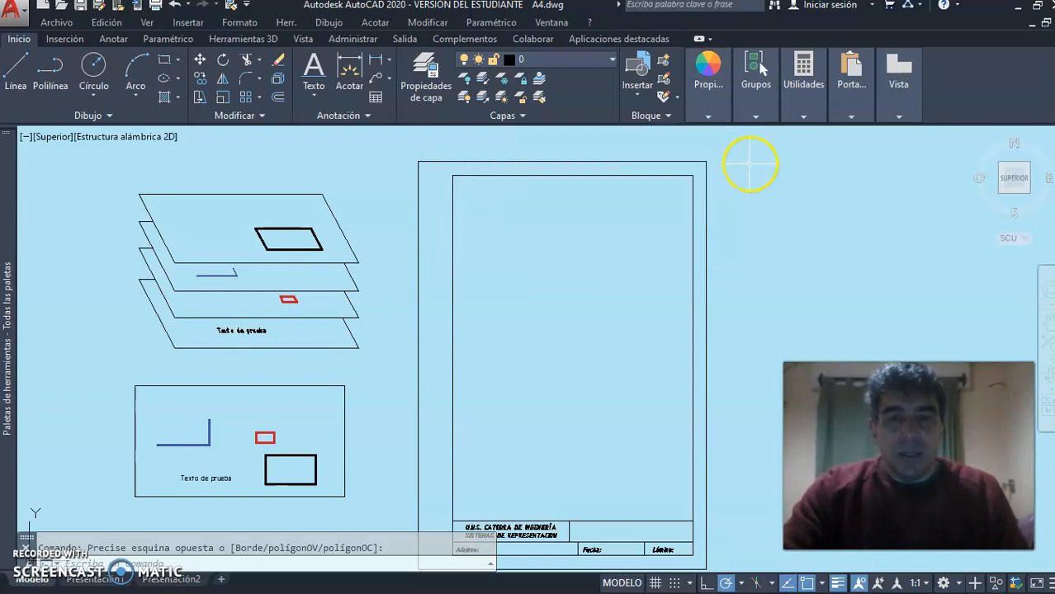
{"action": "left_click", "coordinate": [709, 115]}
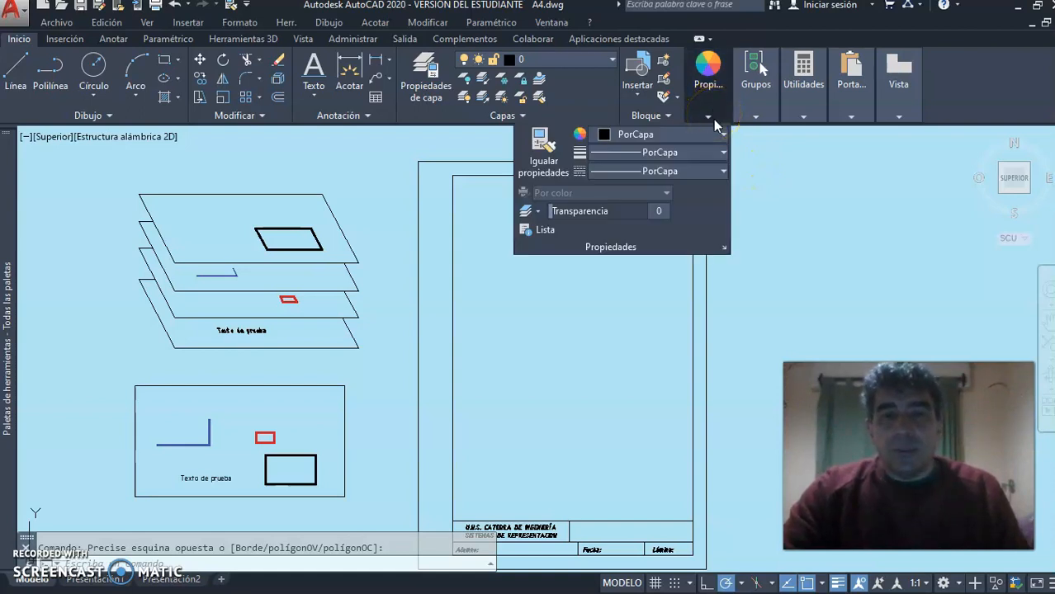
{"action": "left_click", "coordinate": [711, 139]}
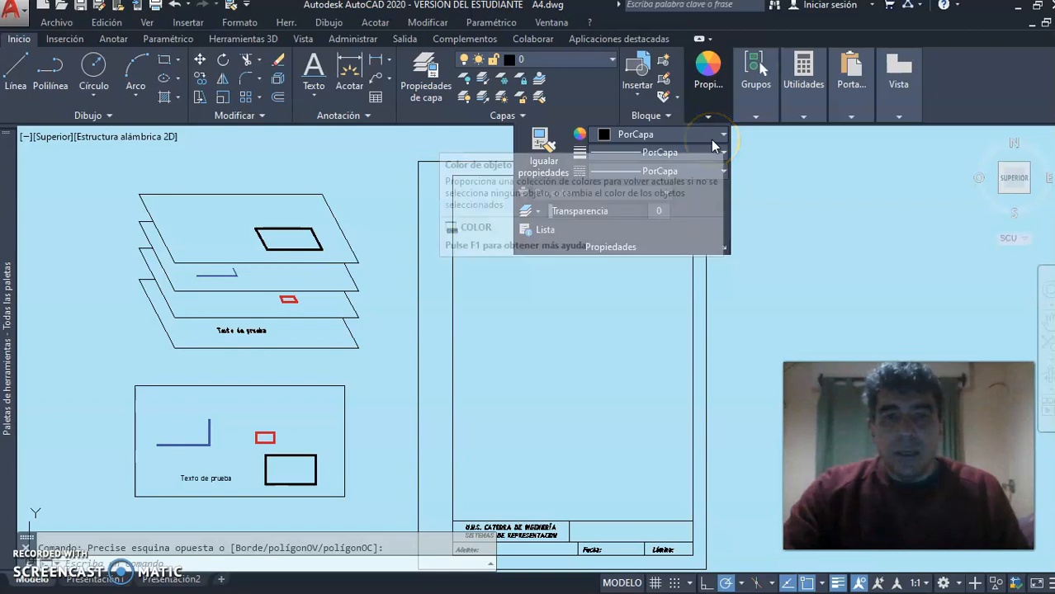
{"action": "left_click", "coordinate": [342, 338]}
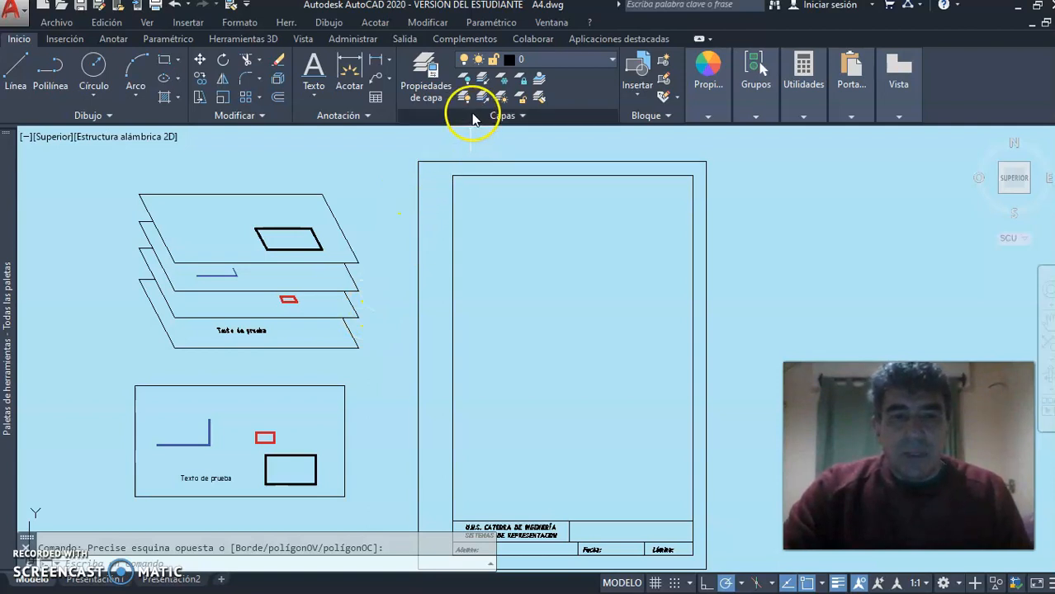
Open the layer properties manager and create a layer named Aristas Visibles
{"action": "left_click", "coordinate": [433, 98]}
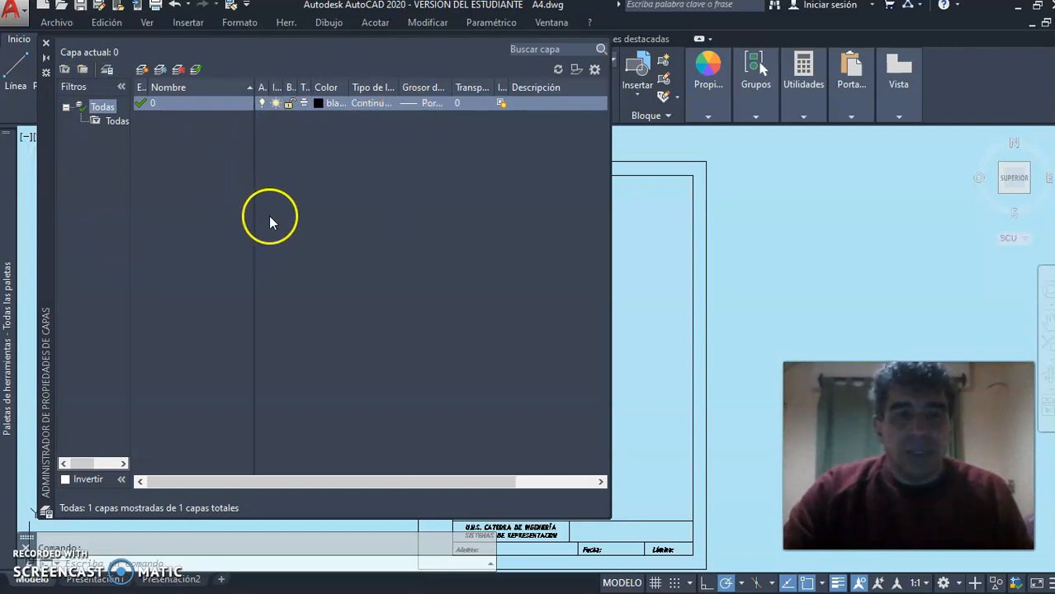
{"action": "left_click", "coordinate": [142, 73]}
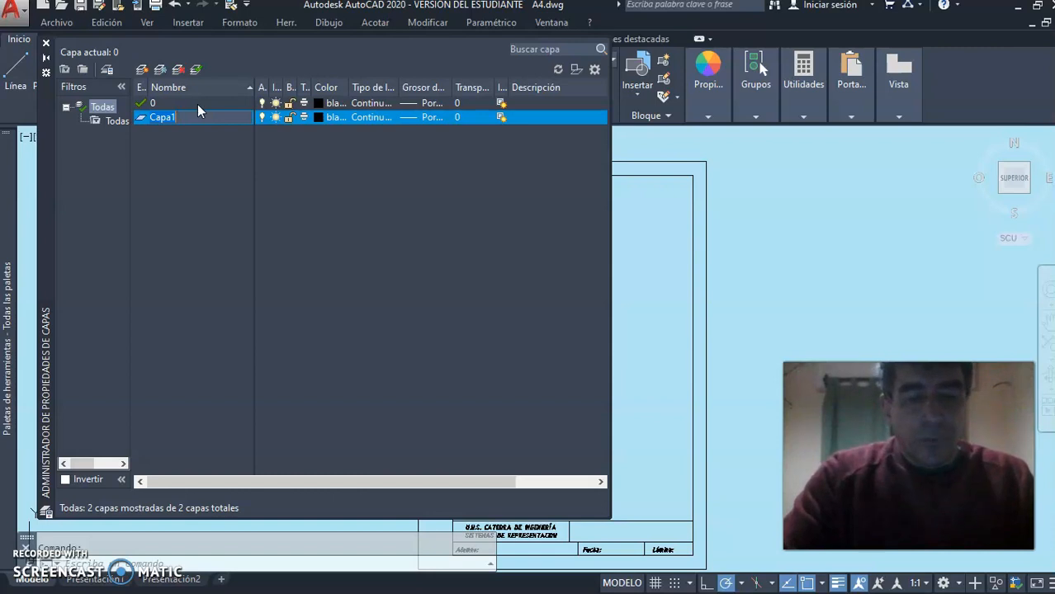
{"action": "type", "text": "Aristas Visibles"}
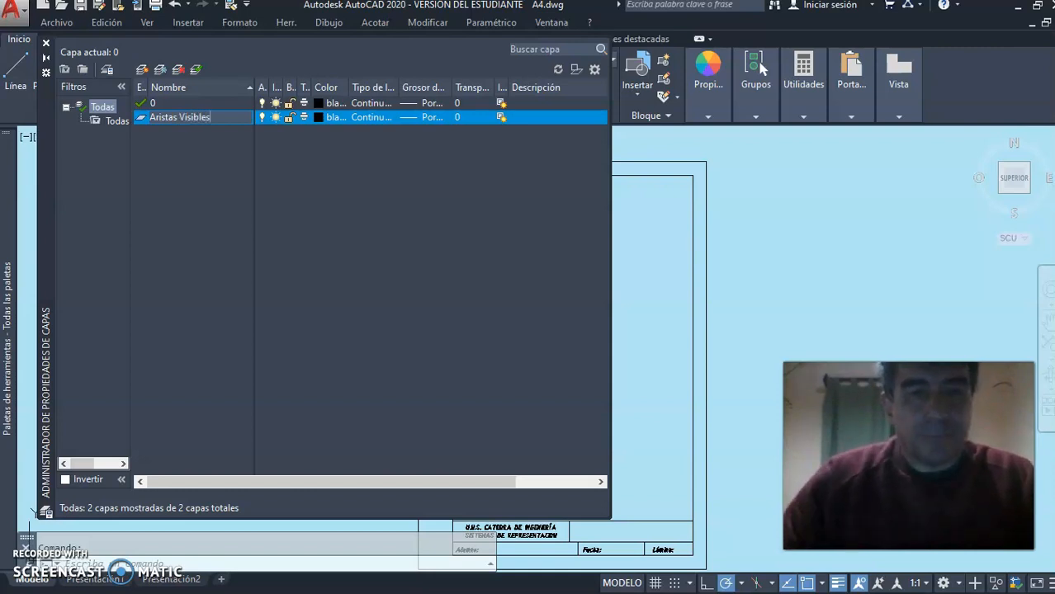
Create a second new layer named Aristas Ocultas
{"action": "left_click", "coordinate": [143, 69]}
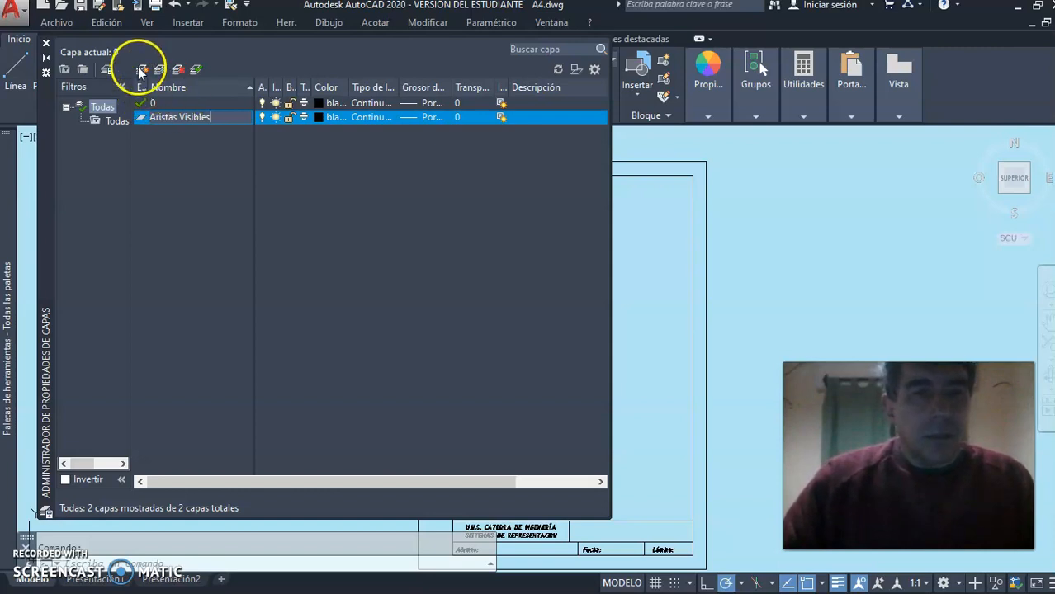
{"action": "left_click", "coordinate": [172, 110]}
{"action": "type", "text": "Aristas"}
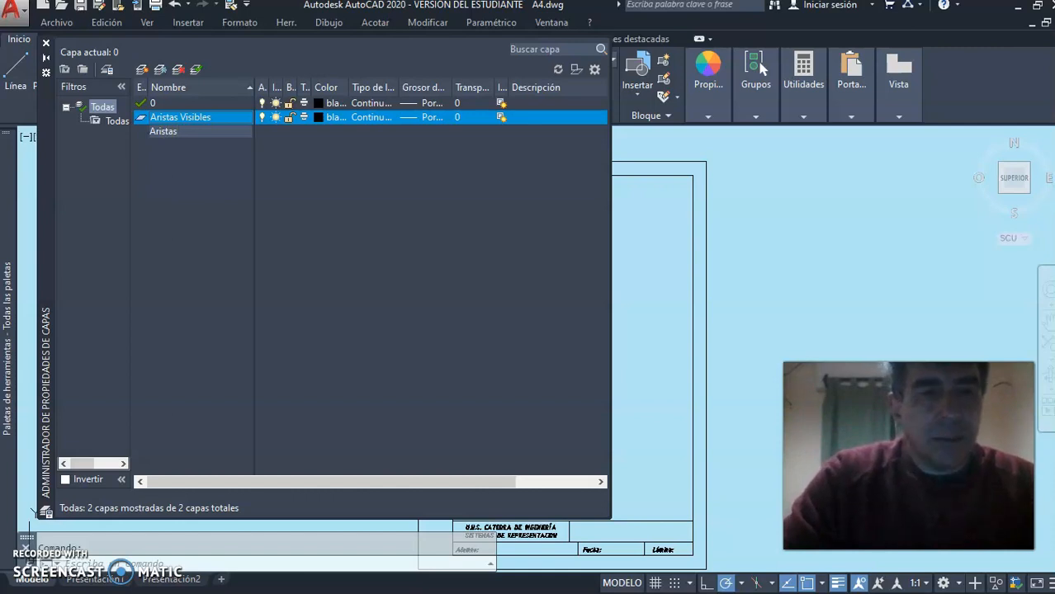
{"action": "type", "text": " Ocultas"}
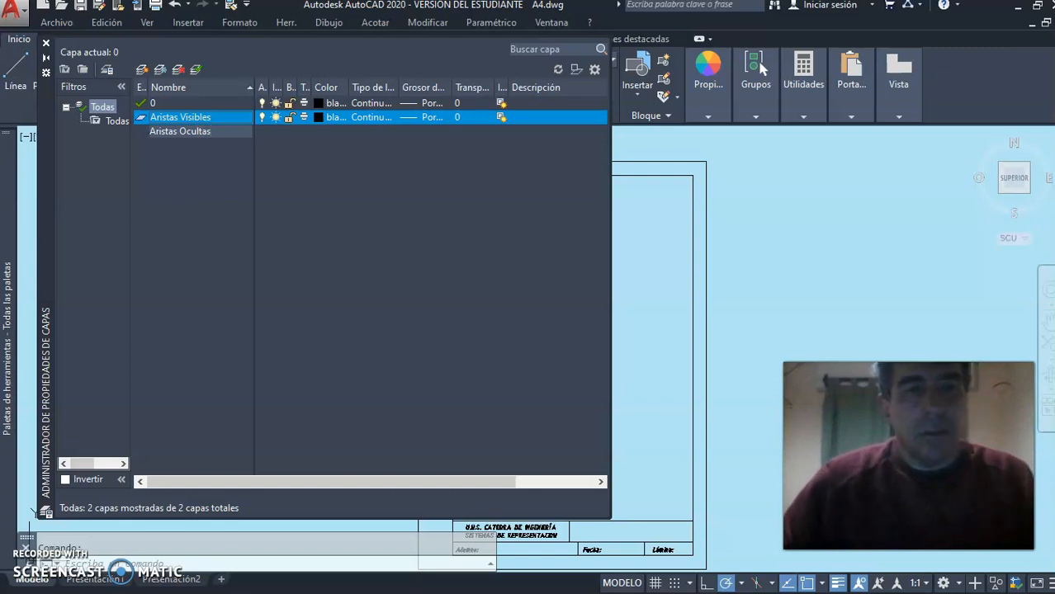
Create another layer, make it the current layer and name it Ejes
{"action": "left_click", "coordinate": [141, 70]}
{"action": "left_click", "coordinate": [199, 117]}
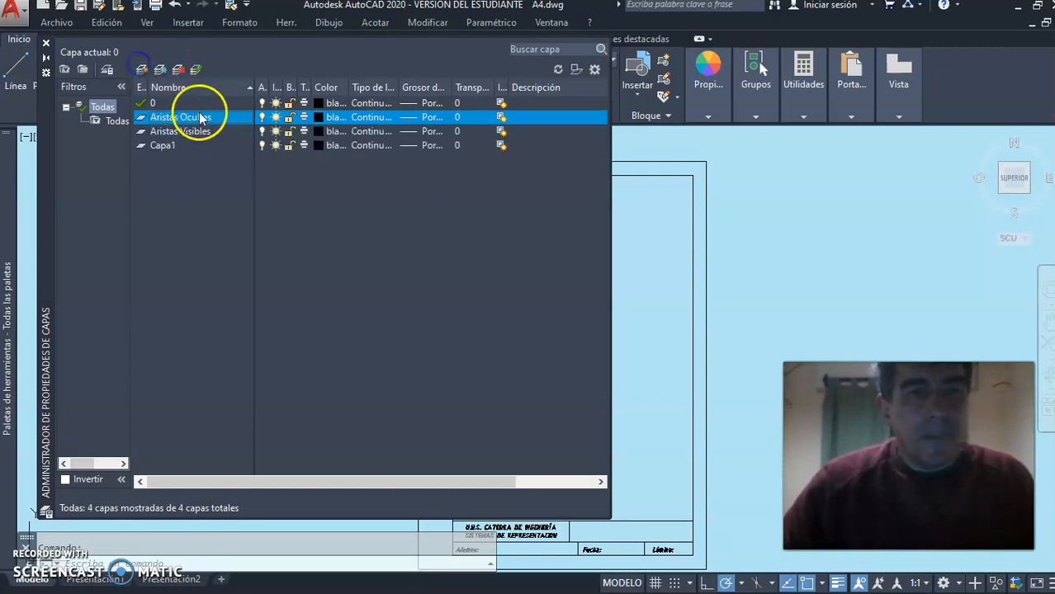
{"action": "left_click", "coordinate": [189, 146]}
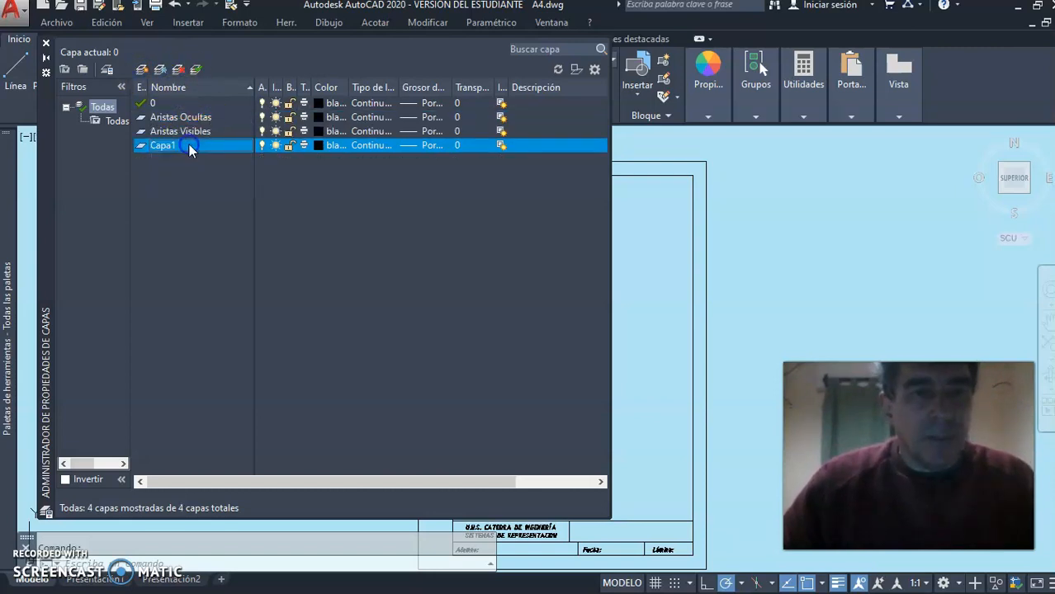
{"action": "double_click", "coordinate": [189, 145]}
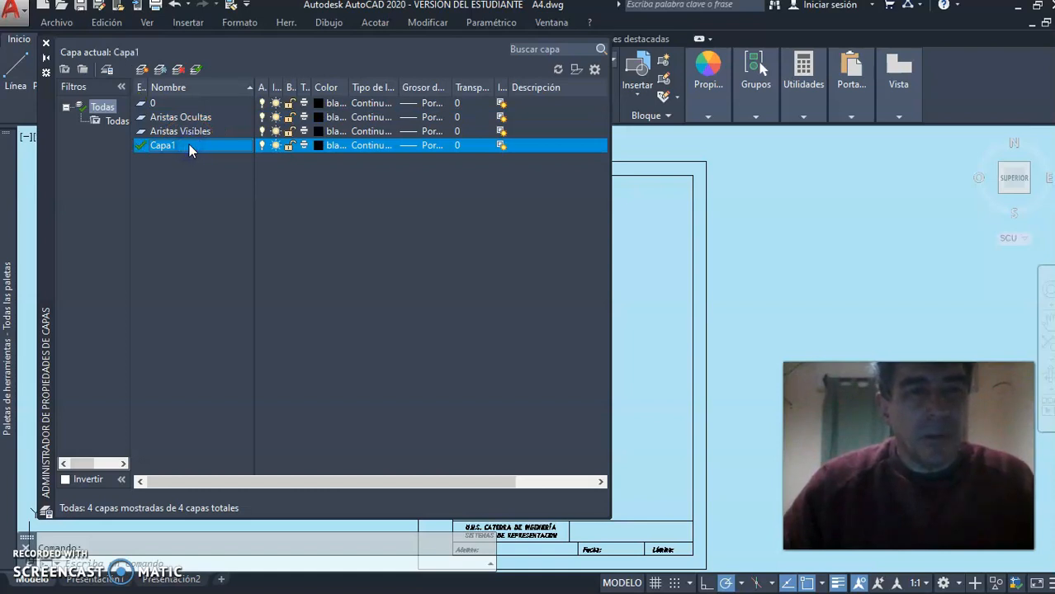
{"action": "left_click", "coordinate": [189, 145]}
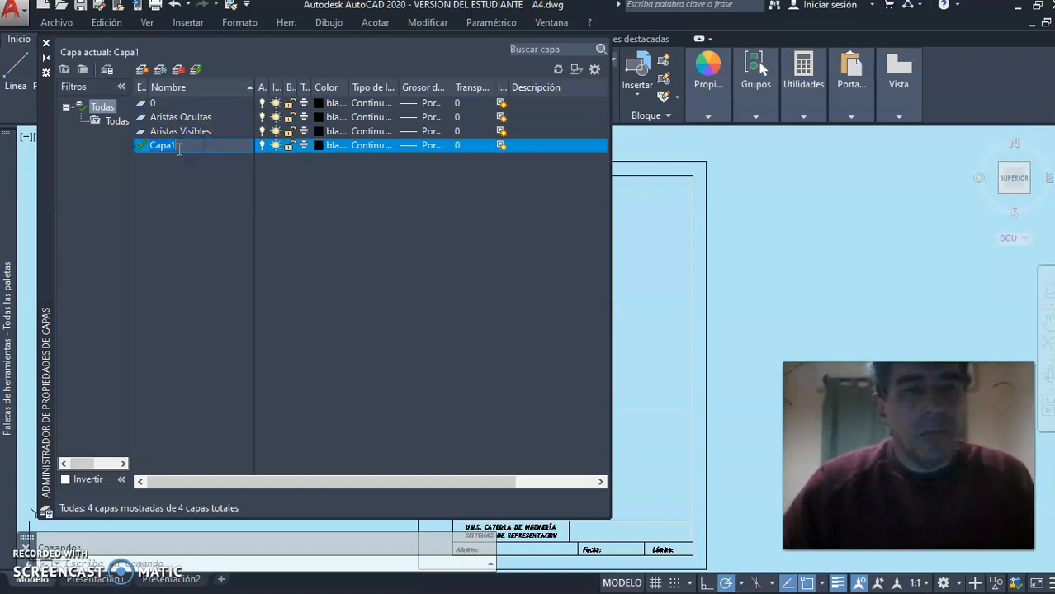
{"action": "left_click", "coordinate": [208, 139]}
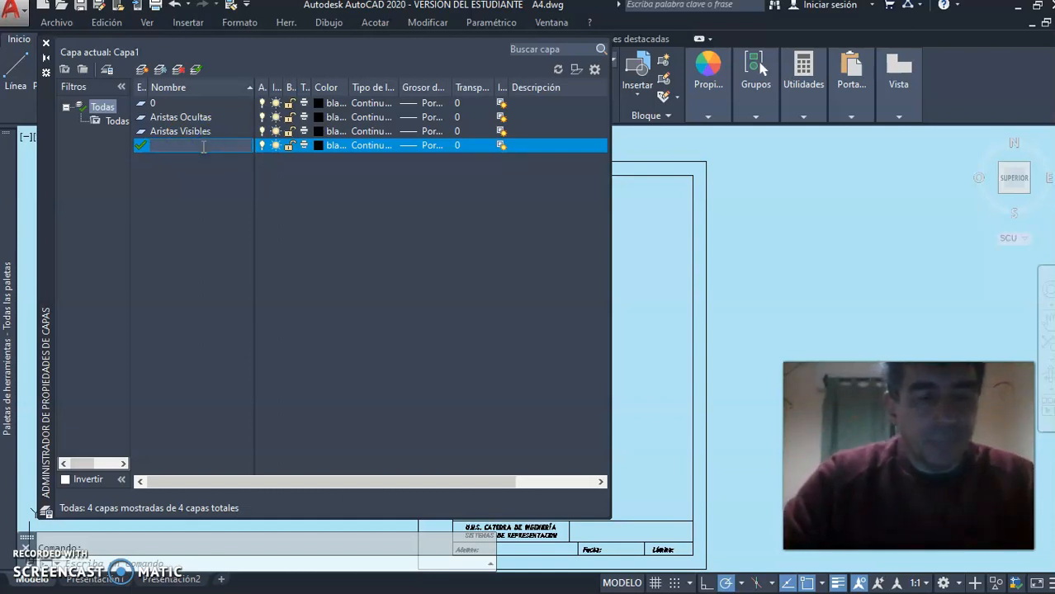
{"action": "type", "text": "Ejes"}
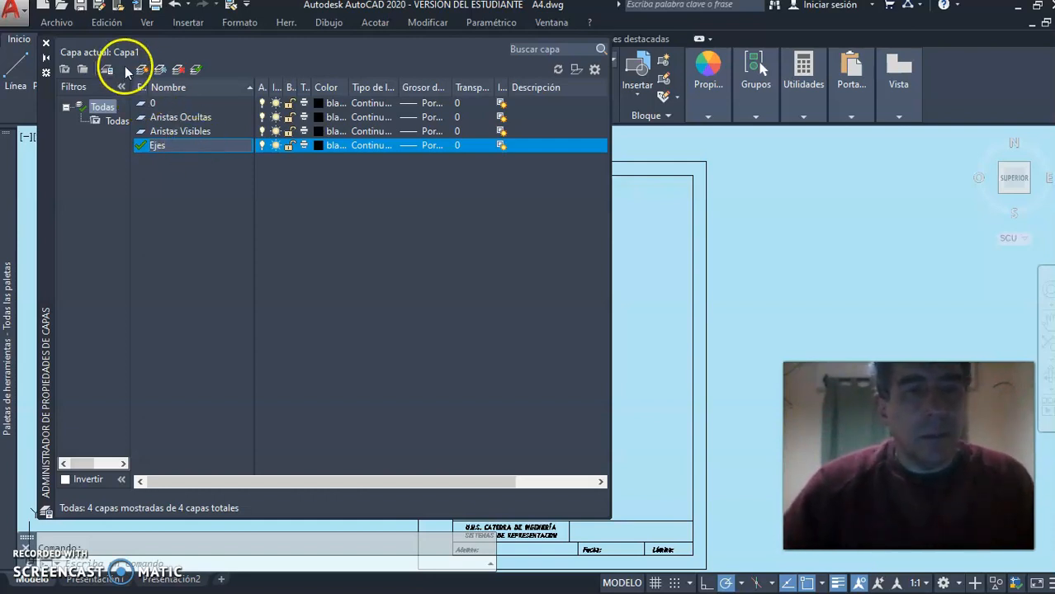
{"action": "key", "text": "Return"}
Create another layer, make it the current layer and name it Textos
{"action": "left_click", "coordinate": [142, 69]}
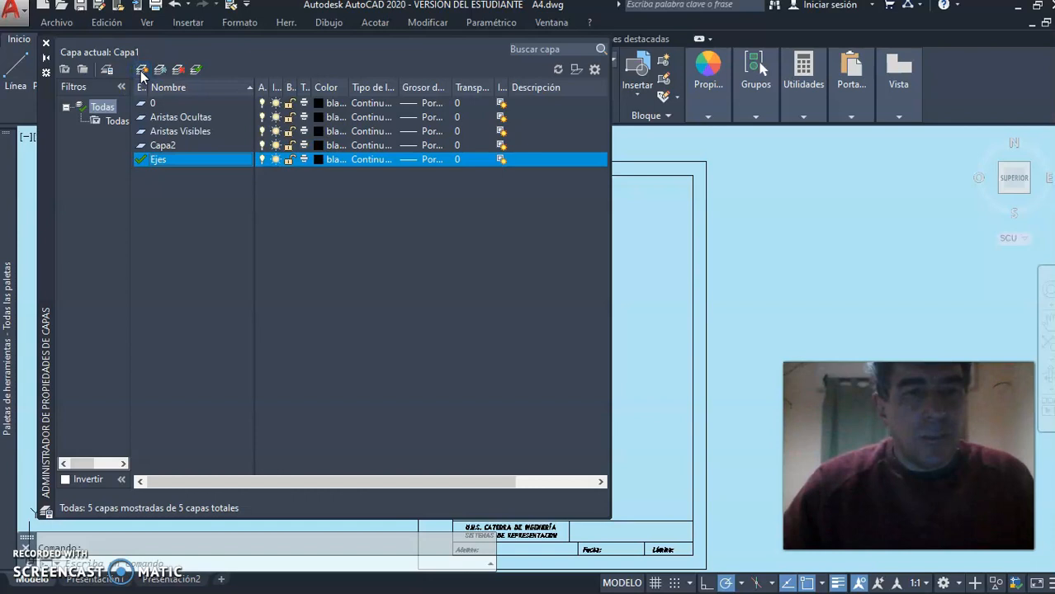
{"action": "left_click", "coordinate": [164, 146]}
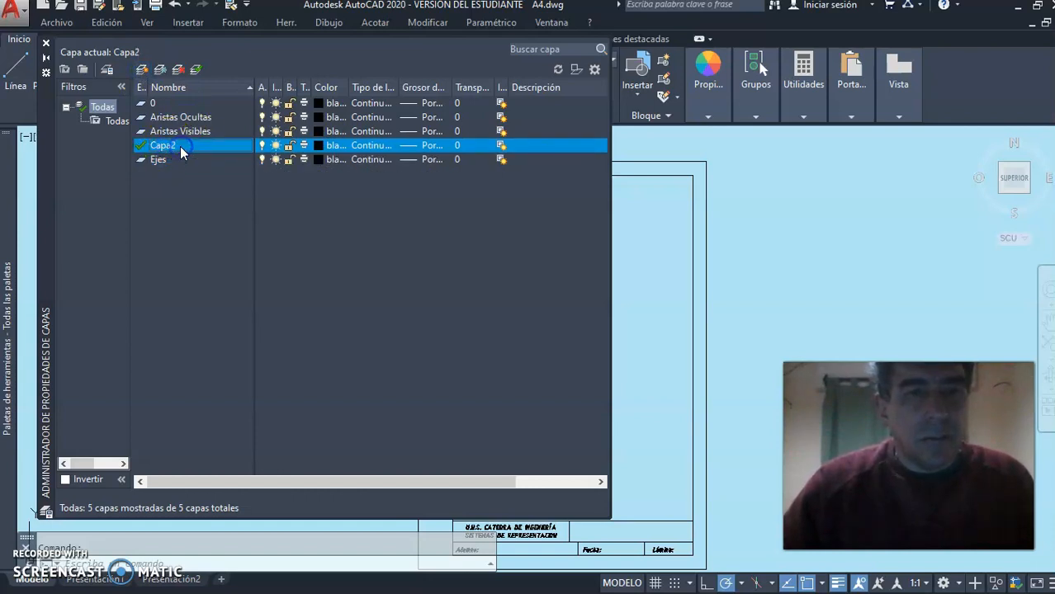
{"action": "left_click", "coordinate": [183, 146]}
{"action": "key", "text": "BackSpace"}
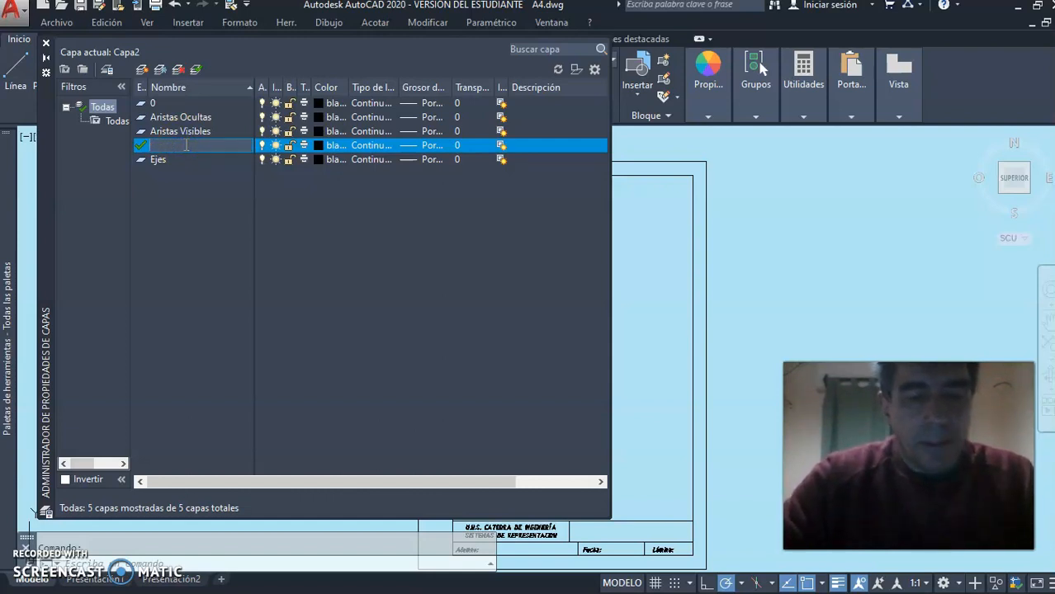
{"action": "type", "text": "Text"}
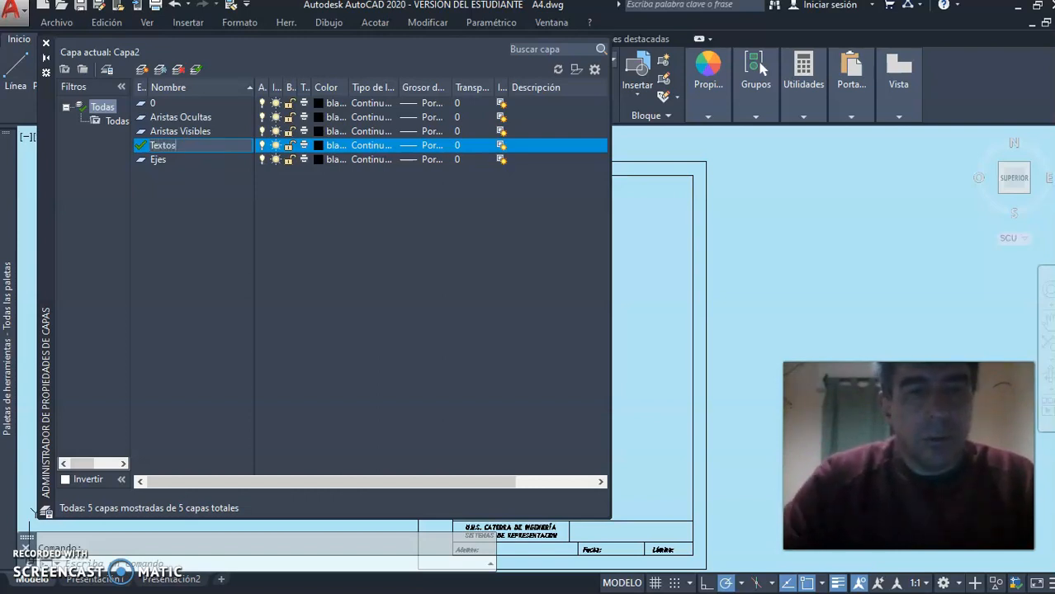
{"action": "type", "text": "os"}
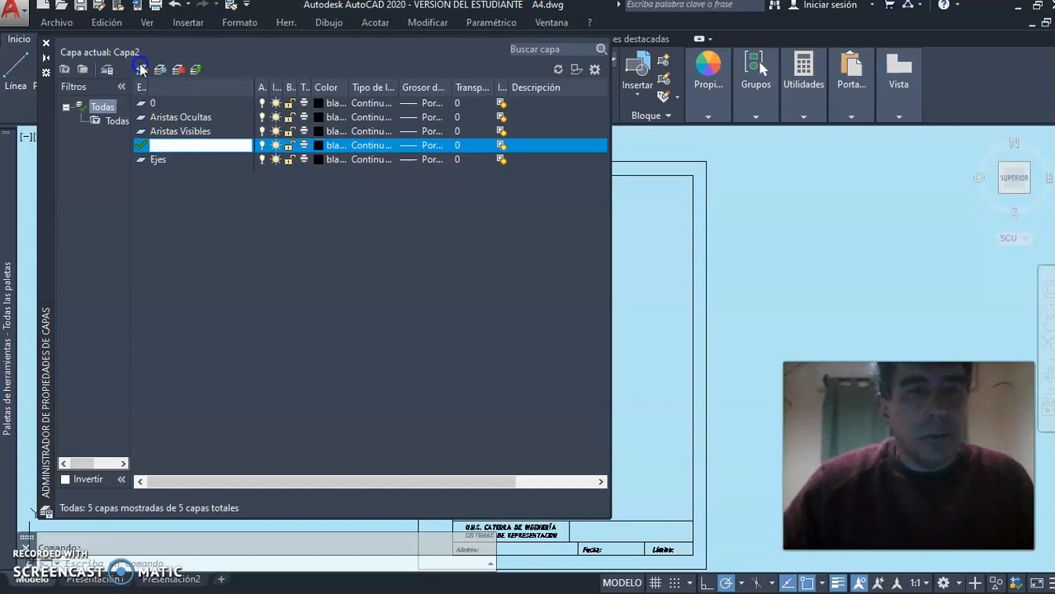
Add one more layer and try to name it Ejes
{"action": "left_click", "coordinate": [142, 69]}
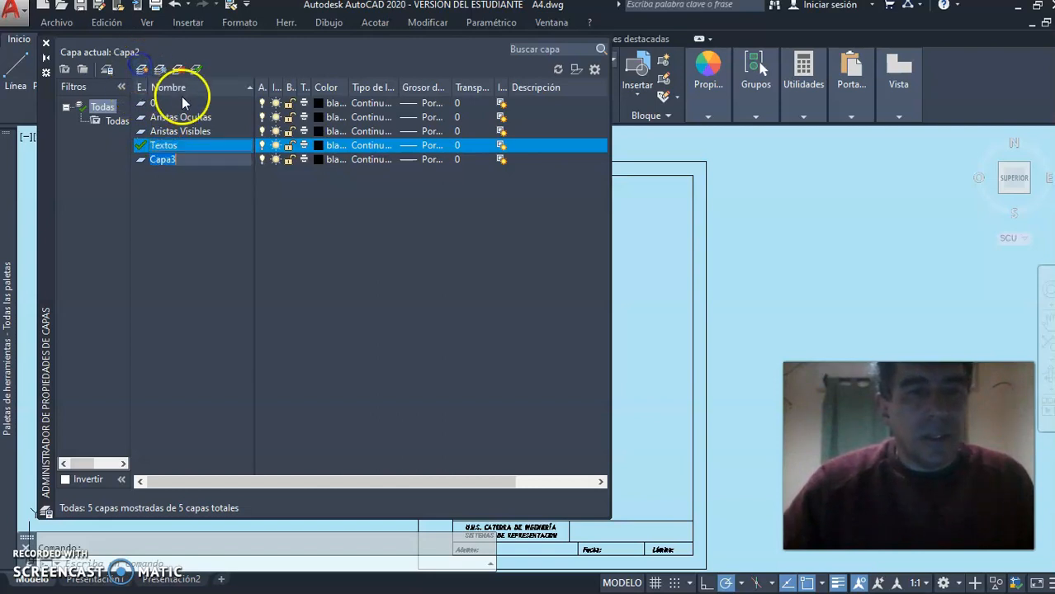
{"action": "left_click", "coordinate": [190, 160]}
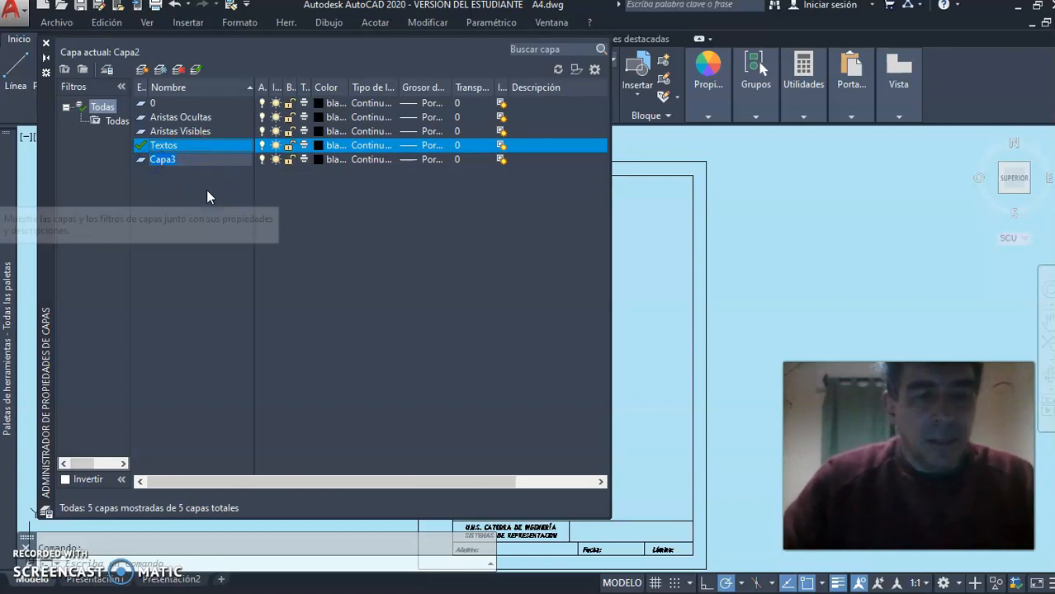
{"action": "type", "text": "Ejes"}
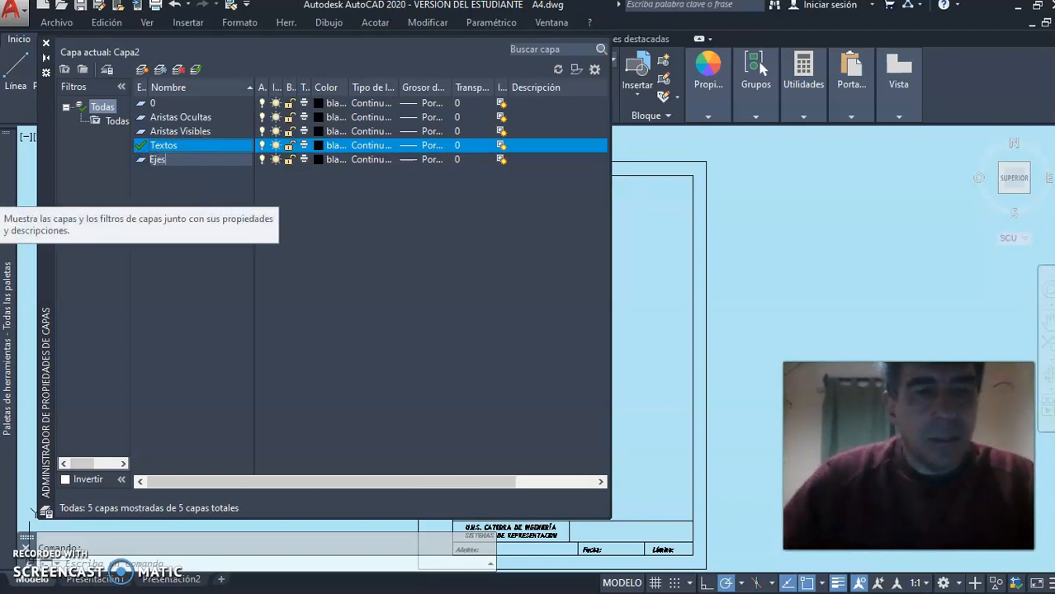
{"action": "key", "text": "Return"}
{"action": "left_click", "coordinate": [206, 198]}
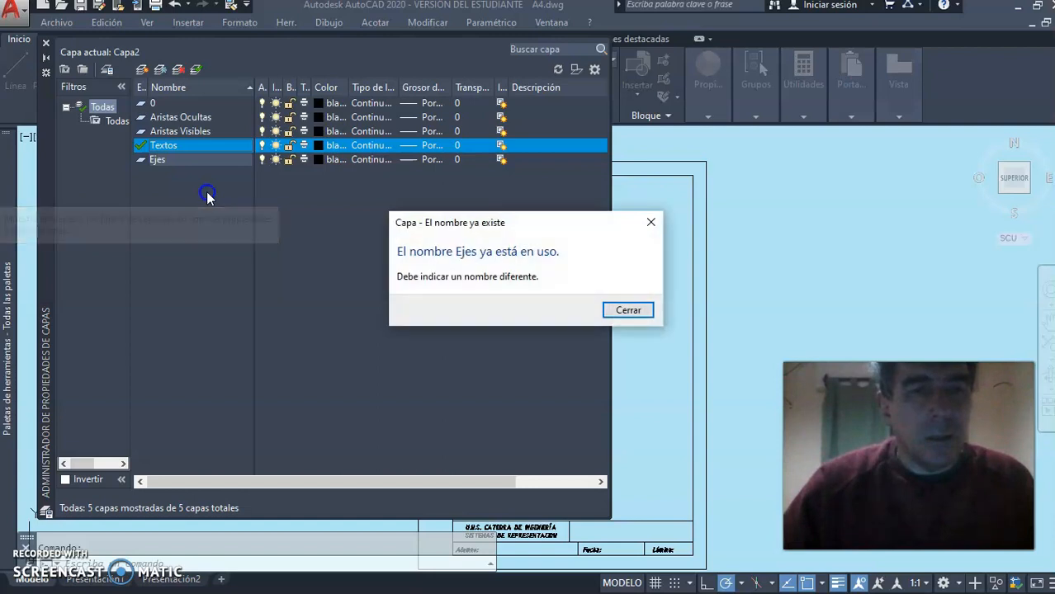
{"action": "left_click", "coordinate": [626, 309]}
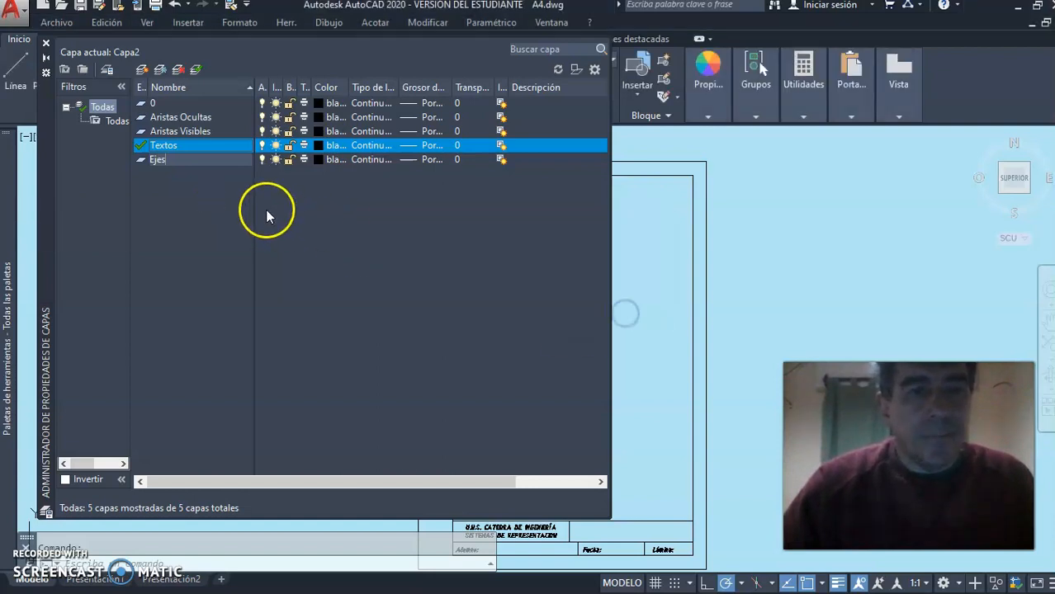
Name the newly added layer Auxiliar and select the Textos layer
{"action": "double_click", "coordinate": [191, 161]}
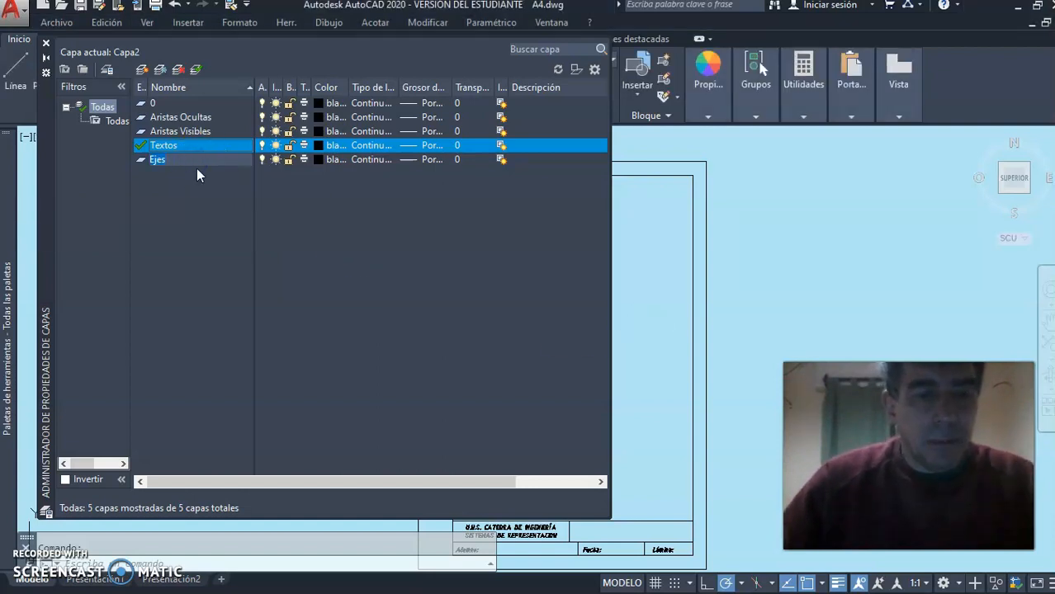
{"action": "type", "text": "Au"}
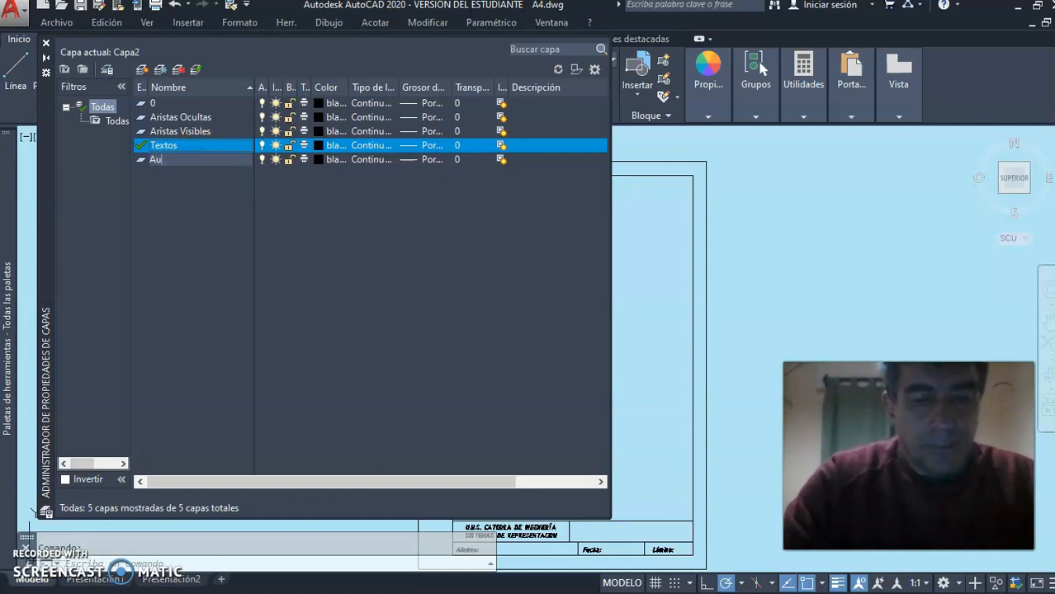
{"action": "type", "text": "xiliar"}
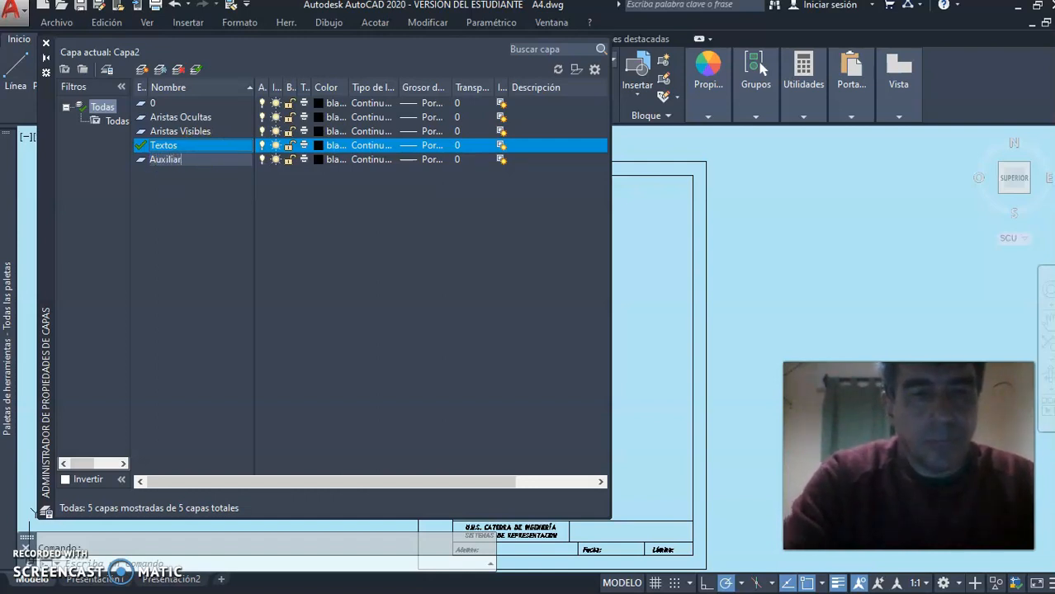
{"action": "key", "text": "Return"}
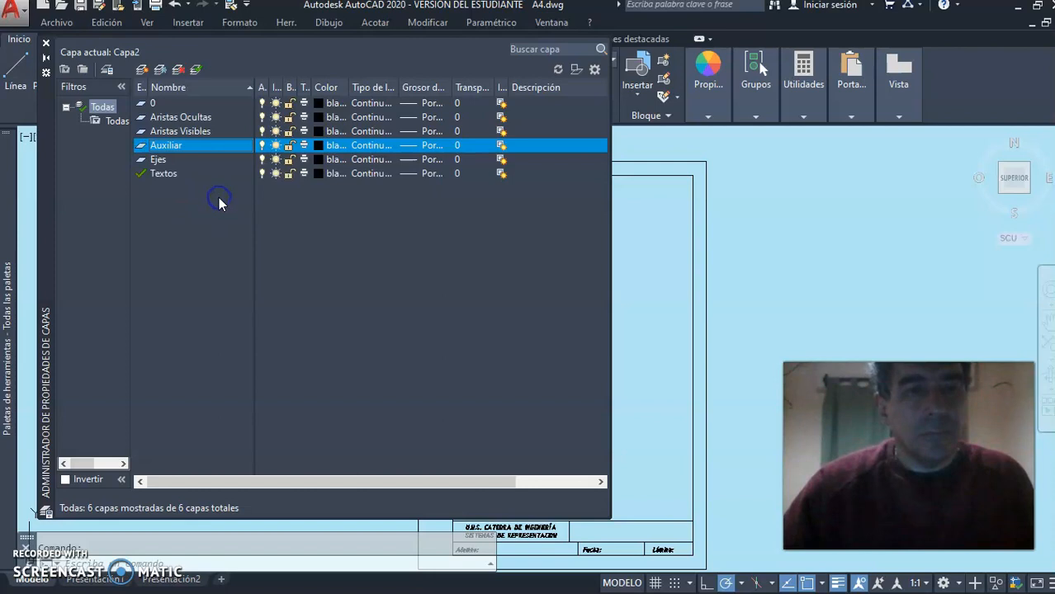
{"action": "left_click", "coordinate": [143, 173]}
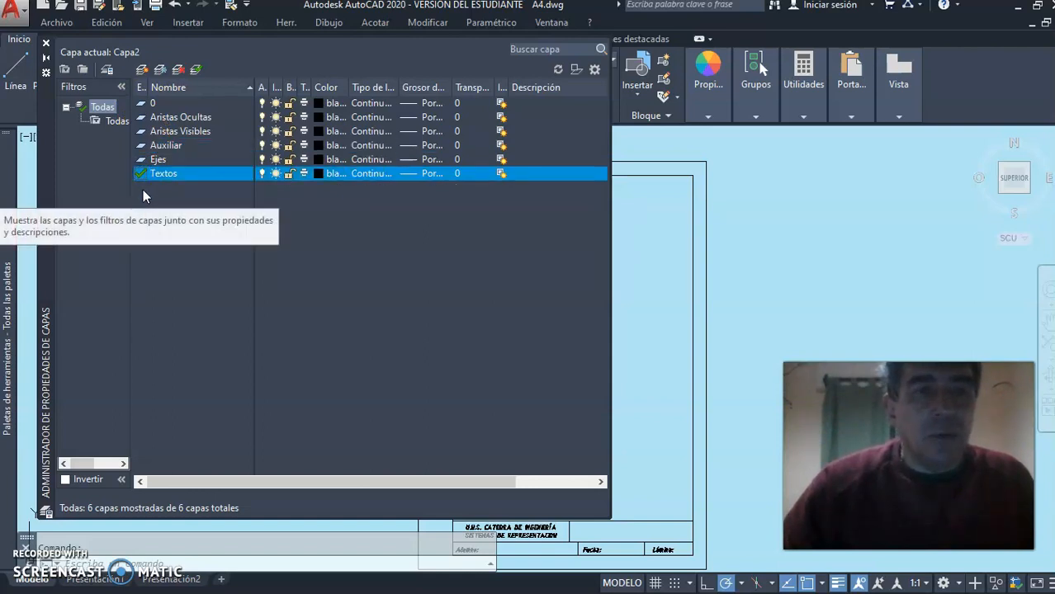
Make Auxiliar the current layer and assign the Continuous linetype to the Aristas Visibles layer
{"action": "left_click", "coordinate": [141, 147]}
{"action": "double_click", "coordinate": [140, 147]}
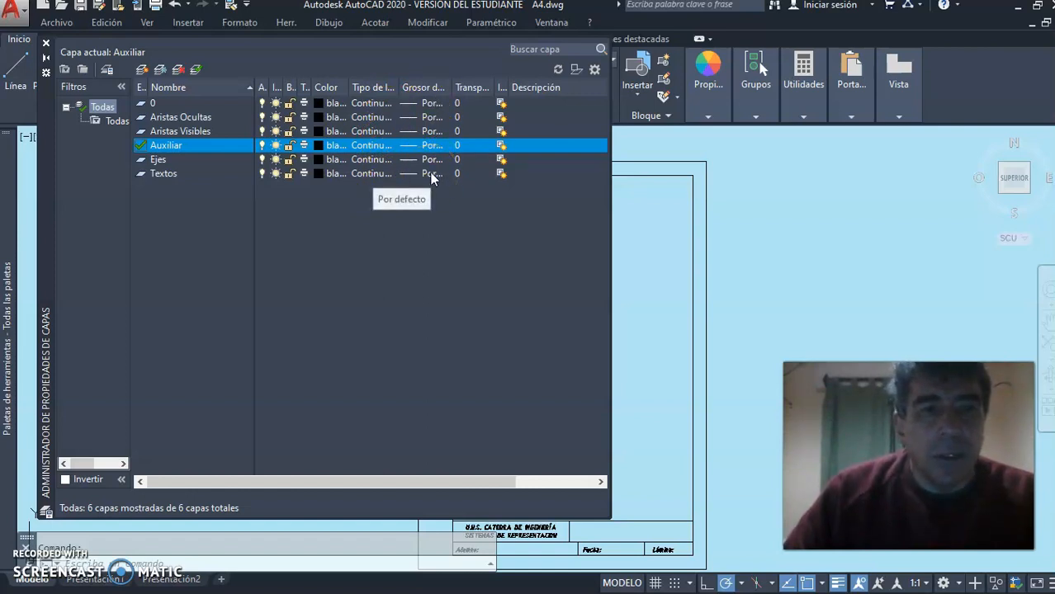
{"action": "left_click", "coordinate": [378, 131]}
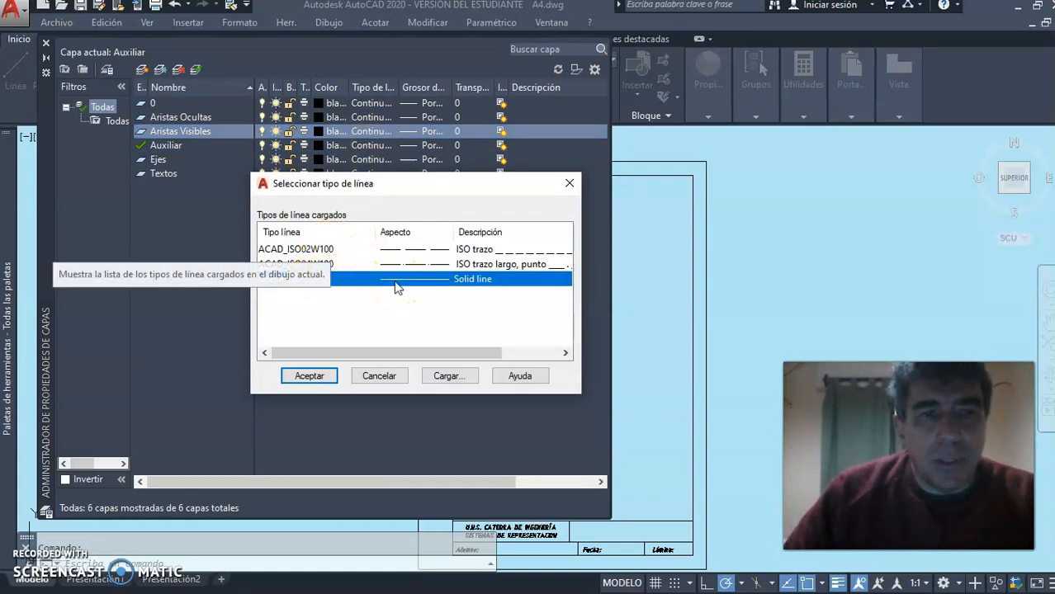
{"action": "left_click", "coordinate": [307, 374]}
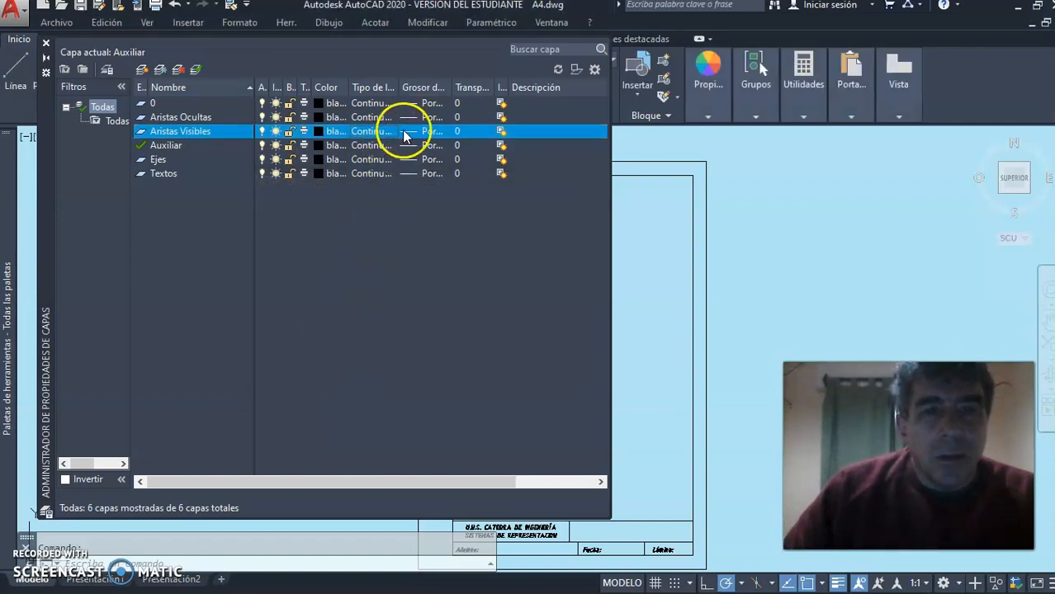
Set the lineweight of the Aristas Visibles layer to 0.50 mm
{"action": "left_click", "coordinate": [404, 136]}
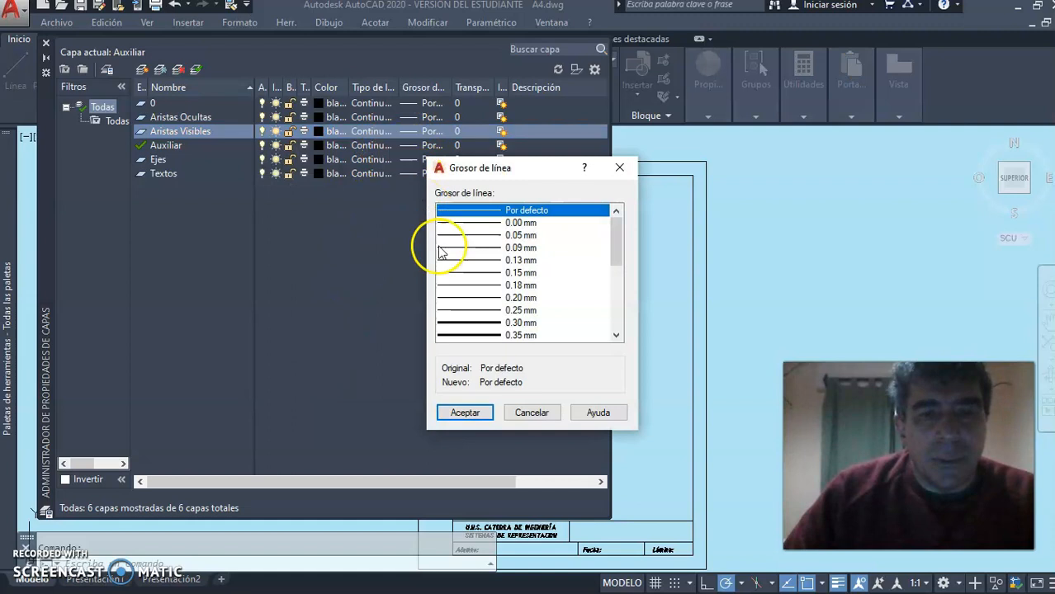
{"action": "scroll", "coordinate": [482, 302], "scroll_direction": "down", "scroll_amount": 1}
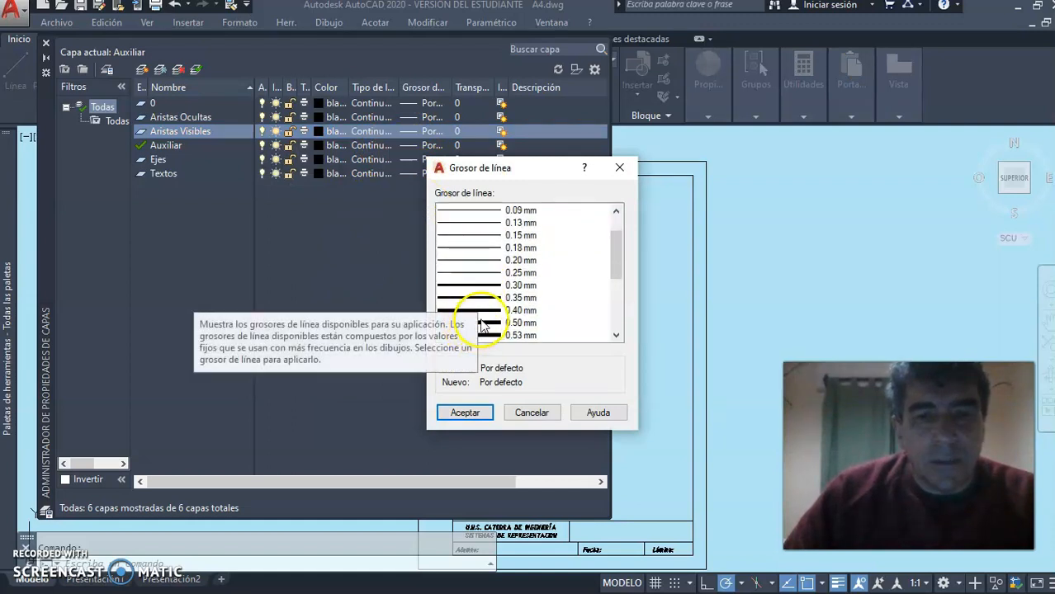
{"action": "left_click", "coordinate": [487, 324]}
{"action": "left_click", "coordinate": [463, 412]}
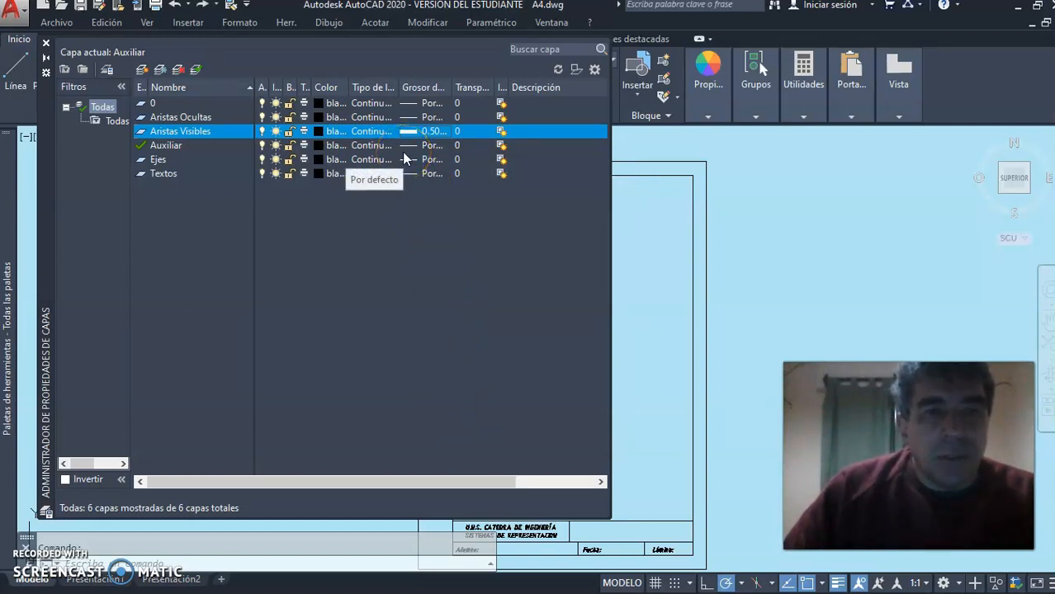
Open the linetype selection for the Aristas Ocultas layer
{"action": "left_click", "coordinate": [377, 118]}
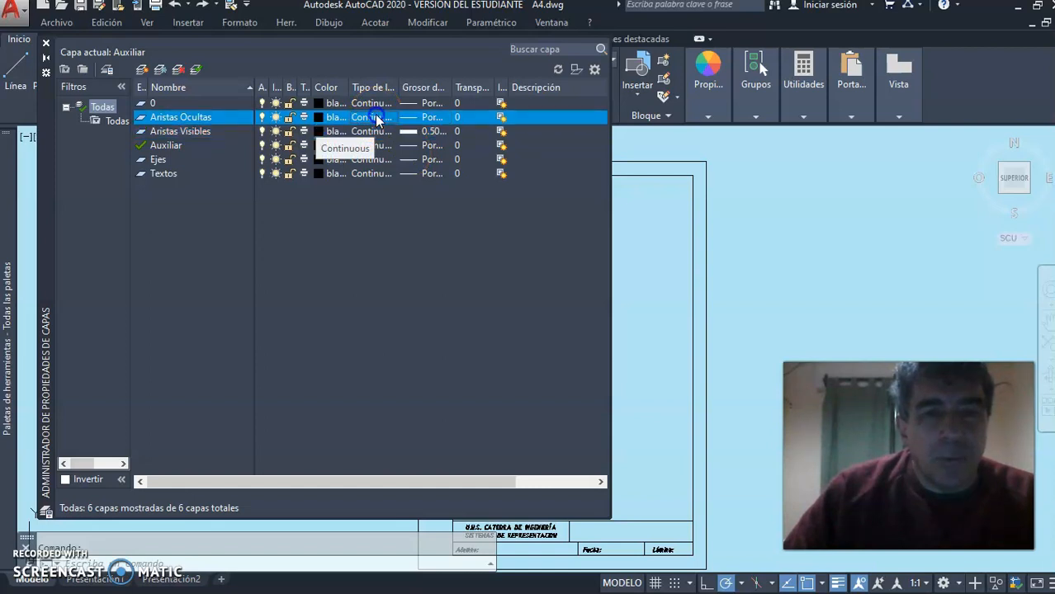
{"action": "left_click", "coordinate": [375, 115]}
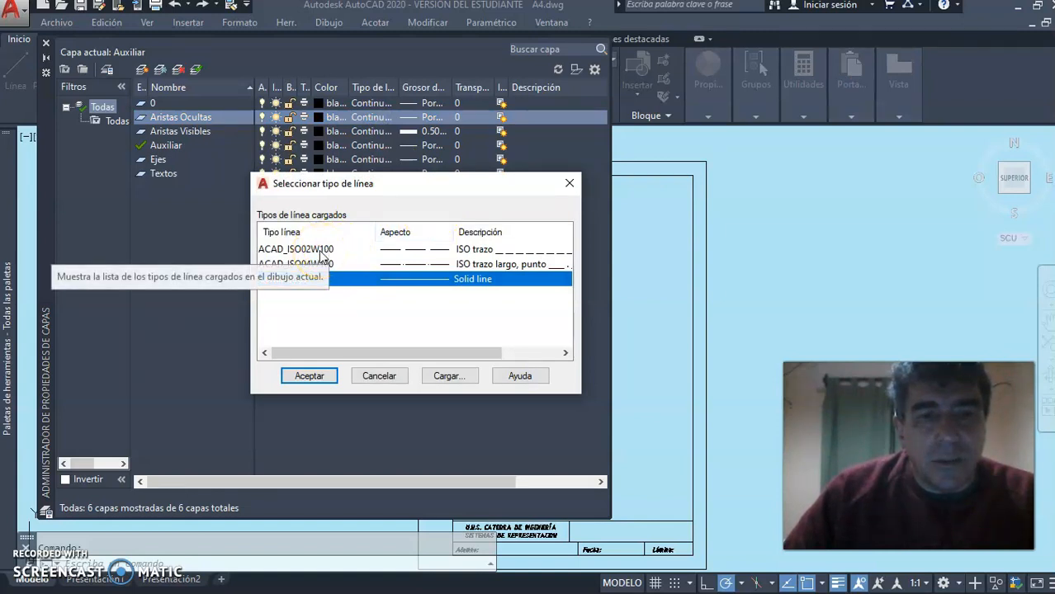
{"action": "left_click", "coordinate": [443, 377]}
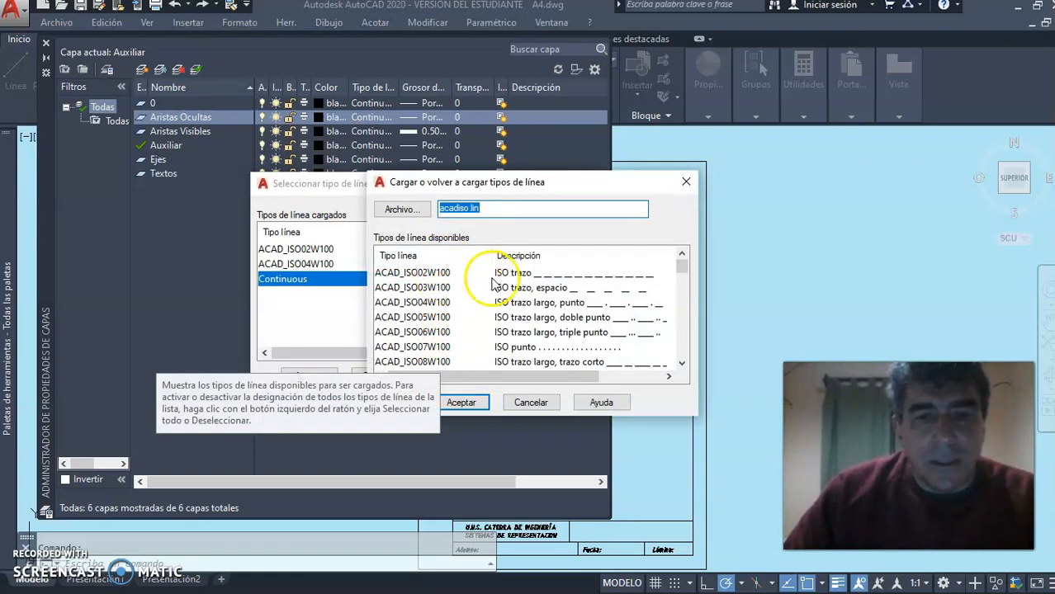
{"action": "left_click", "coordinate": [473, 410]}
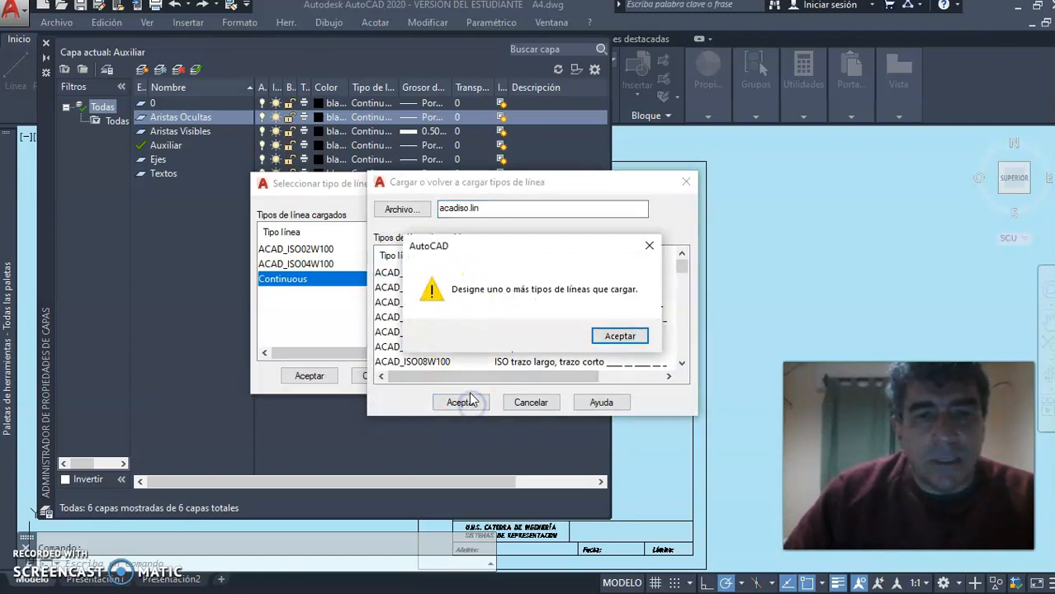
{"action": "left_click", "coordinate": [620, 338]}
{"action": "left_click", "coordinate": [531, 402]}
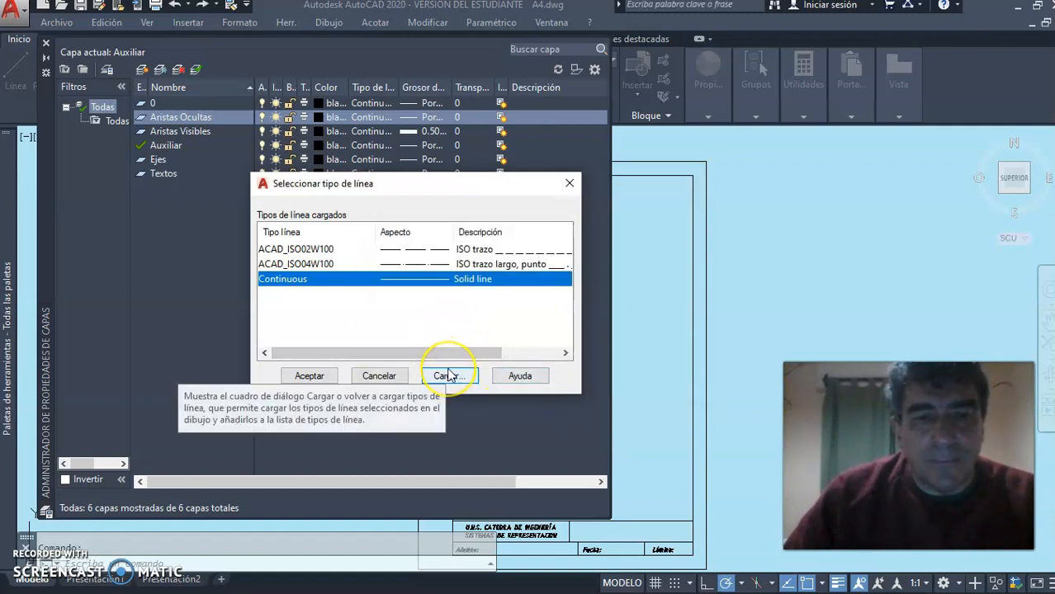
Assign the dashed linetype ACAD_ISO02W100 to the Aristas Ocultas layer
{"action": "left_click", "coordinate": [409, 248]}
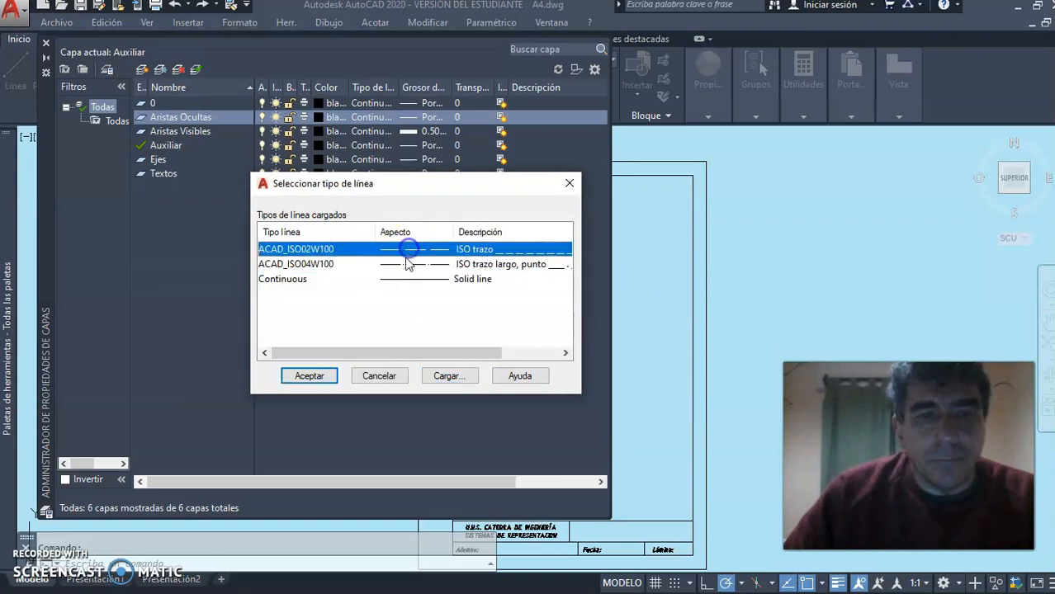
{"action": "left_click", "coordinate": [320, 373]}
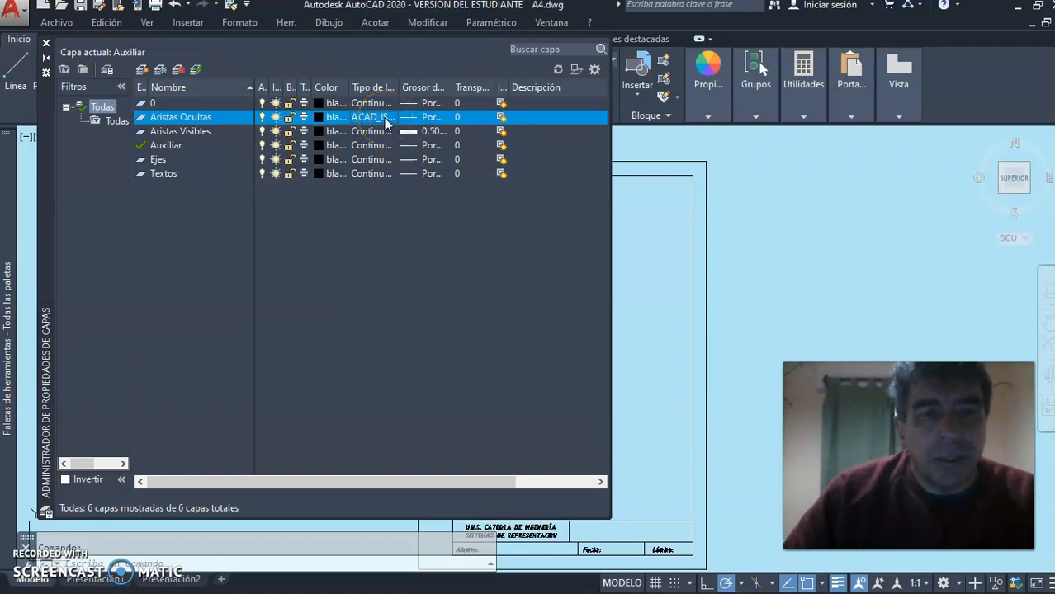
{"action": "left_click", "coordinate": [384, 137]}
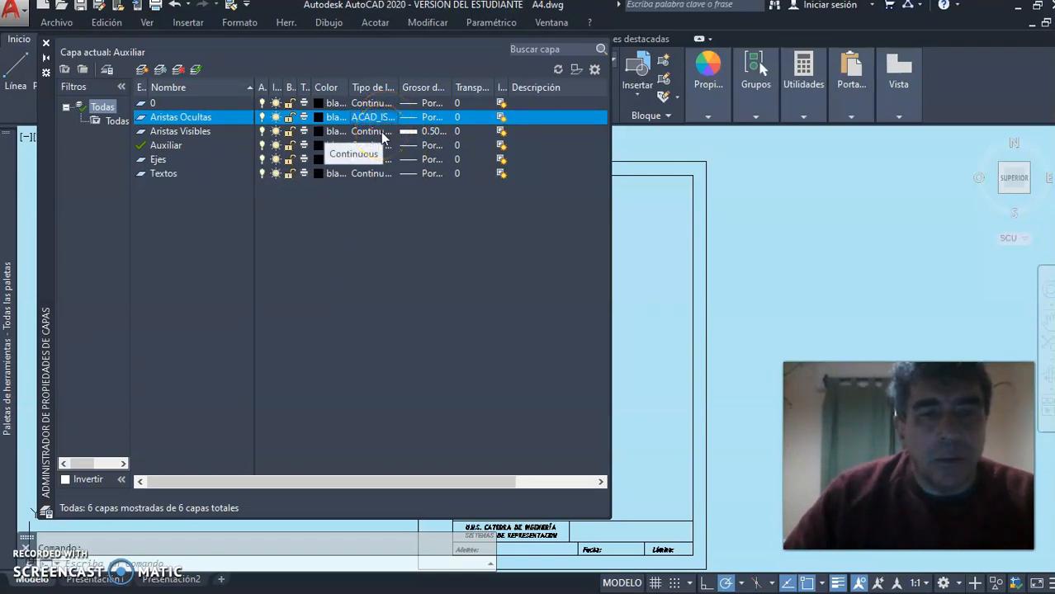
Set the Aristas Ocultas layer's color to red (rojo) and its lineweight to 0.20 mm
{"action": "left_click", "coordinate": [321, 118]}
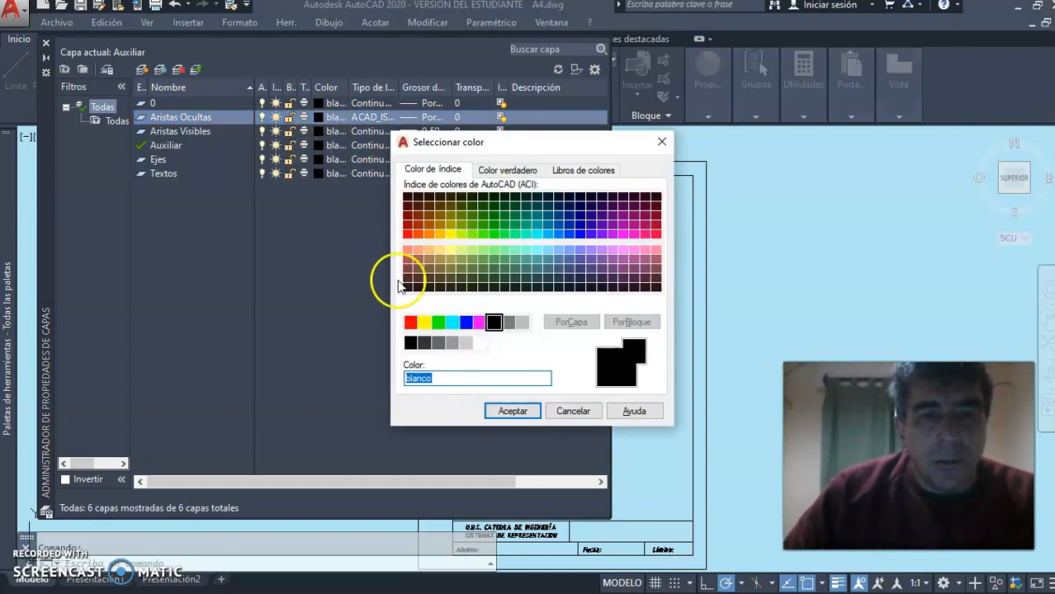
{"action": "left_click", "coordinate": [411, 323]}
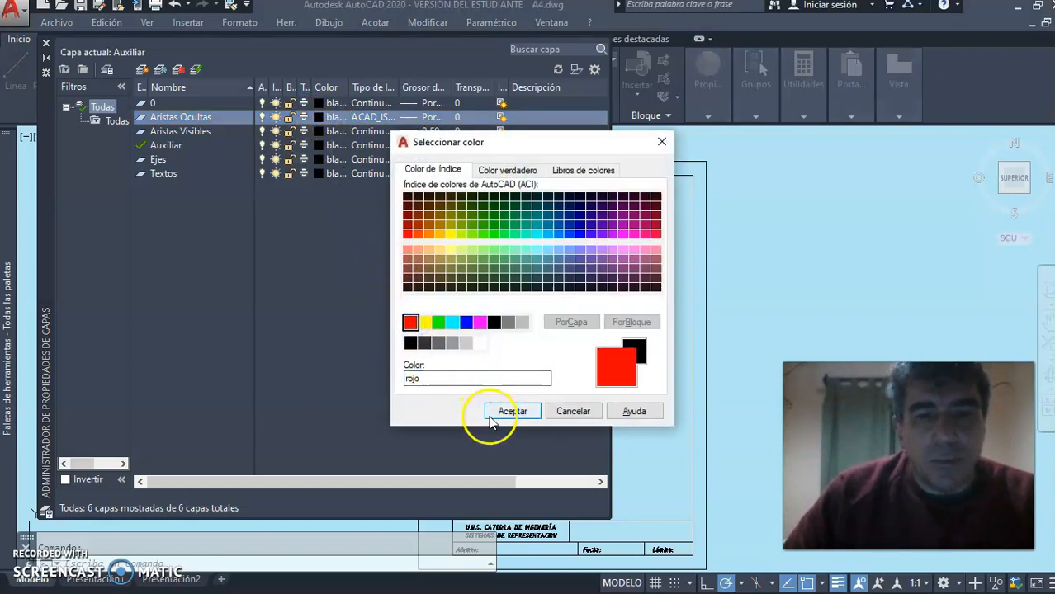
{"action": "left_click", "coordinate": [501, 411]}
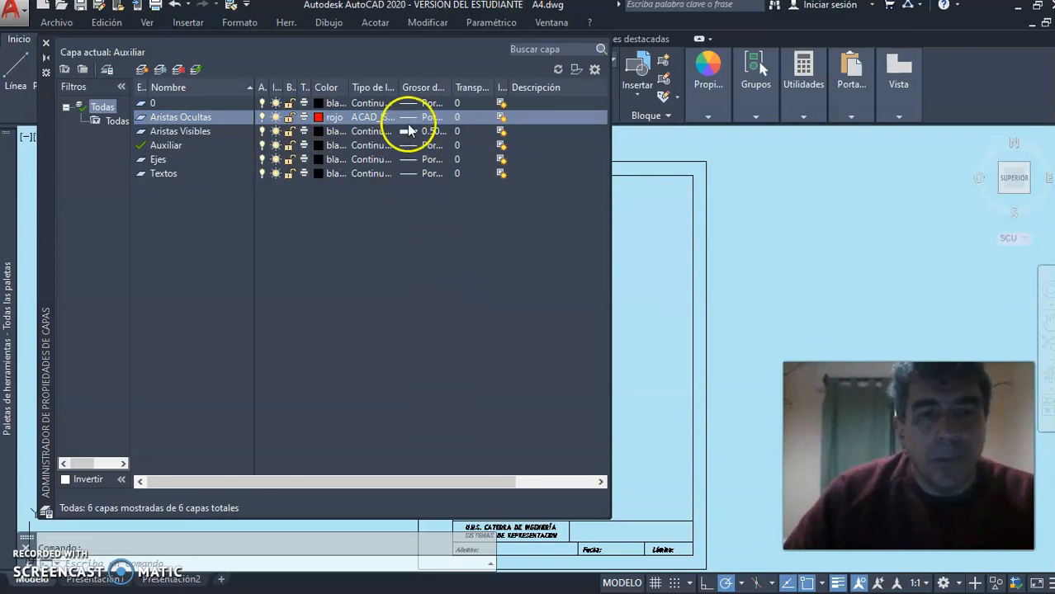
{"action": "left_click", "coordinate": [414, 118]}
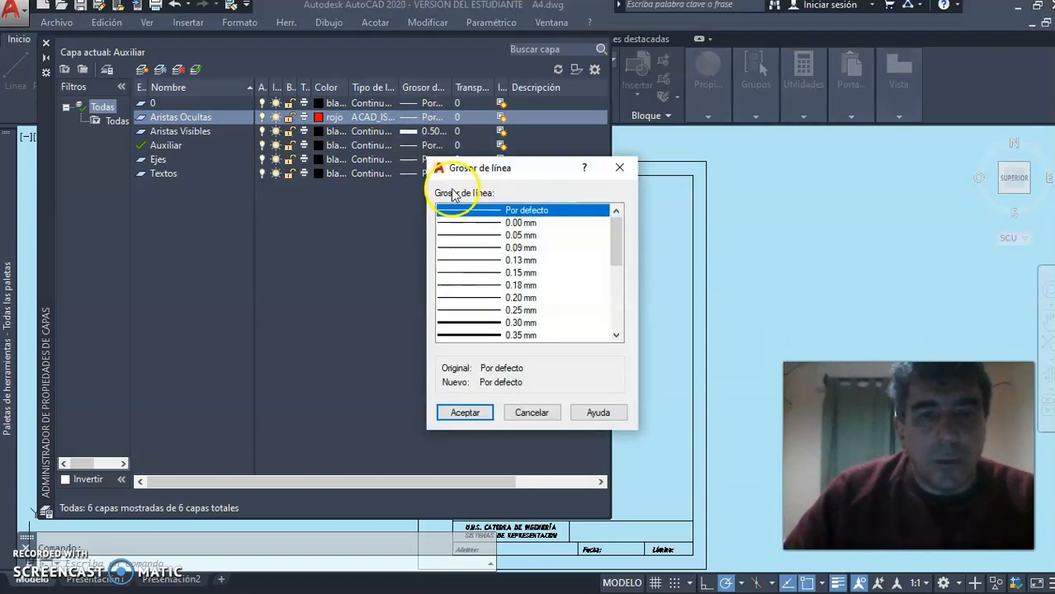
{"action": "left_click", "coordinate": [493, 298]}
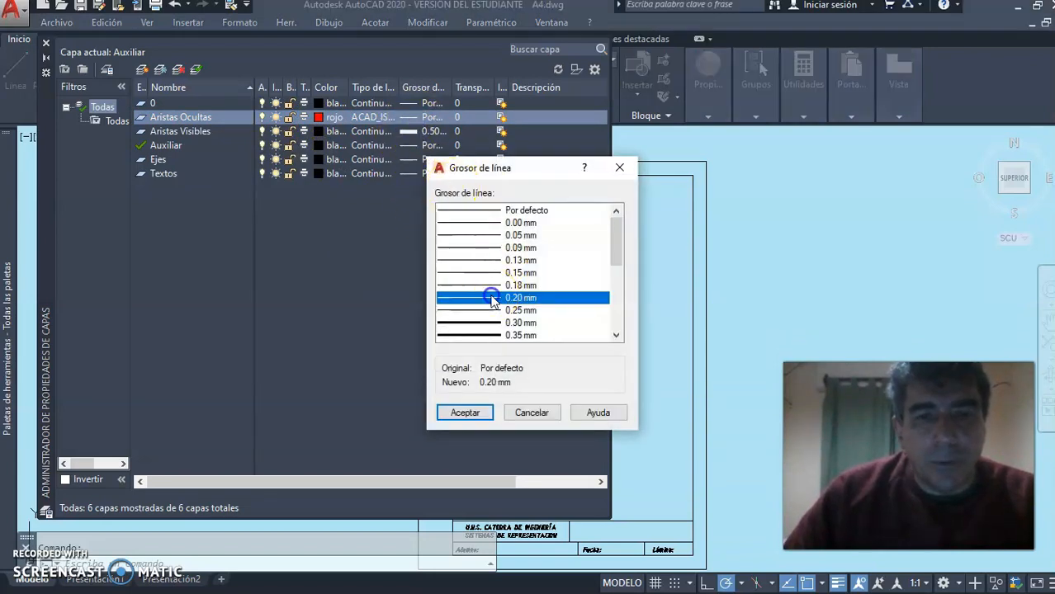
{"action": "left_click", "coordinate": [465, 413]}
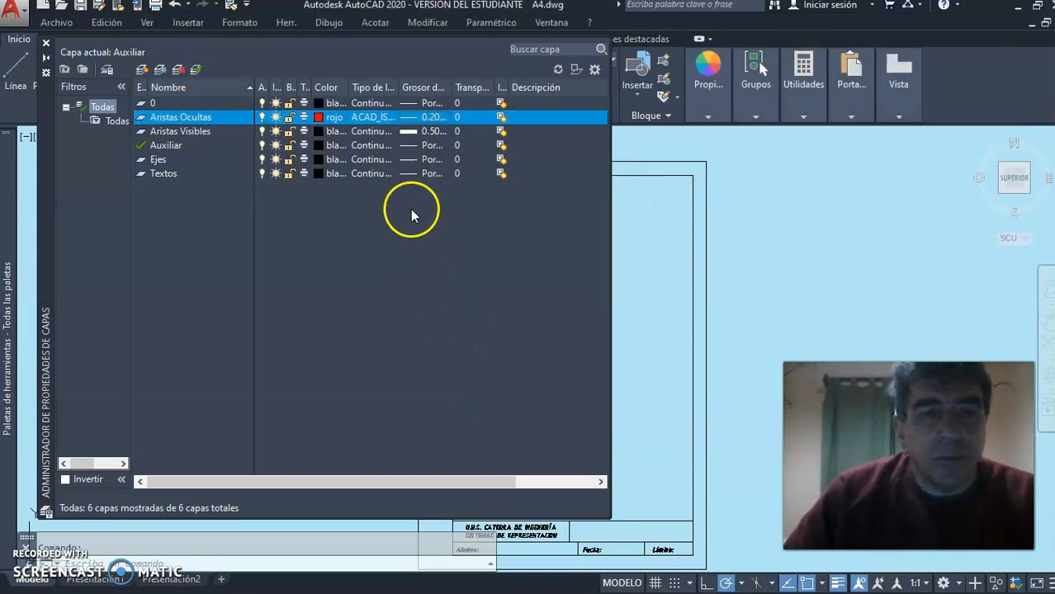
Set the Auxiliar layer's color to green (verde) and its lineweight to 0.20 mm
{"action": "left_click", "coordinate": [317, 145]}
{"action": "left_click", "coordinate": [318, 145]}
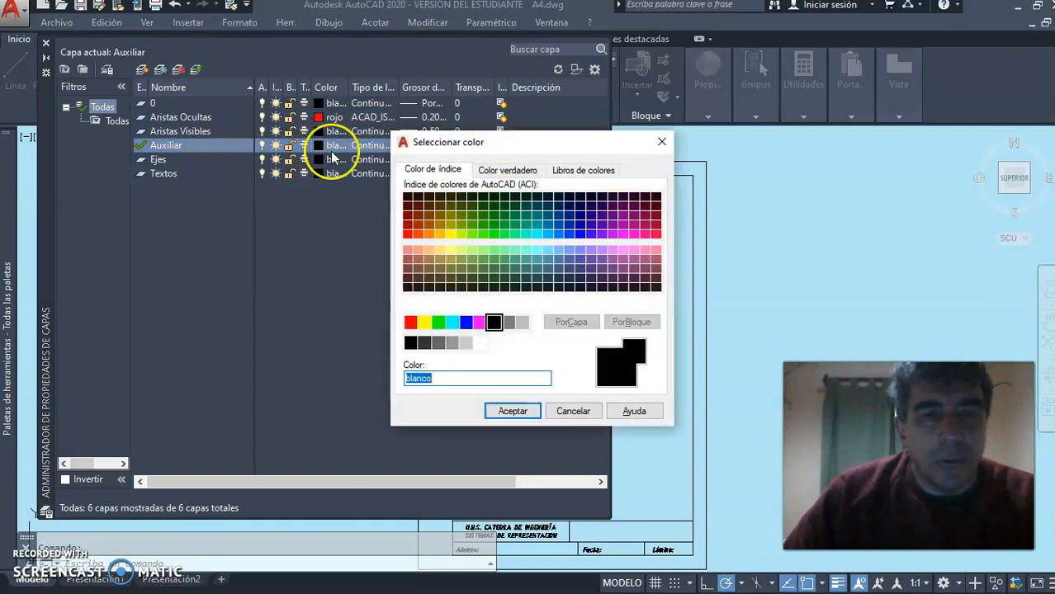
{"action": "left_click", "coordinate": [438, 323]}
{"action": "left_click", "coordinate": [488, 412]}
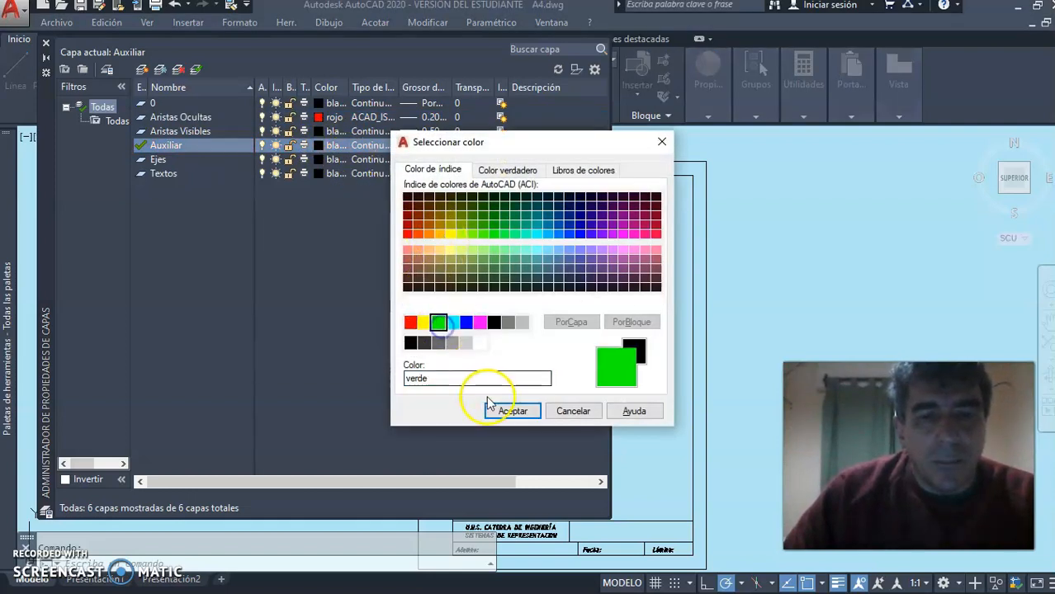
{"action": "left_click", "coordinate": [407, 146]}
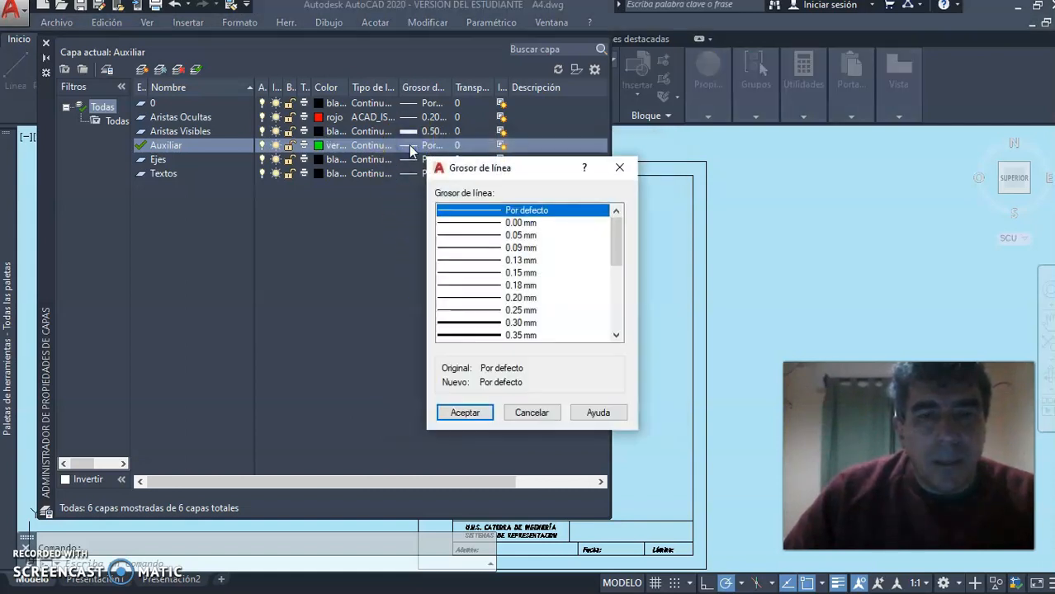
{"action": "left_click", "coordinate": [466, 297]}
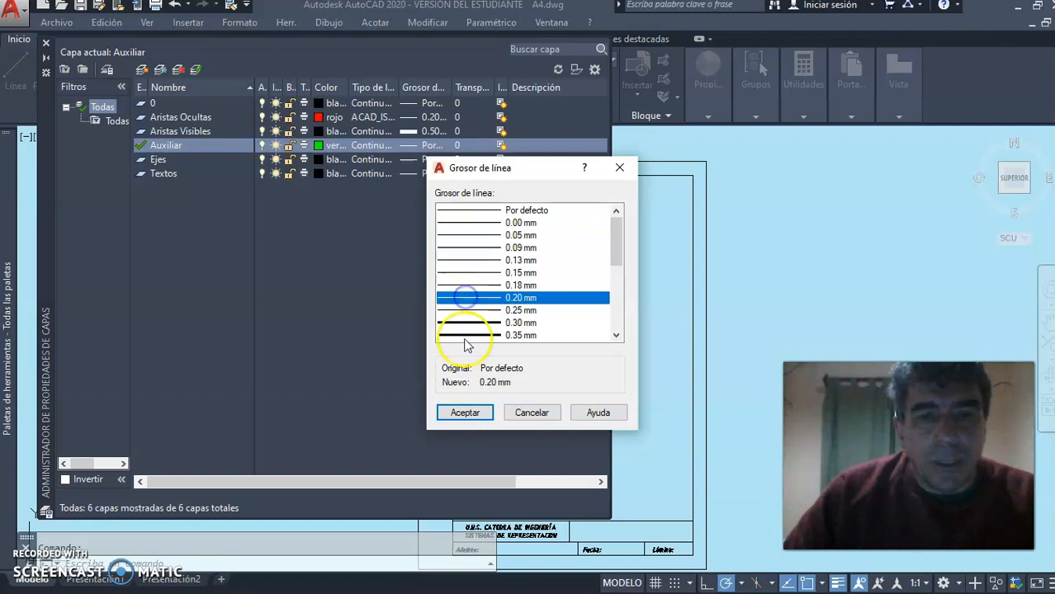
{"action": "left_click", "coordinate": [464, 412]}
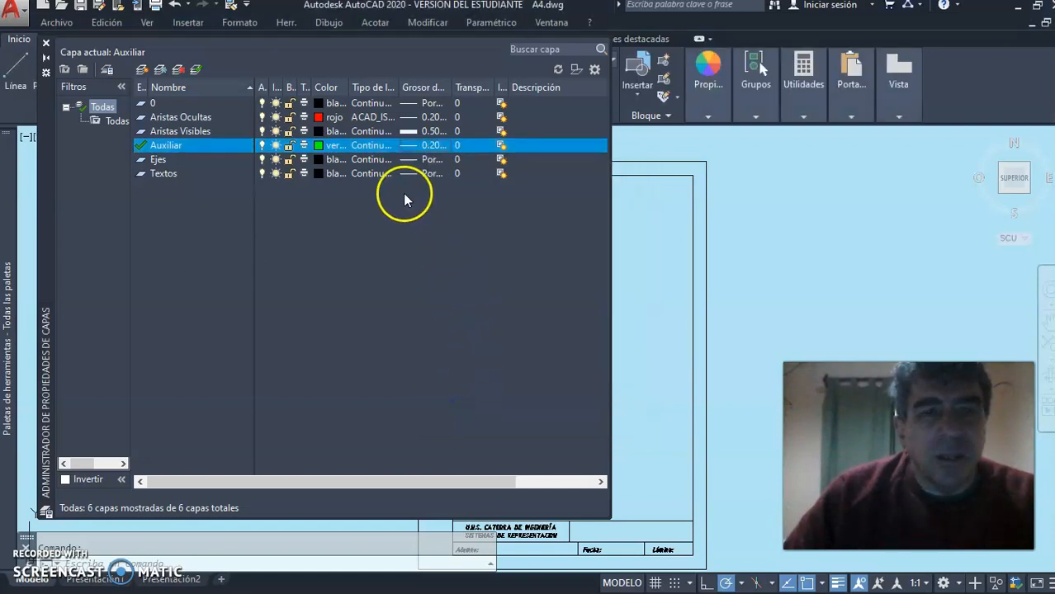
Set the color of the Ejes layer to blue index color 160
{"action": "left_click", "coordinate": [316, 160]}
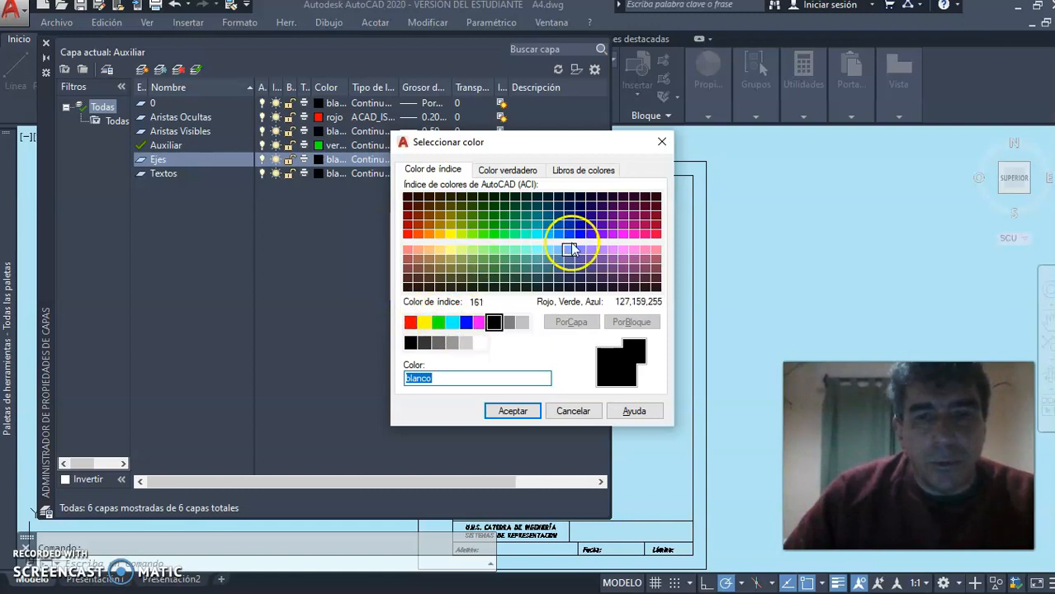
{"action": "left_click", "coordinate": [570, 233]}
{"action": "left_click", "coordinate": [569, 236]}
{"action": "left_click", "coordinate": [513, 412]}
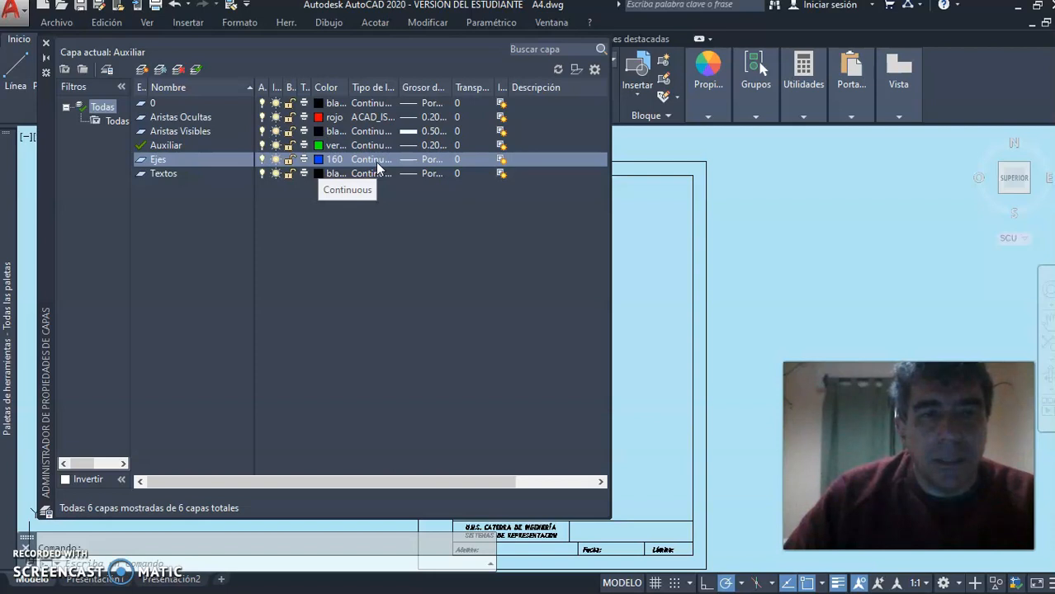
Assign the dash-dot linetype ACAD_ISO04W100 and a 0.20 mm lineweight to the Ejes layer
{"action": "left_click", "coordinate": [376, 162]}
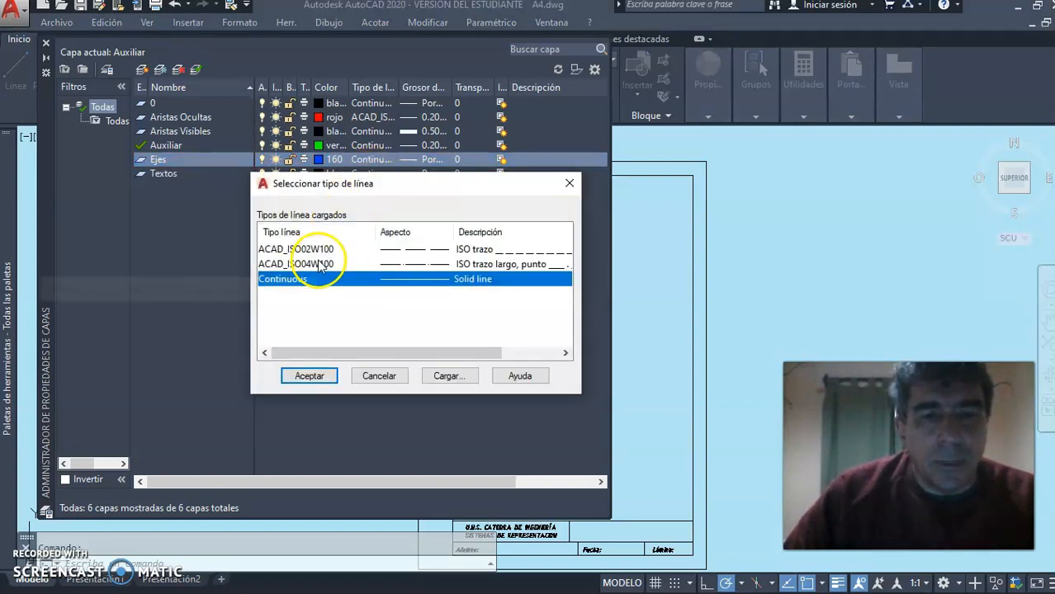
{"action": "left_click", "coordinate": [319, 264]}
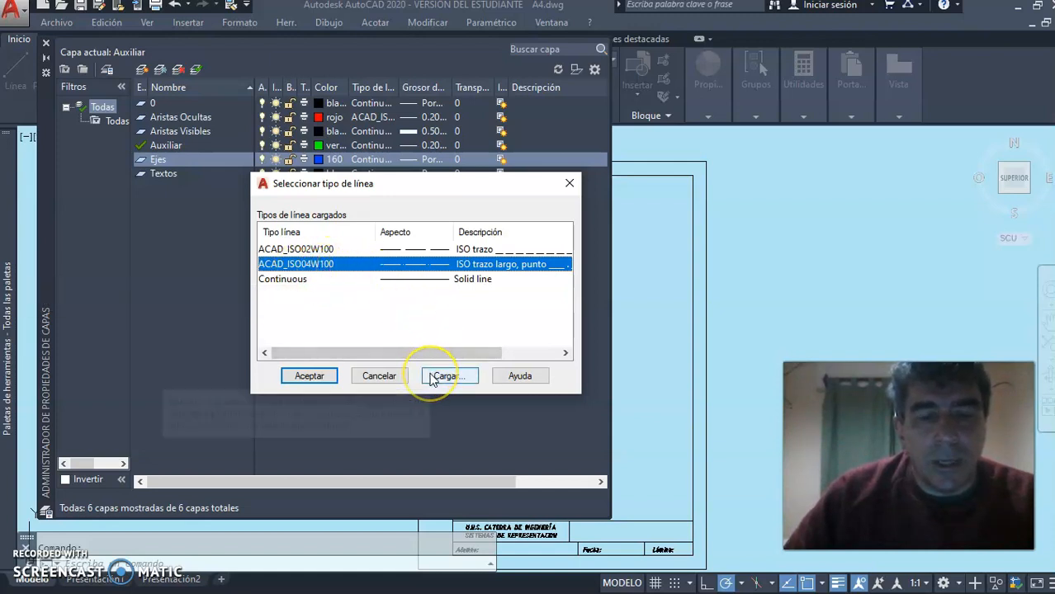
{"action": "left_click", "coordinate": [305, 377]}
{"action": "left_click", "coordinate": [410, 157]}
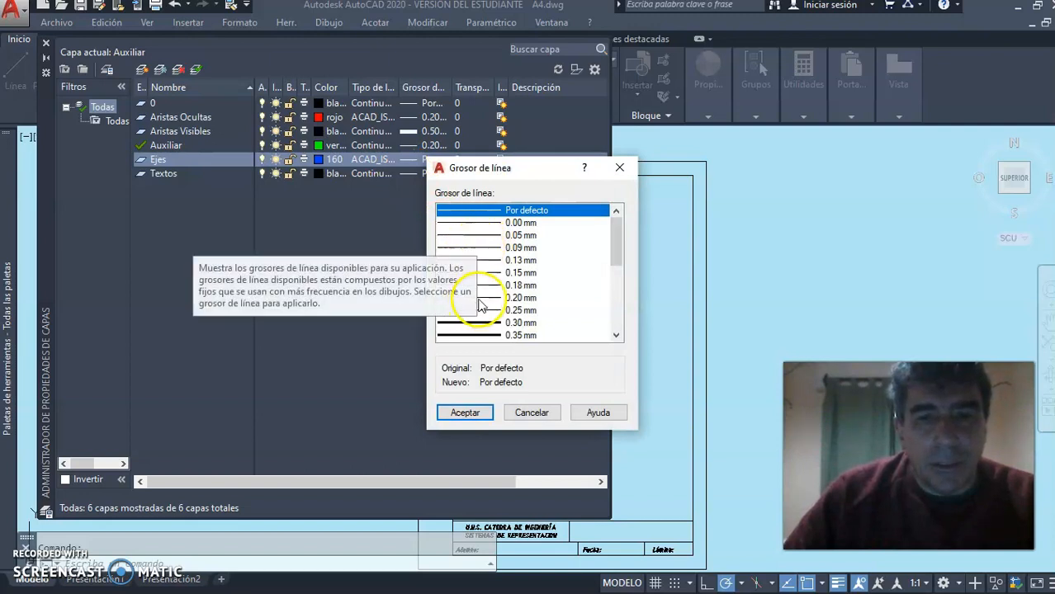
{"action": "left_click", "coordinate": [482, 299]}
{"action": "left_click", "coordinate": [454, 412]}
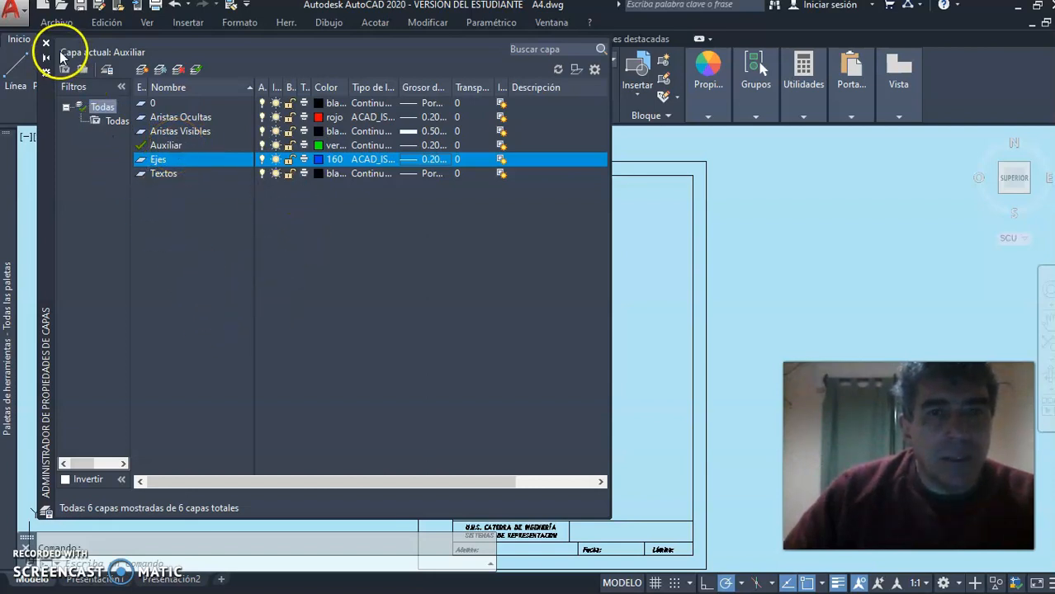
Close the layer properties manager and choose Auxiliar as the current layer from the drawing's layer list
{"action": "left_click", "coordinate": [46, 42]}
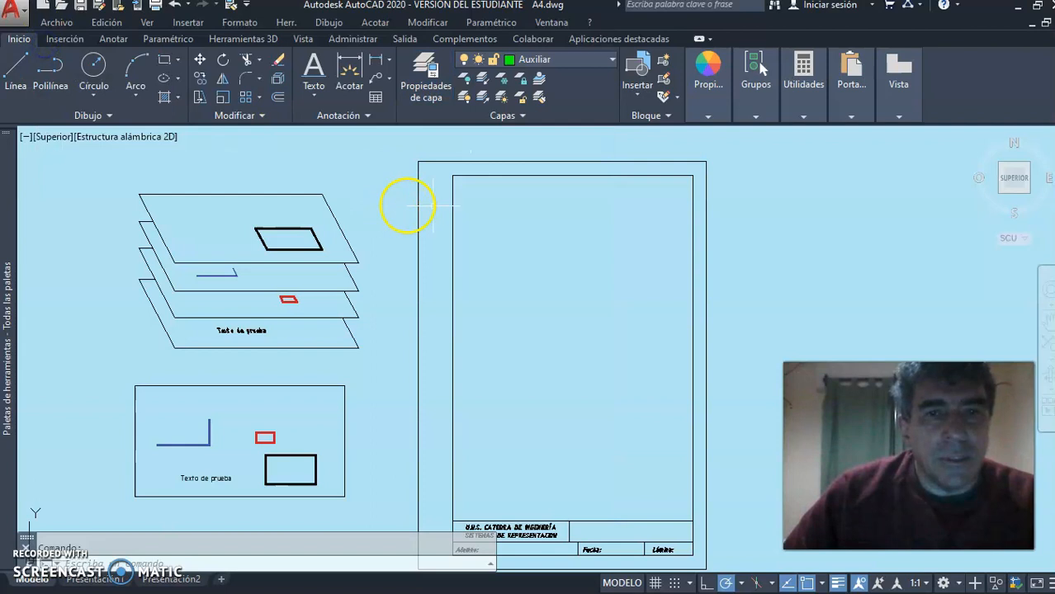
{"action": "left_click", "coordinate": [595, 59]}
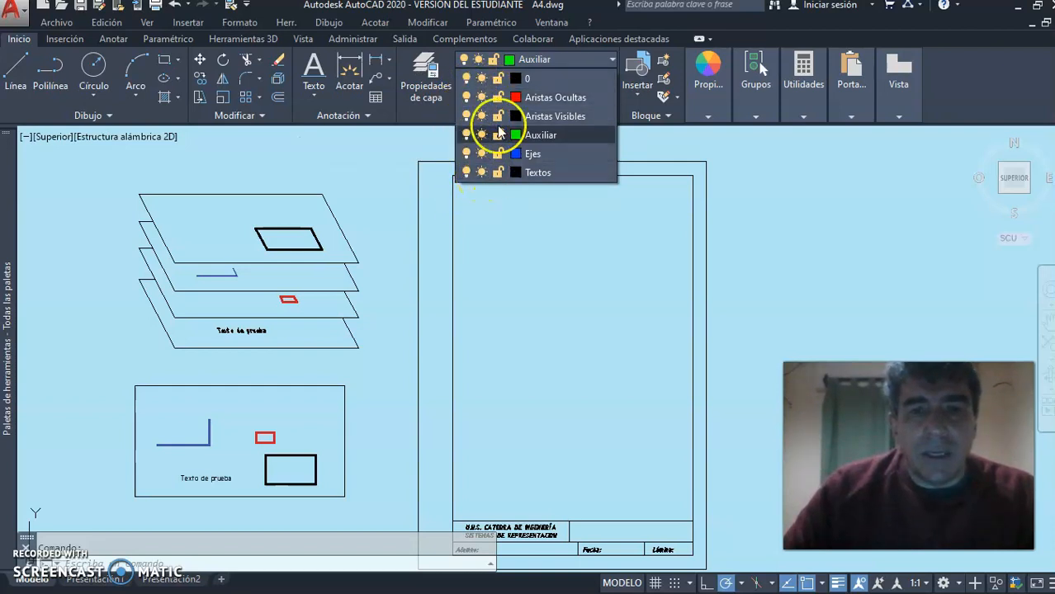
{"action": "left_click", "coordinate": [499, 173]}
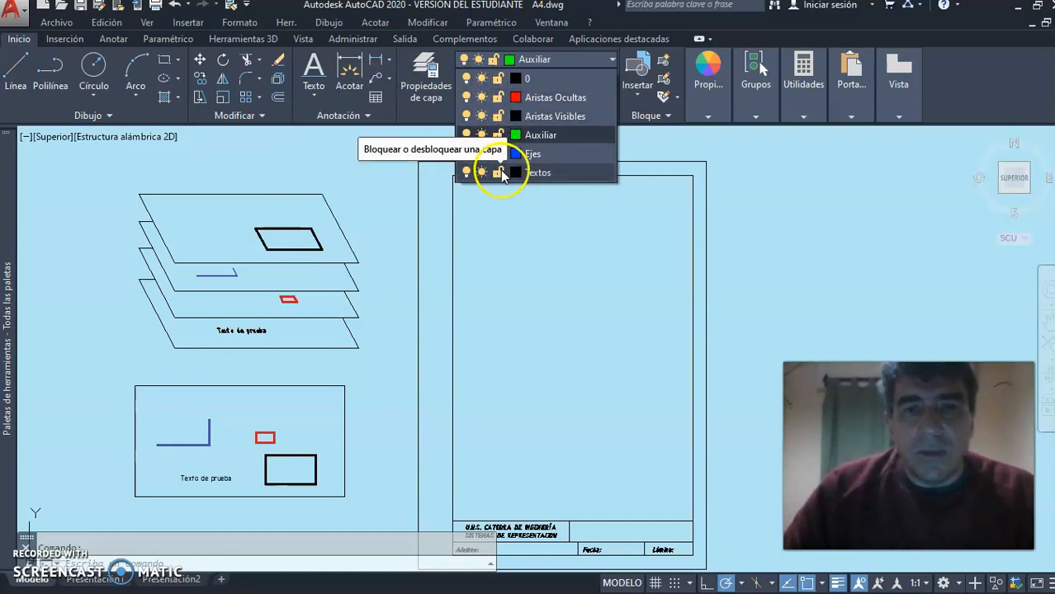
{"action": "left_click", "coordinate": [563, 135]}
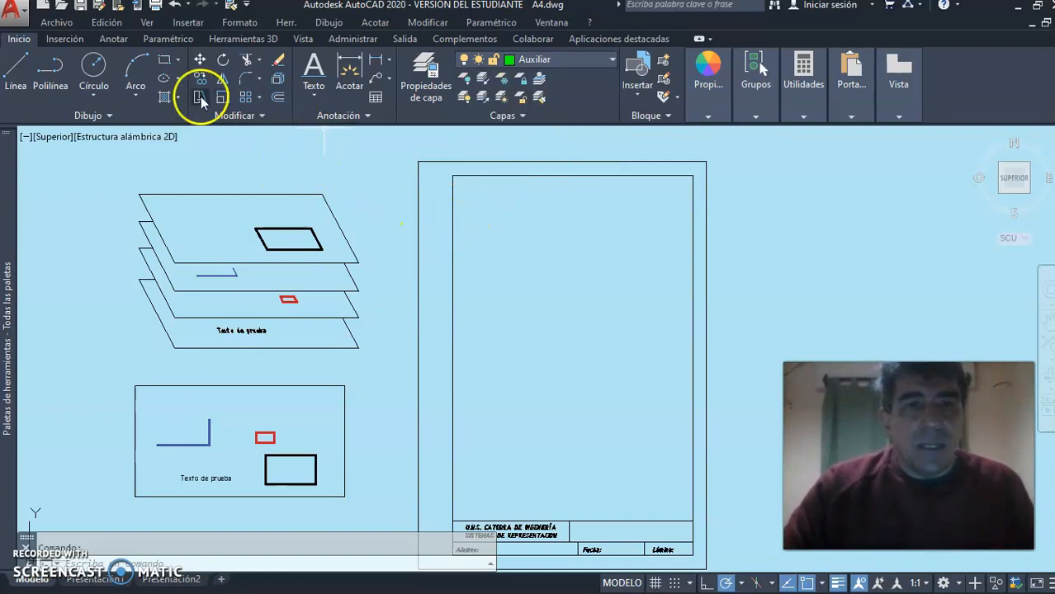
Draw a vertical line on the Auxiliar layer inside the A4 frame, near the frame's inner left edge
{"action": "left_click", "coordinate": [16, 69]}
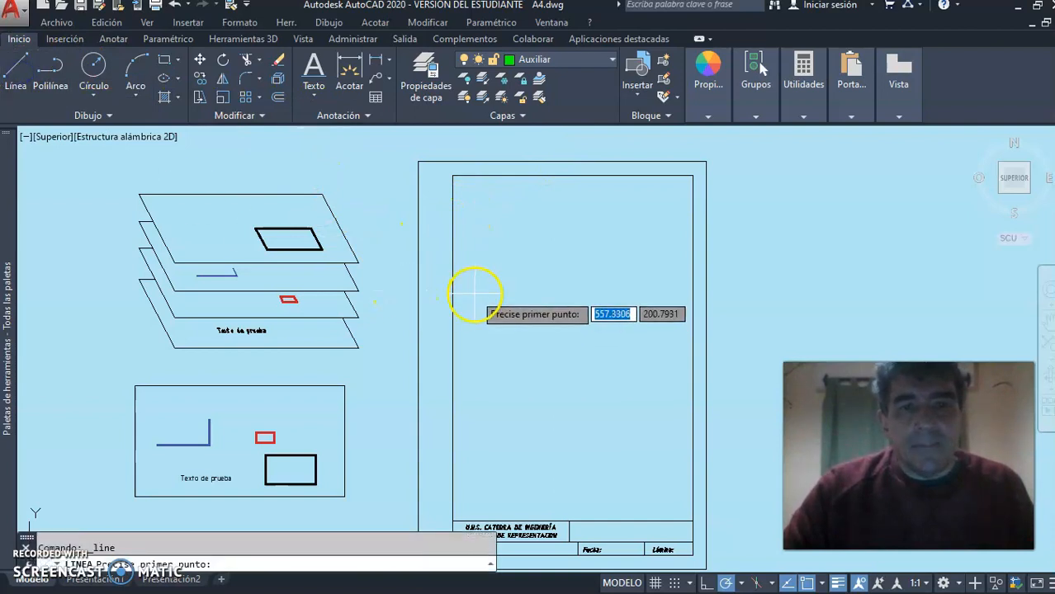
{"action": "left_click", "coordinate": [478, 260]}
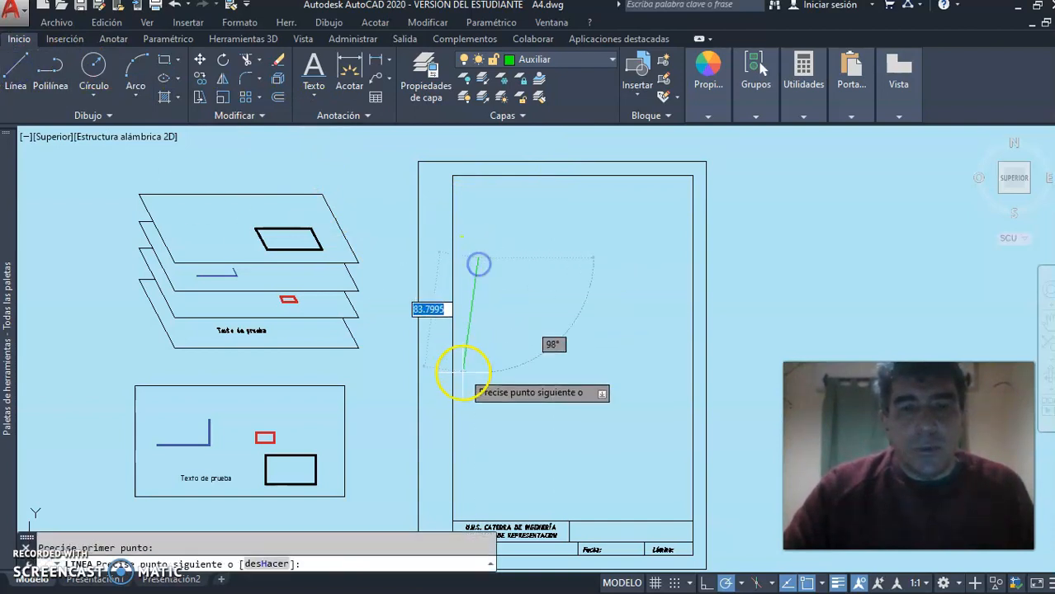
{"action": "left_click", "coordinate": [477, 444]}
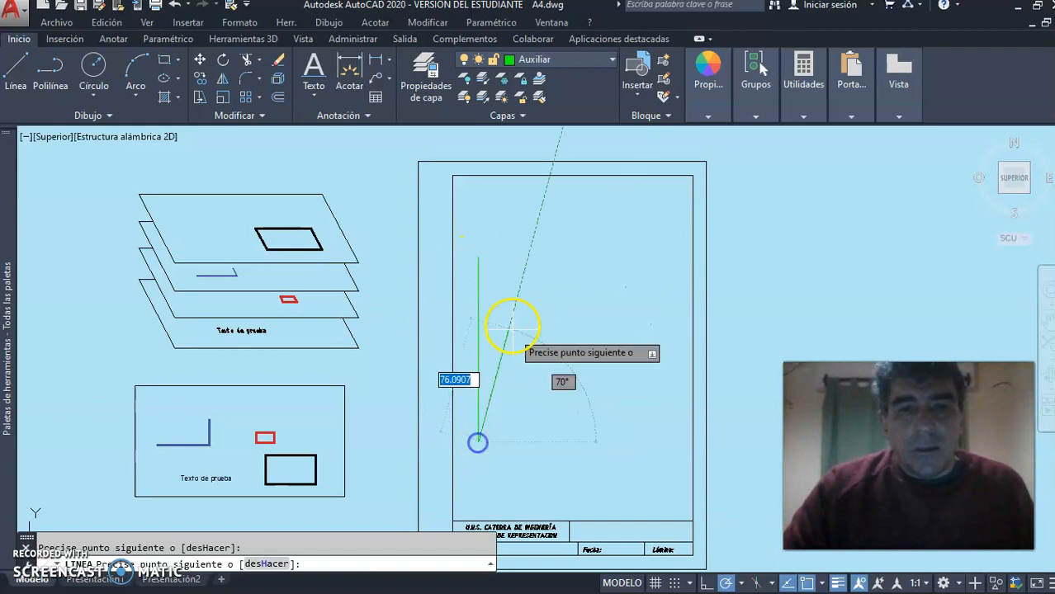
{"action": "right_click", "coordinate": [514, 294]}
{"action": "left_click", "coordinate": [533, 312]}
Draw a horizontal line from the upper end of the vertical line towards the frame's right edge, ending short of it
{"action": "right_click", "coordinate": [511, 245]}
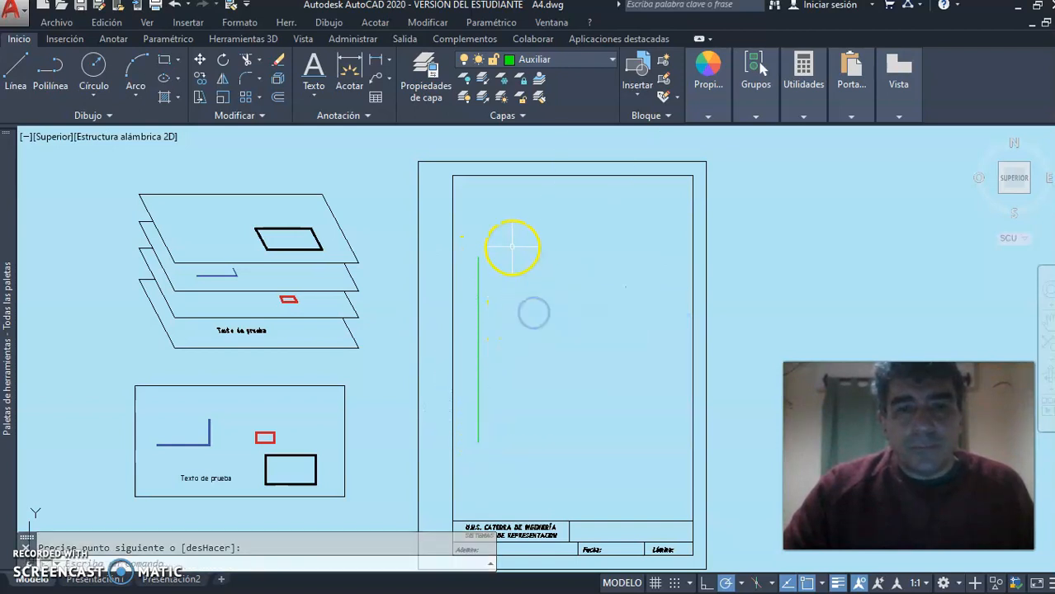
{"action": "left_click", "coordinate": [529, 258]}
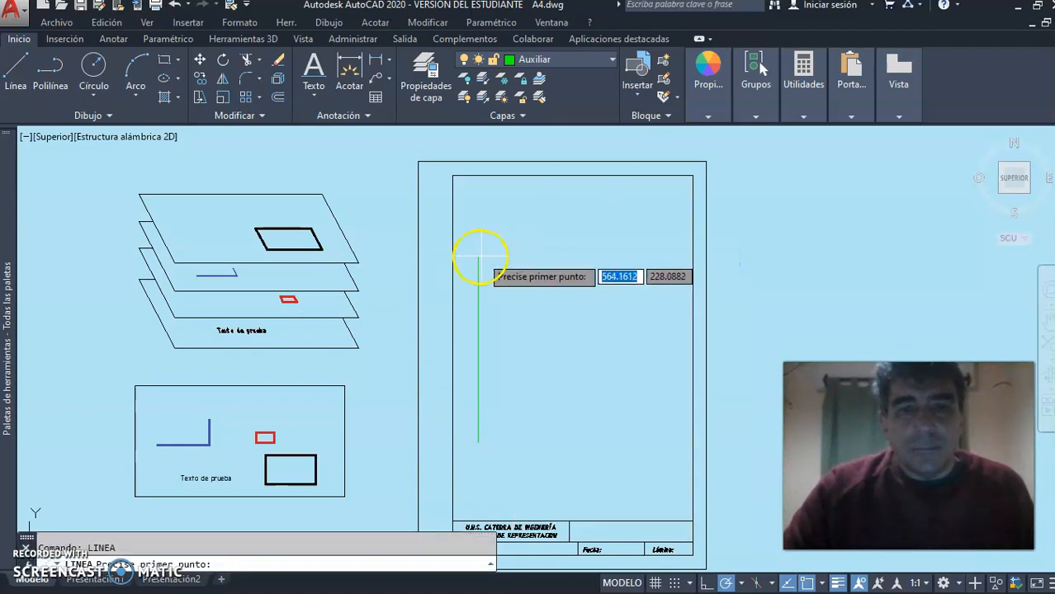
{"action": "left_click", "coordinate": [478, 256]}
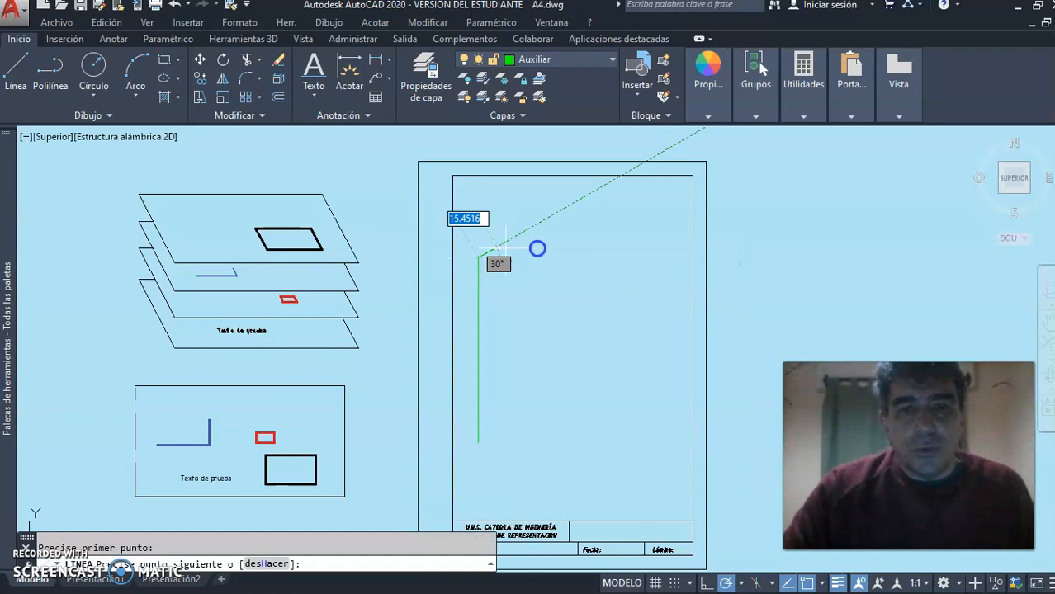
{"action": "left_click", "coordinate": [661, 258]}
{"action": "right_click", "coordinate": [633, 228]}
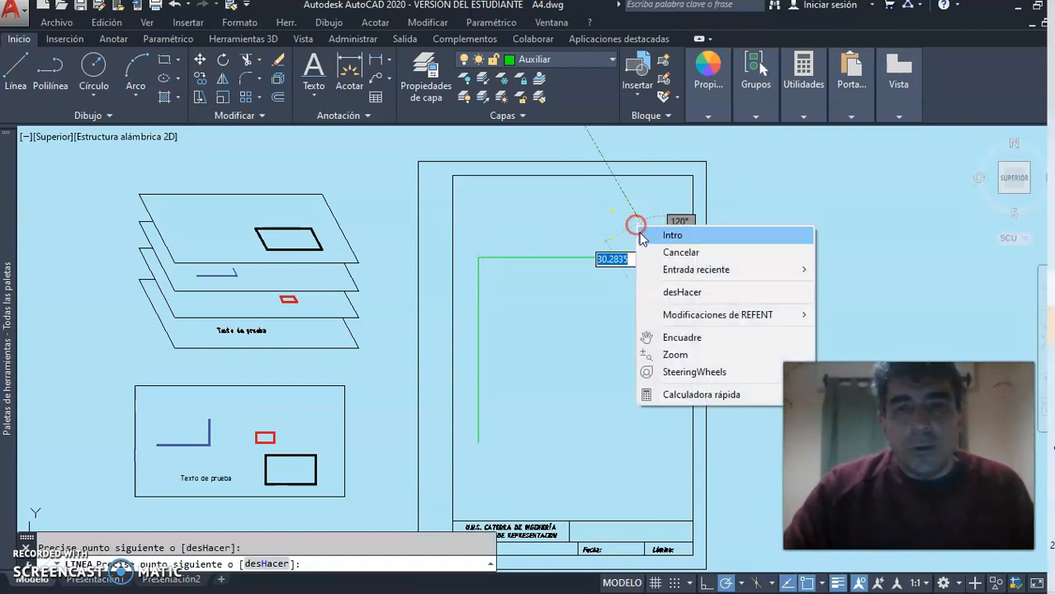
{"action": "left_click", "coordinate": [658, 234]}
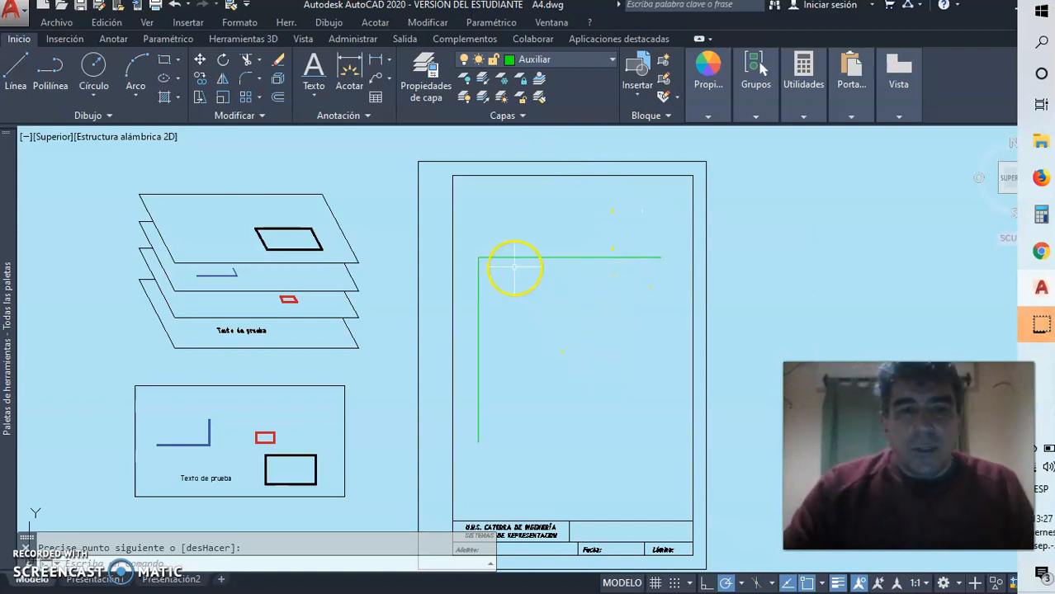
Offset the horizontal line downwards at a distance of 20, repeating from each new copy until there are six copies
{"action": "left_click", "coordinate": [281, 98]}
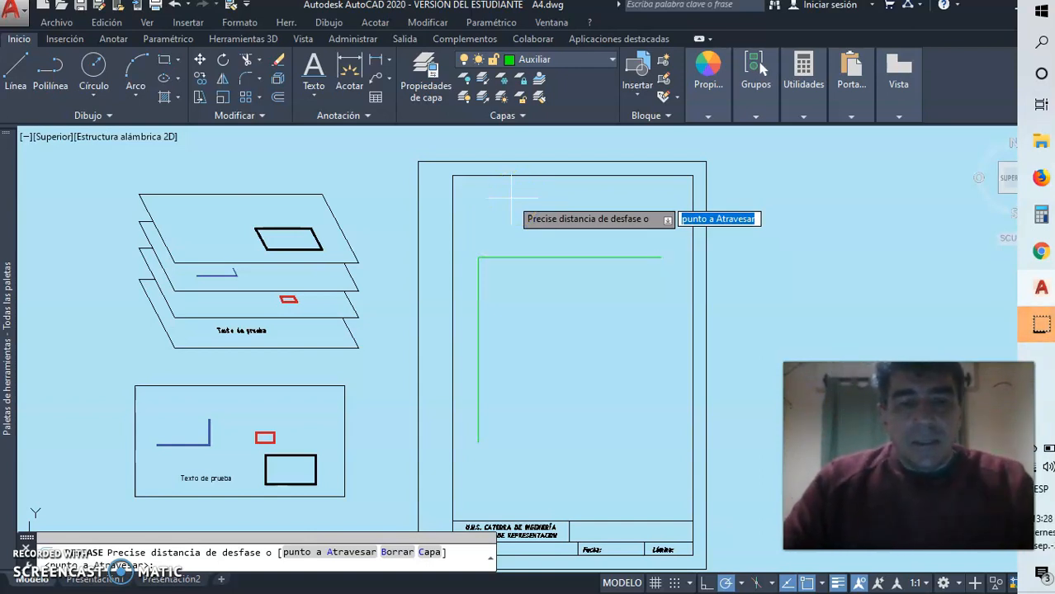
{"action": "type", "text": "20"}
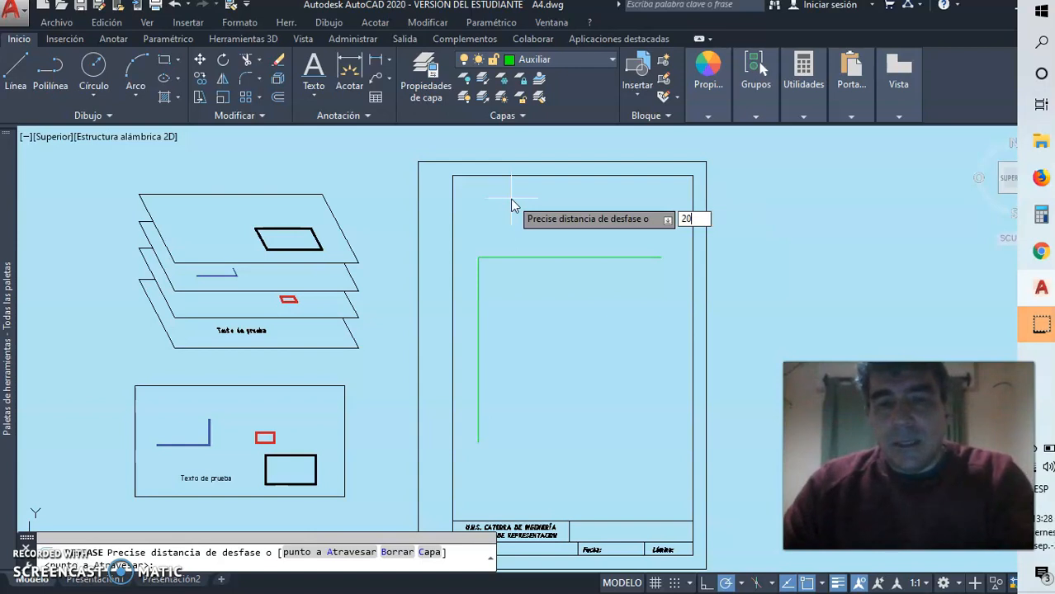
{"action": "key", "text": "Return"}
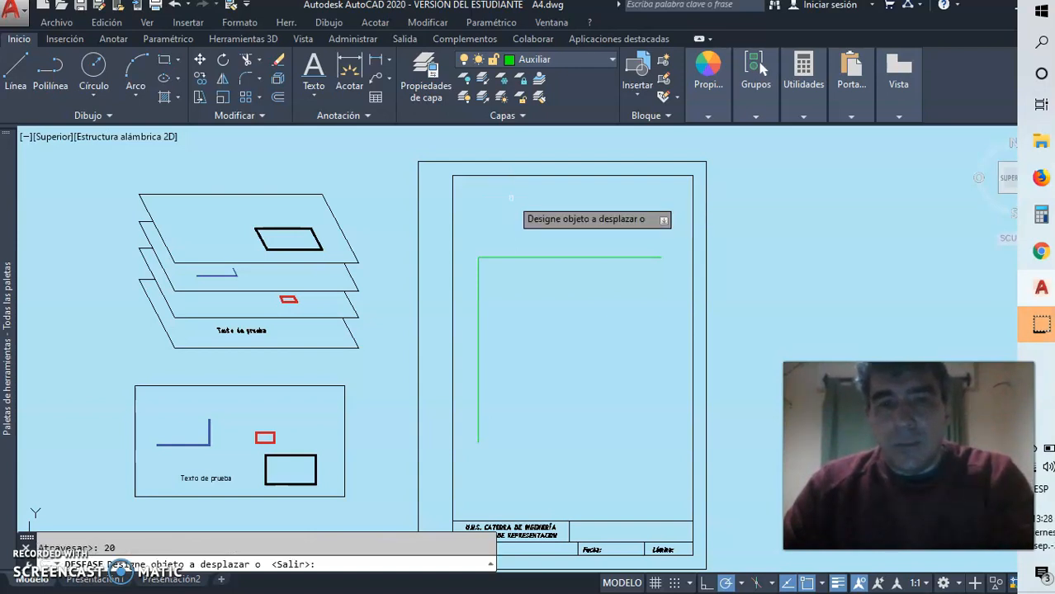
{"action": "left_click", "coordinate": [514, 257]}
{"action": "left_click", "coordinate": [521, 292]}
{"action": "left_click", "coordinate": [532, 285]}
{"action": "left_click", "coordinate": [531, 303]}
{"action": "left_click", "coordinate": [532, 312]}
{"action": "left_click", "coordinate": [529, 326]}
{"action": "left_click", "coordinate": [536, 339]}
{"action": "left_click", "coordinate": [533, 359]}
{"action": "left_click", "coordinate": [531, 367]}
{"action": "left_click", "coordinate": [529, 385]}
{"action": "left_click", "coordinate": [528, 394]}
{"action": "left_click", "coordinate": [522, 411]}
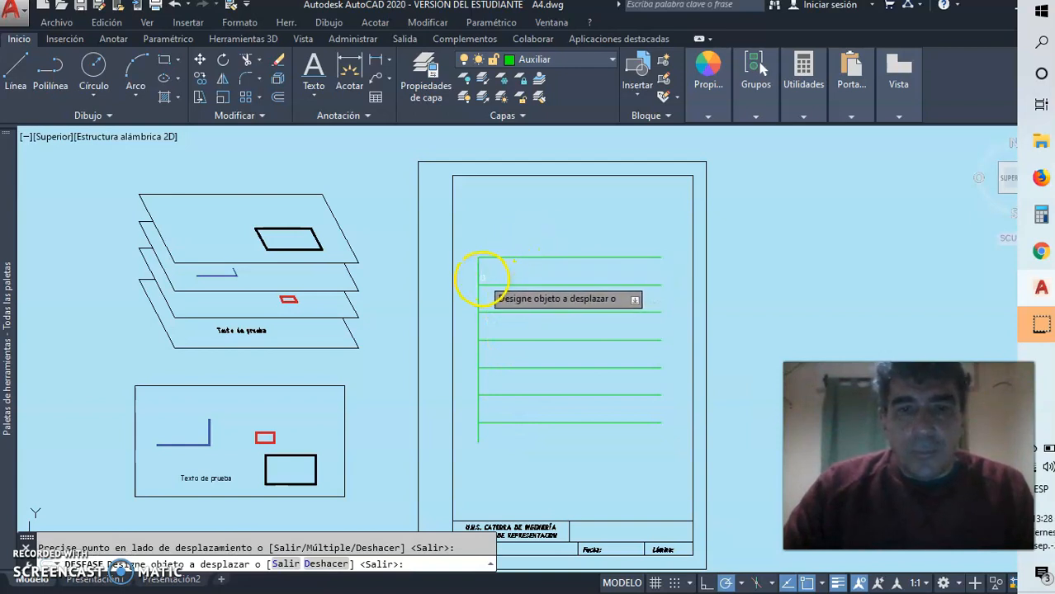
Offset the vertical line to the right at the same 20 spacing, making six successive copies to complete the grid, and end the command
{"action": "left_click", "coordinate": [478, 278]}
{"action": "left_click", "coordinate": [547, 232]}
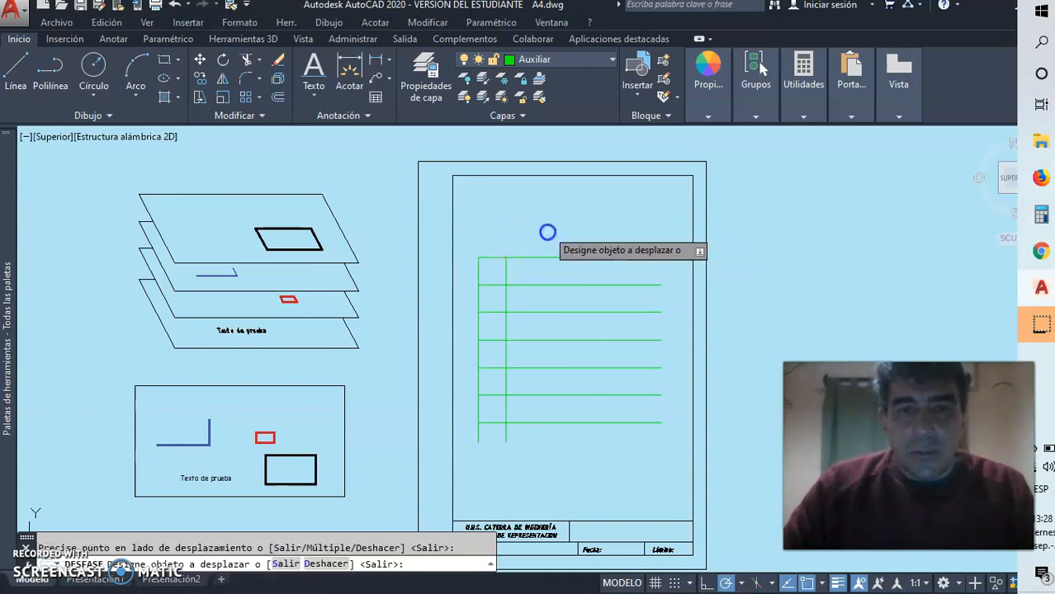
{"action": "left_click", "coordinate": [507, 265]}
{"action": "left_click", "coordinate": [545, 241]}
{"action": "left_click", "coordinate": [533, 266]}
{"action": "left_click", "coordinate": [571, 239]}
{"action": "left_click", "coordinate": [560, 268]}
{"action": "left_click", "coordinate": [603, 244]}
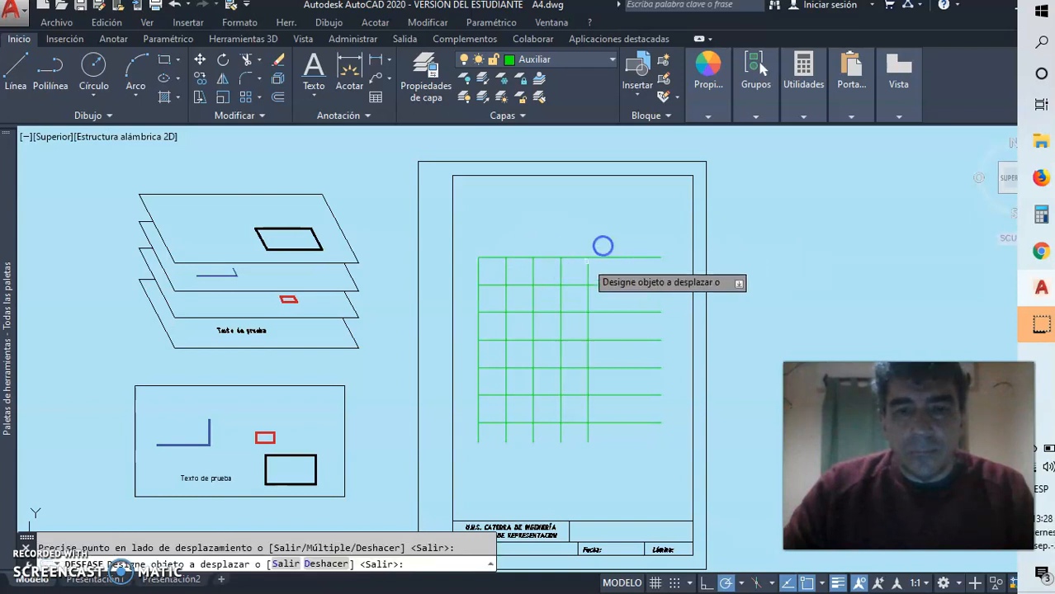
{"action": "left_click", "coordinate": [588, 270]}
{"action": "left_click", "coordinate": [617, 241]}
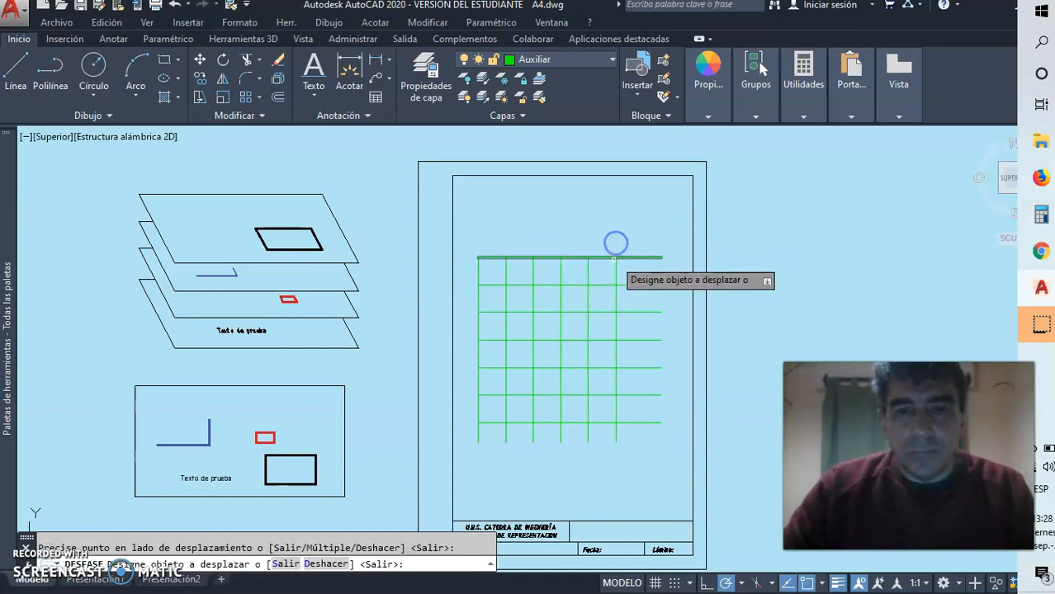
{"action": "left_click", "coordinate": [616, 272]}
{"action": "left_click", "coordinate": [695, 235]}
{"action": "right_click", "coordinate": [626, 213]}
{"action": "left_click", "coordinate": [656, 211]}
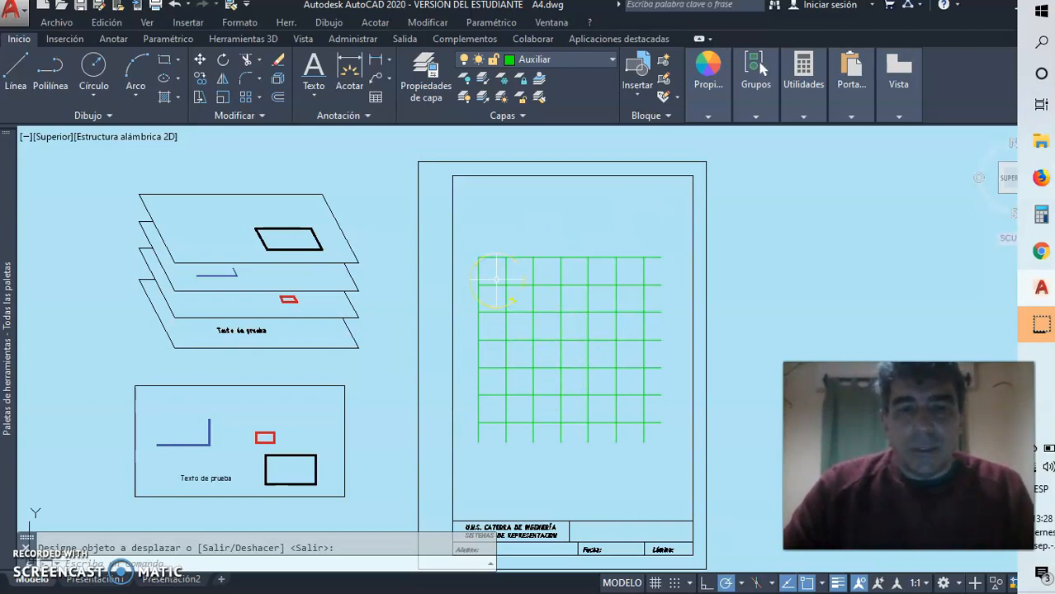
Offset the third horizontal grid line from the top downwards by 10 and the fourth vertical line from the left rightwards by 10
{"action": "left_click", "coordinate": [280, 99]}
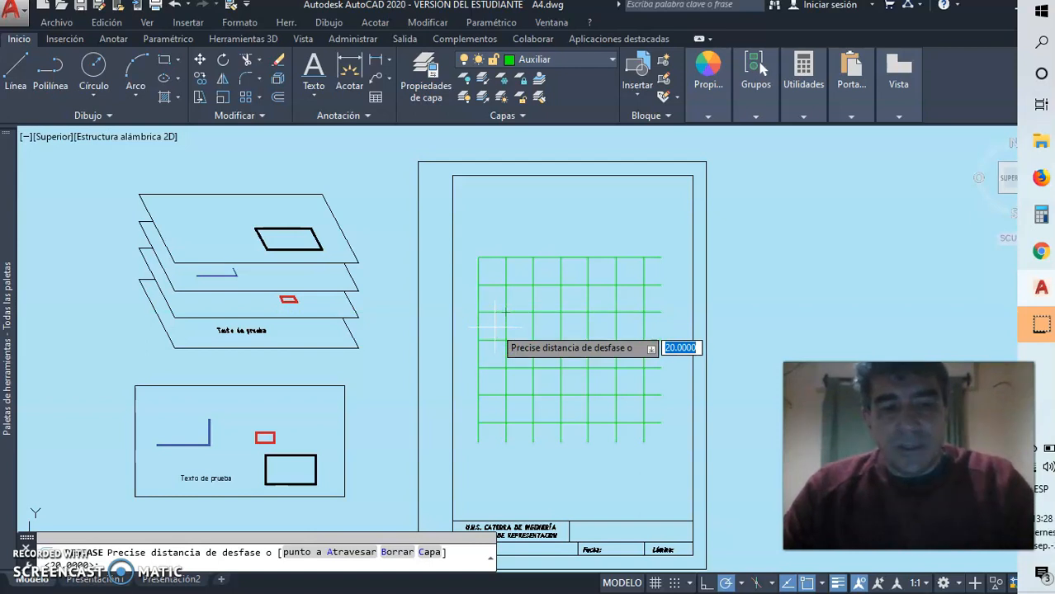
{"action": "type", "text": "10"}
{"action": "key", "text": "Return"}
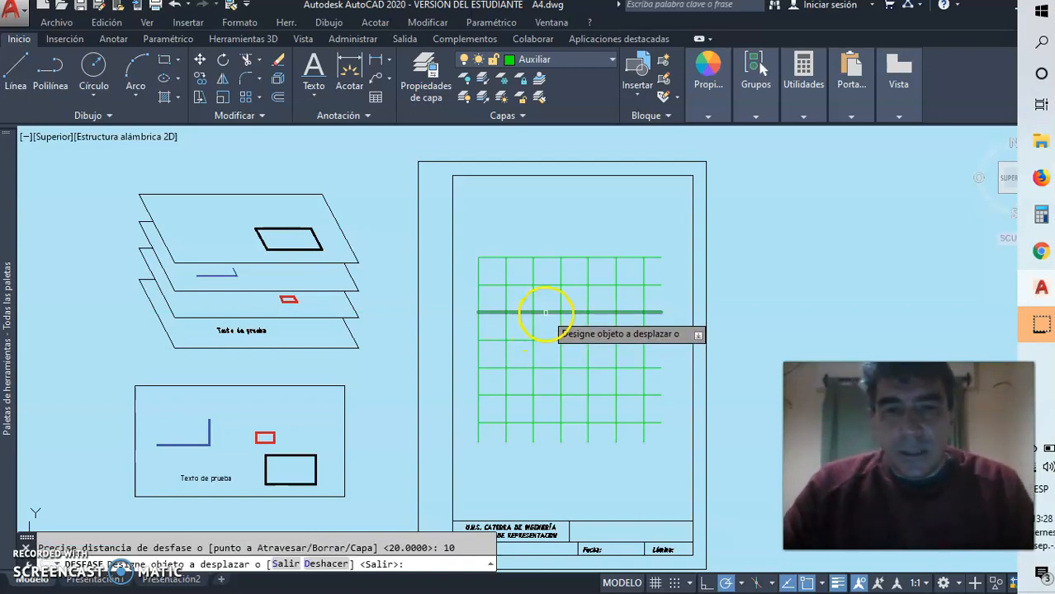
{"action": "left_click", "coordinate": [543, 312]}
{"action": "left_click", "coordinate": [548, 317]}
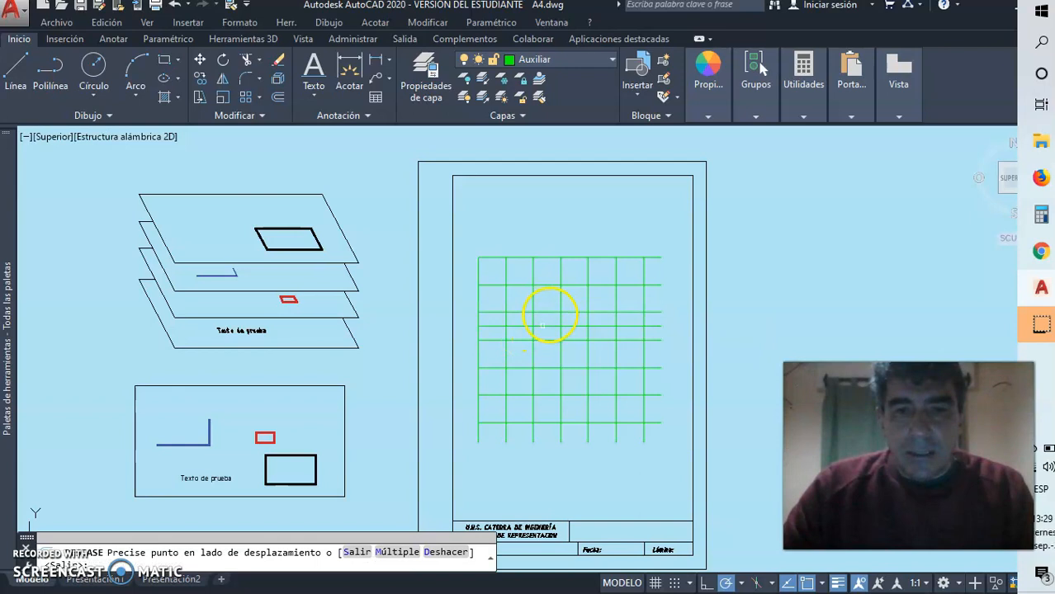
{"action": "left_click", "coordinate": [560, 317]}
{"action": "left_click", "coordinate": [568, 312]}
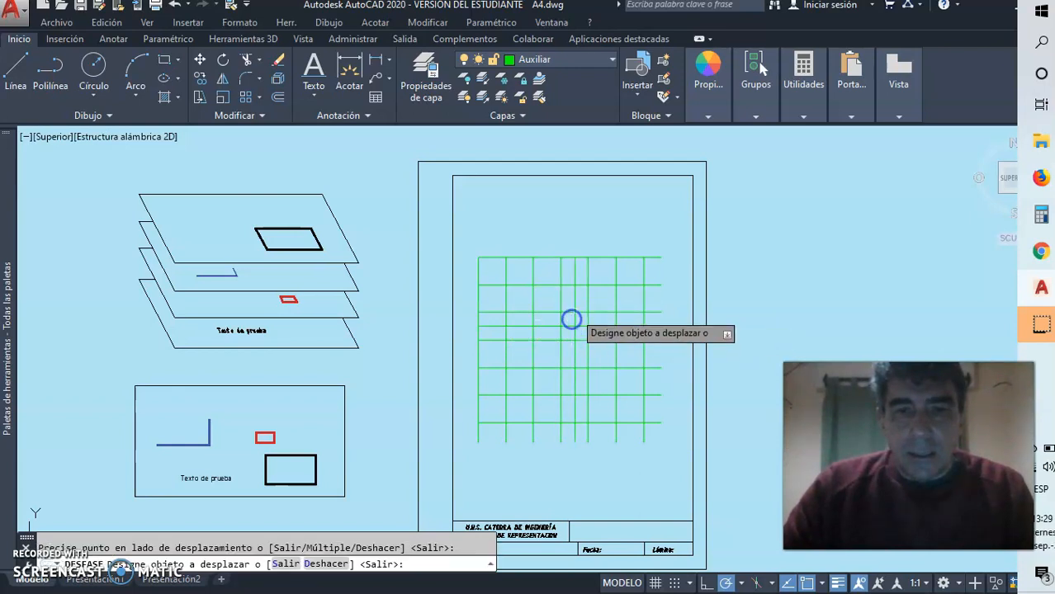
{"action": "right_click", "coordinate": [566, 209]}
{"action": "left_click", "coordinate": [601, 220]}
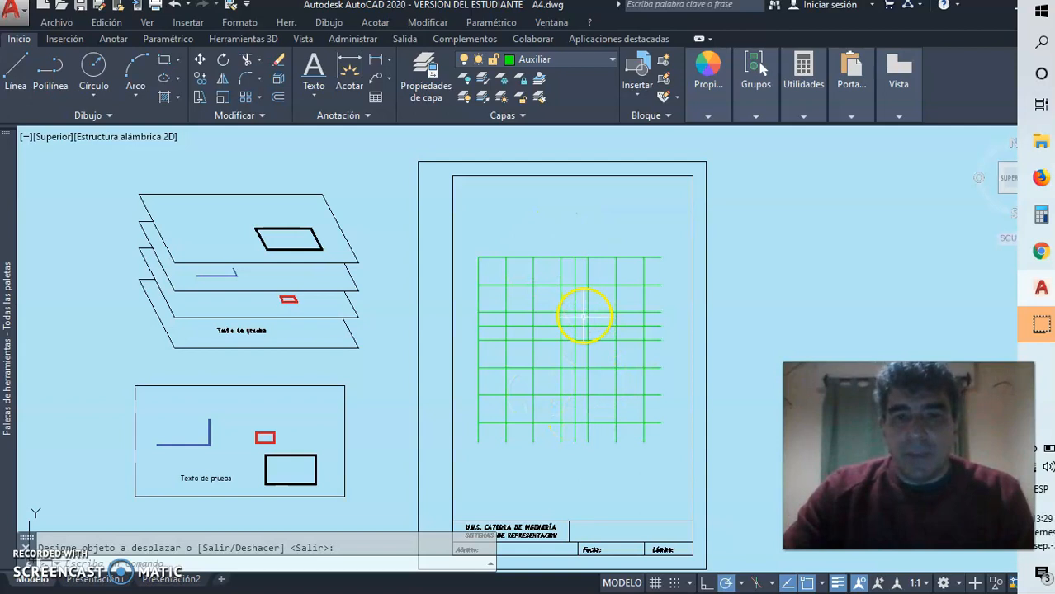
Make Aristas Visibles the current layer for tracing over the auxiliary grid
{"action": "scroll", "coordinate": [584, 325], "scroll_direction": "up", "scroll_amount": 4}
{"action": "middle_click_drag", "start_coordinate": [584, 320], "coordinate": [560, 252]}
{"action": "scroll", "coordinate": [560, 256], "scroll_direction": "down", "scroll_amount": 2}
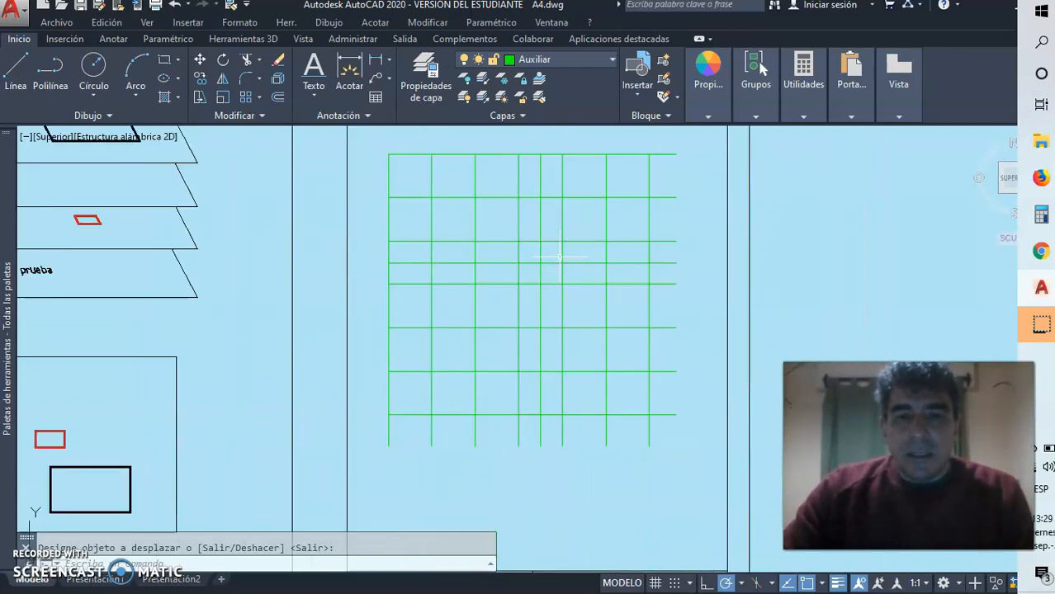
{"action": "scroll", "coordinate": [560, 257], "scroll_direction": "up", "scroll_amount": 2}
{"action": "scroll", "coordinate": [560, 257], "scroll_direction": "down", "scroll_amount": 2}
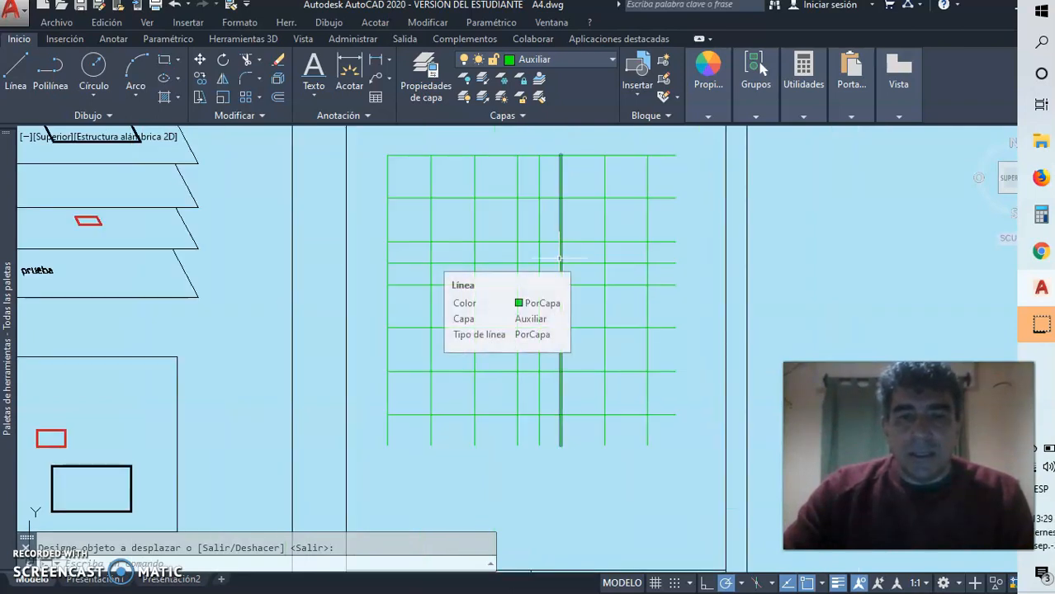
{"action": "left_click", "coordinate": [593, 71]}
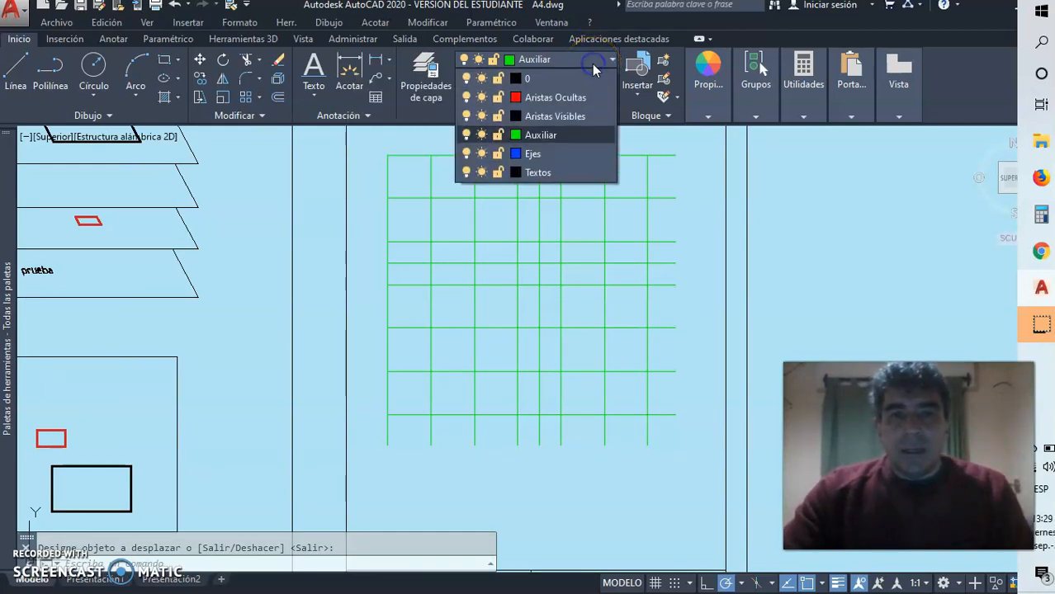
{"action": "left_click", "coordinate": [556, 116]}
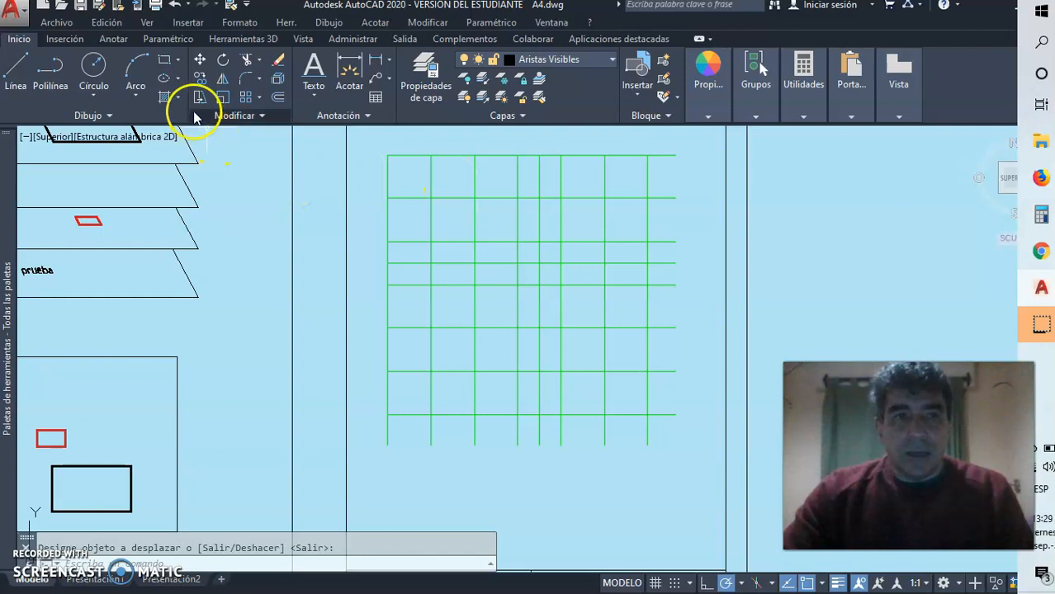
Draw the outline's stepped left side from the third vertical's top end: one cell left, down and left, two down, one right, down and right
{"action": "left_click", "coordinate": [15, 78]}
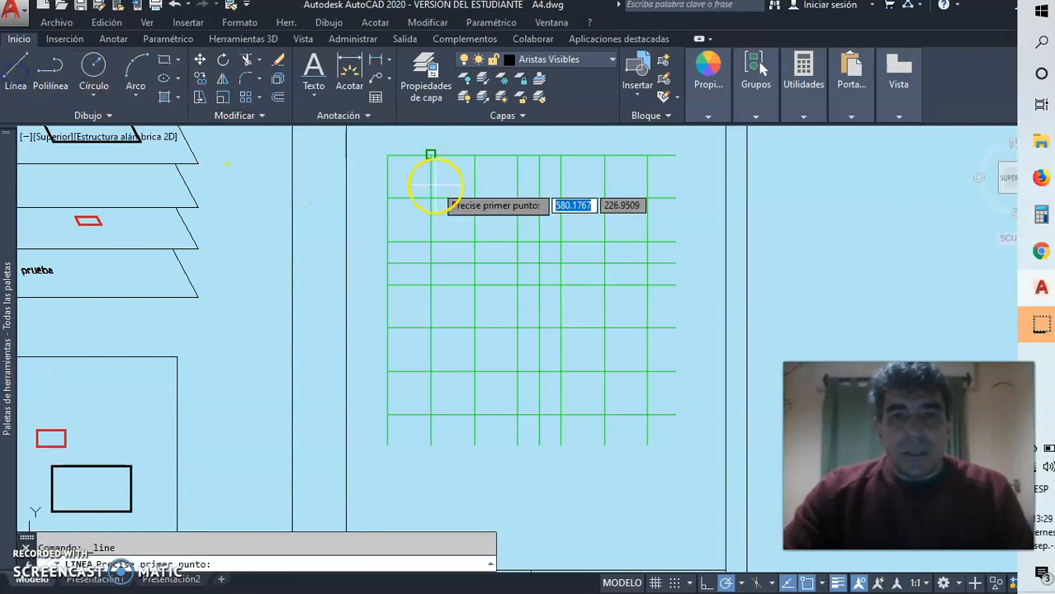
{"action": "left_click", "coordinate": [473, 158]}
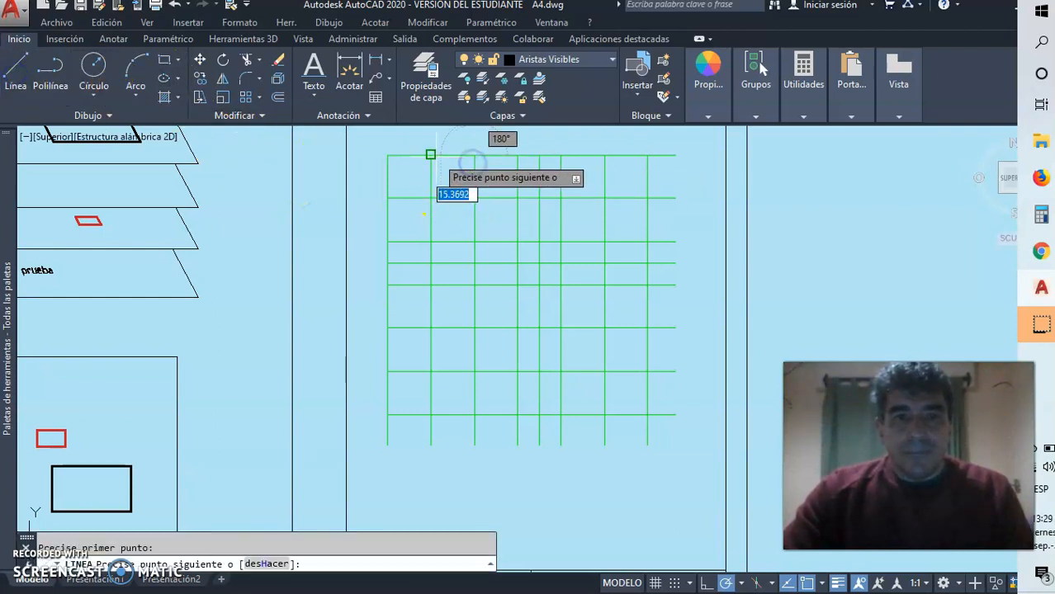
{"action": "left_click", "coordinate": [430, 155]}
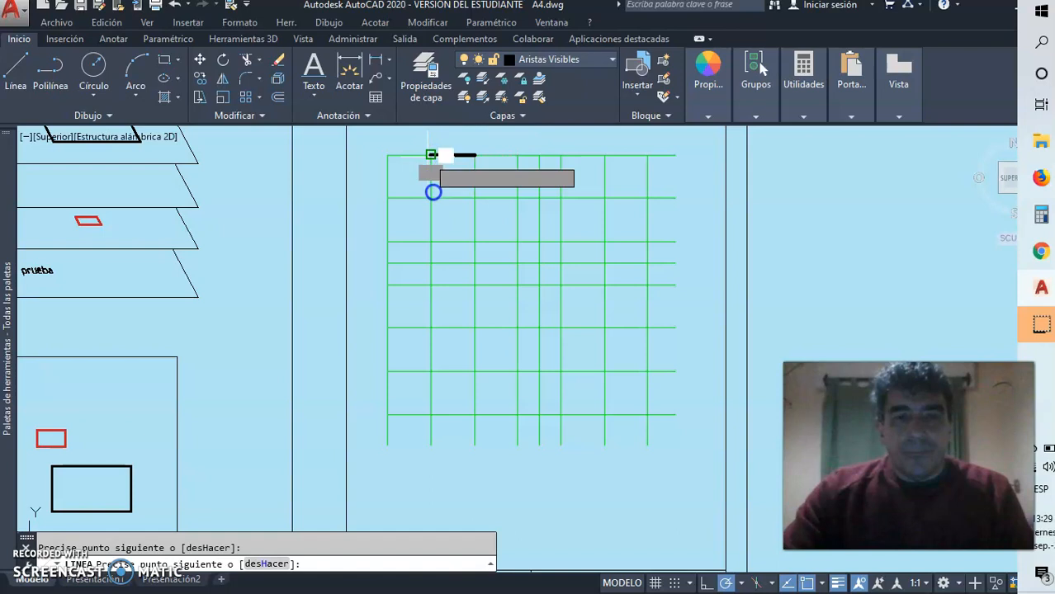
{"action": "left_click", "coordinate": [430, 199]}
{"action": "left_click", "coordinate": [386, 198]}
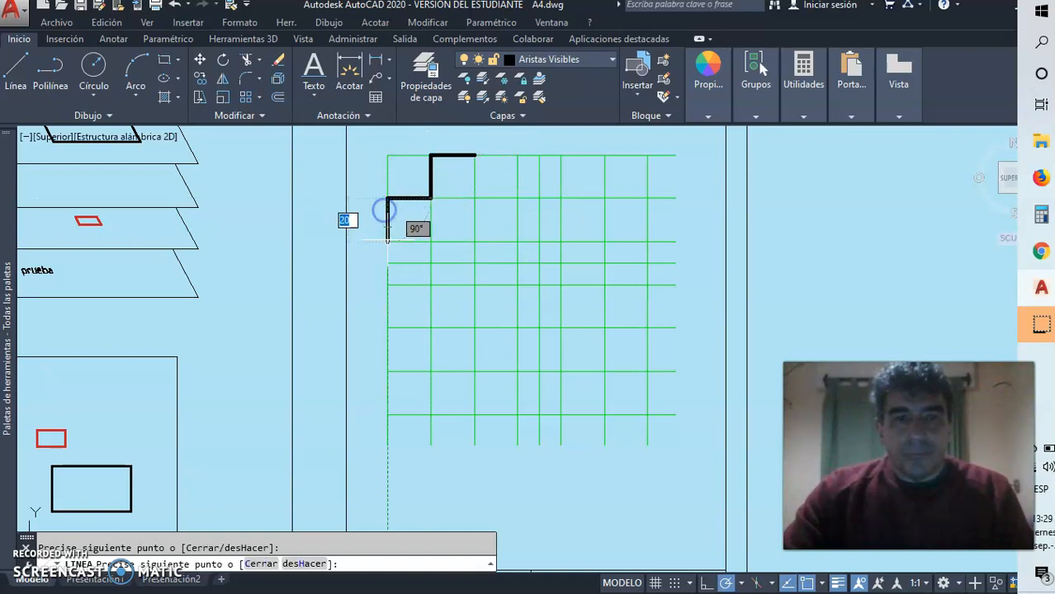
{"action": "left_click", "coordinate": [388, 285]}
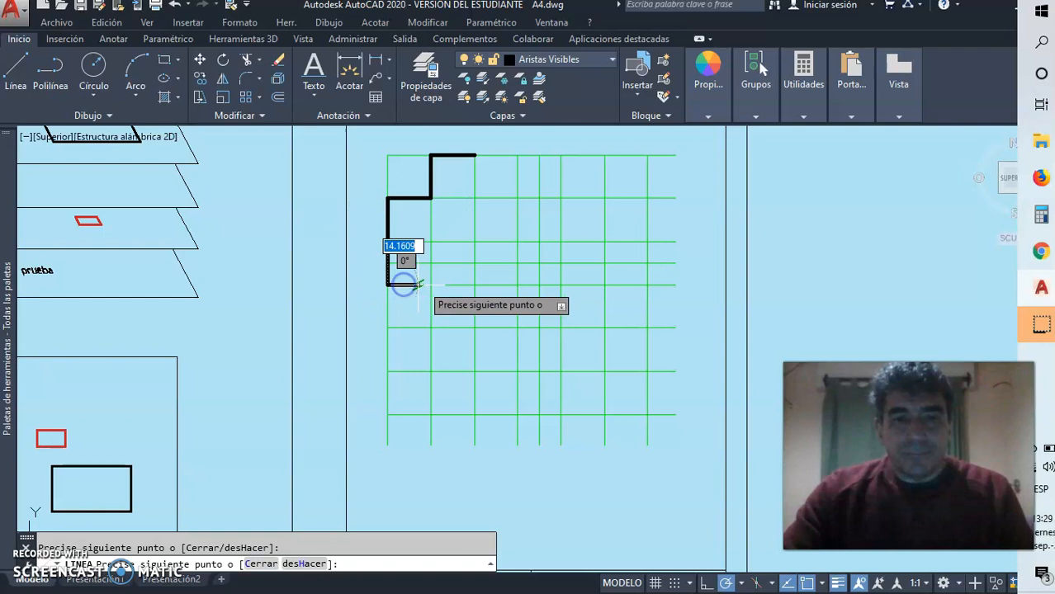
{"action": "left_click", "coordinate": [430, 285]}
{"action": "left_click", "coordinate": [430, 329]}
{"action": "left_click", "coordinate": [474, 328]}
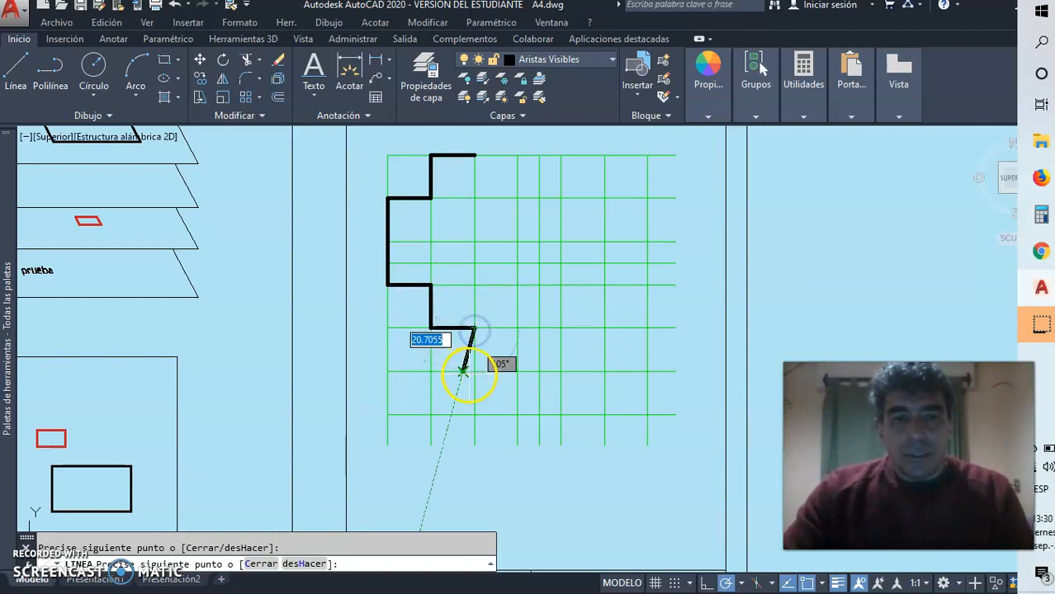
Continue the outline around the lower tab: one cell down, one right, one up, and two cells right
{"action": "left_click", "coordinate": [475, 372]}
{"action": "left_click", "coordinate": [518, 372]}
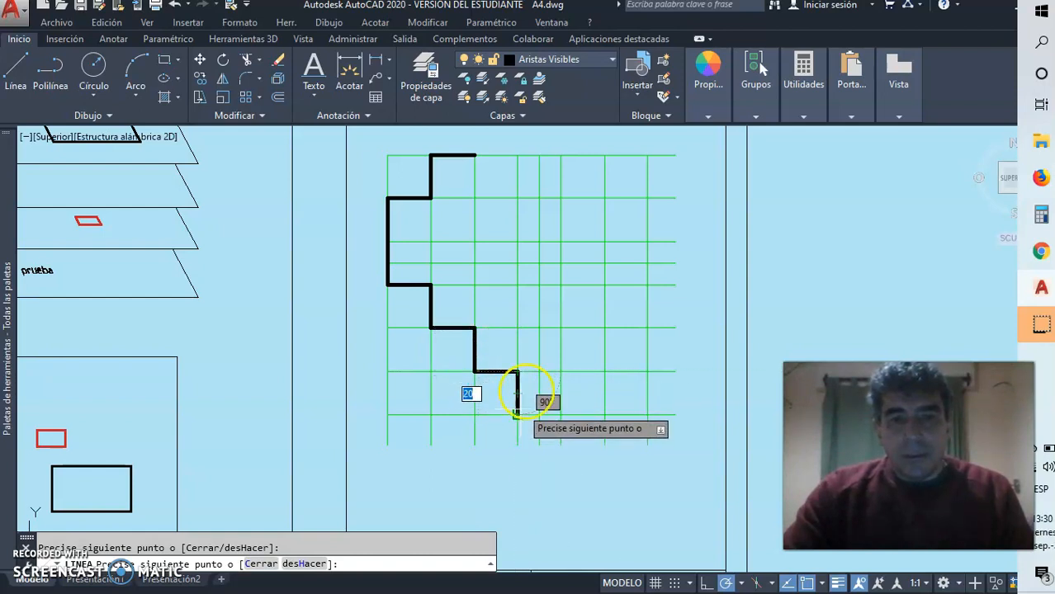
{"action": "left_click", "coordinate": [518, 329]}
{"action": "left_click", "coordinate": [605, 329]}
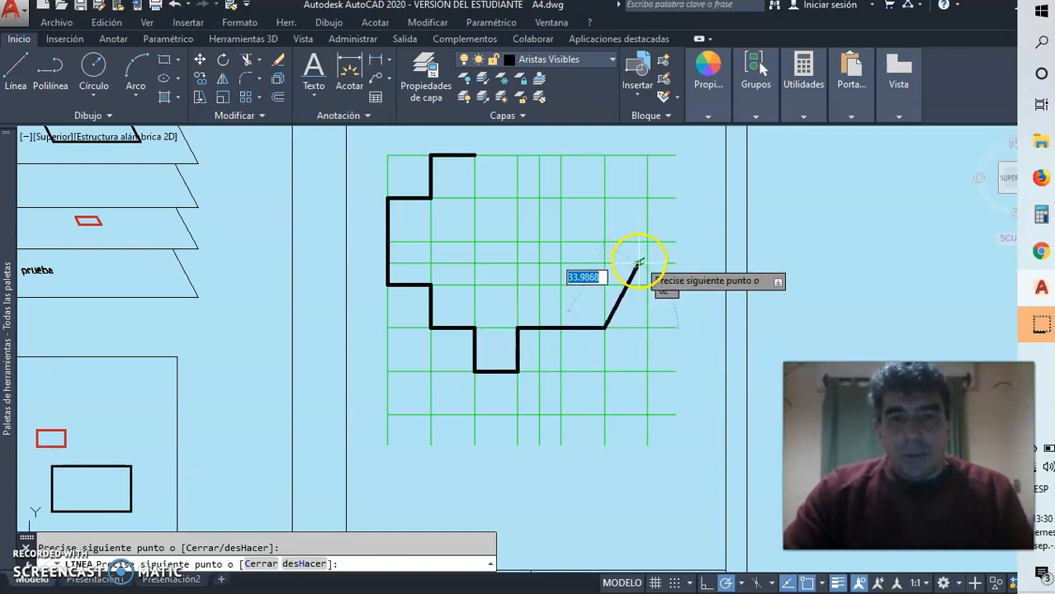
Draw the right side: slant up to the last vertical at the 10-offset horizontal, go up to the second horizontal, and slant left to the top grid line
{"action": "left_click", "coordinate": [647, 264]}
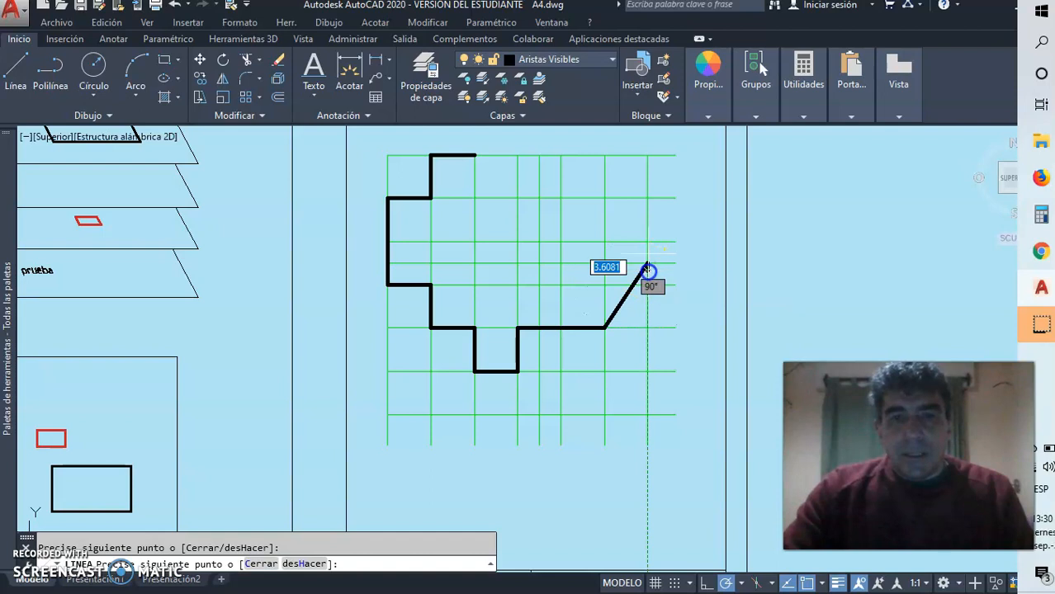
{"action": "left_click", "coordinate": [648, 198]}
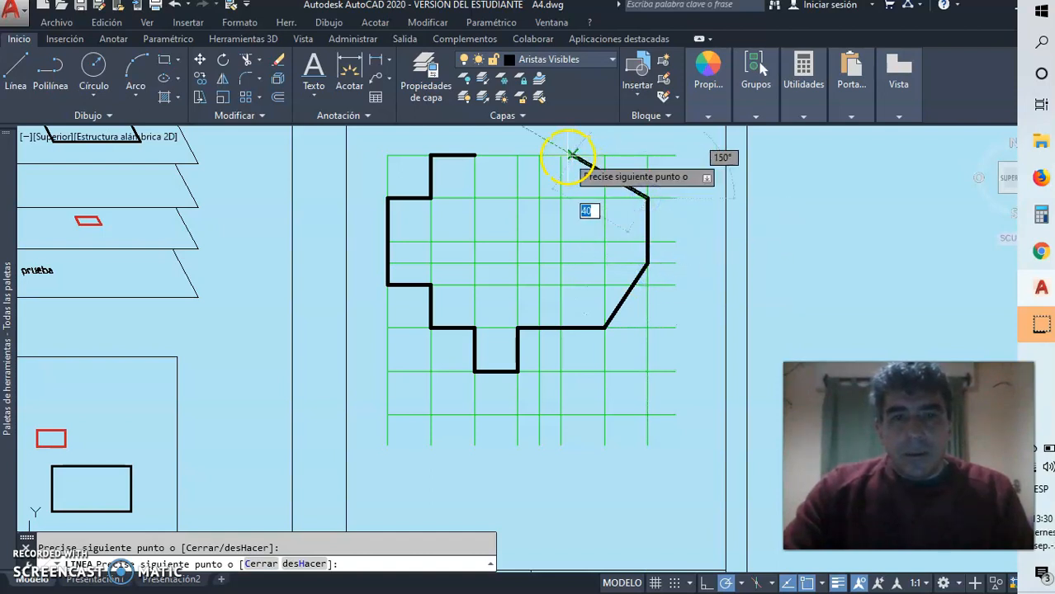
{"action": "left_click", "coordinate": [560, 154]}
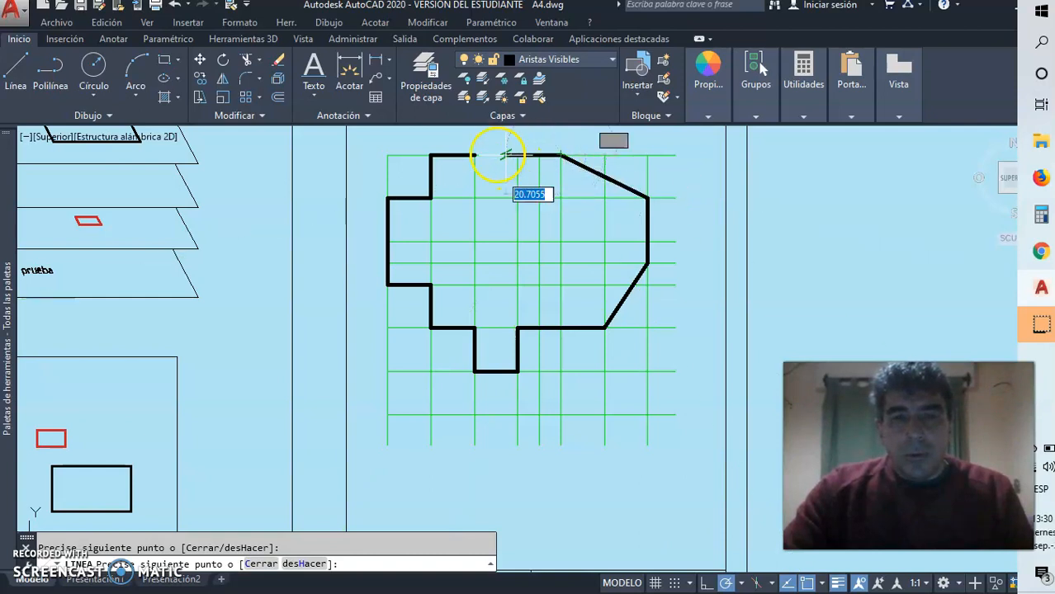
Close the outline with a V-notch, one cell down-left and one cell up-left to the starting point, and end the line
{"action": "left_click", "coordinate": [516, 199]}
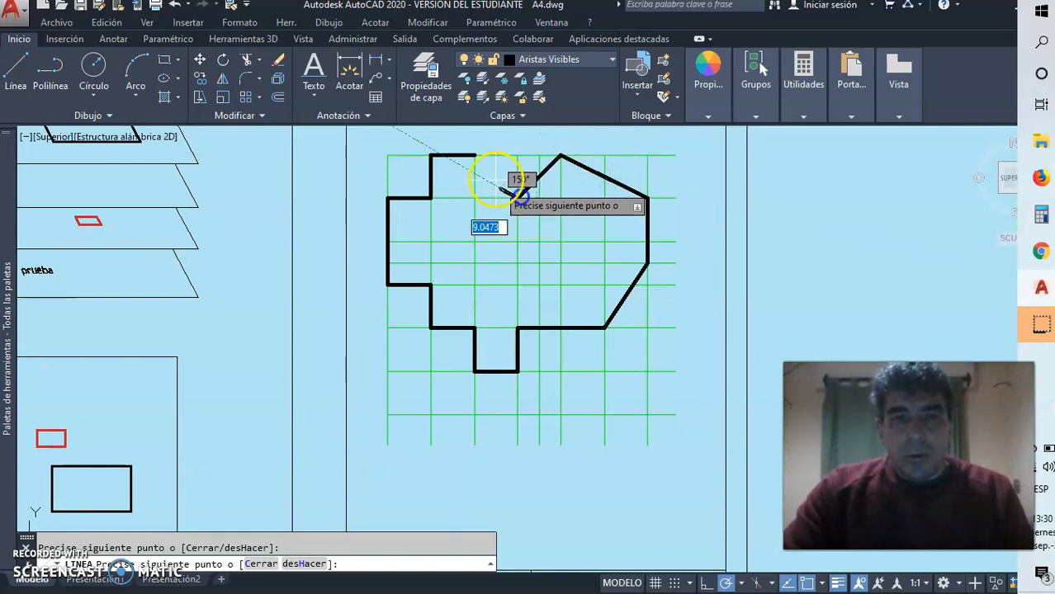
{"action": "left_click", "coordinate": [475, 154]}
{"action": "right_click", "coordinate": [512, 169]}
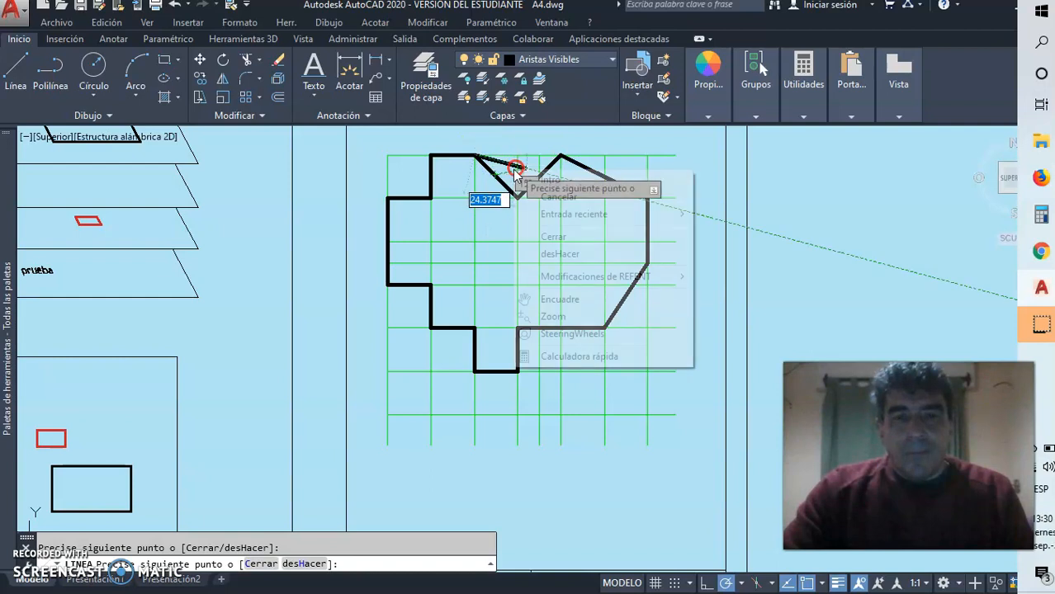
{"action": "left_click", "coordinate": [533, 178]}
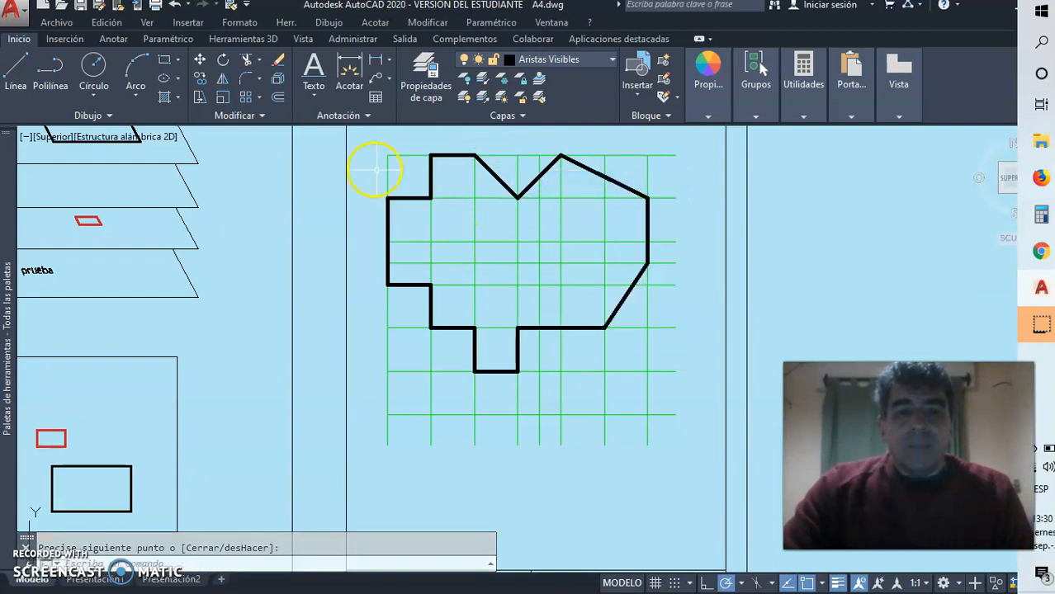
Draw a circle centred where the two 10-offset grid lines cross, with a radius of about one grid cell
{"action": "left_click", "coordinate": [96, 66]}
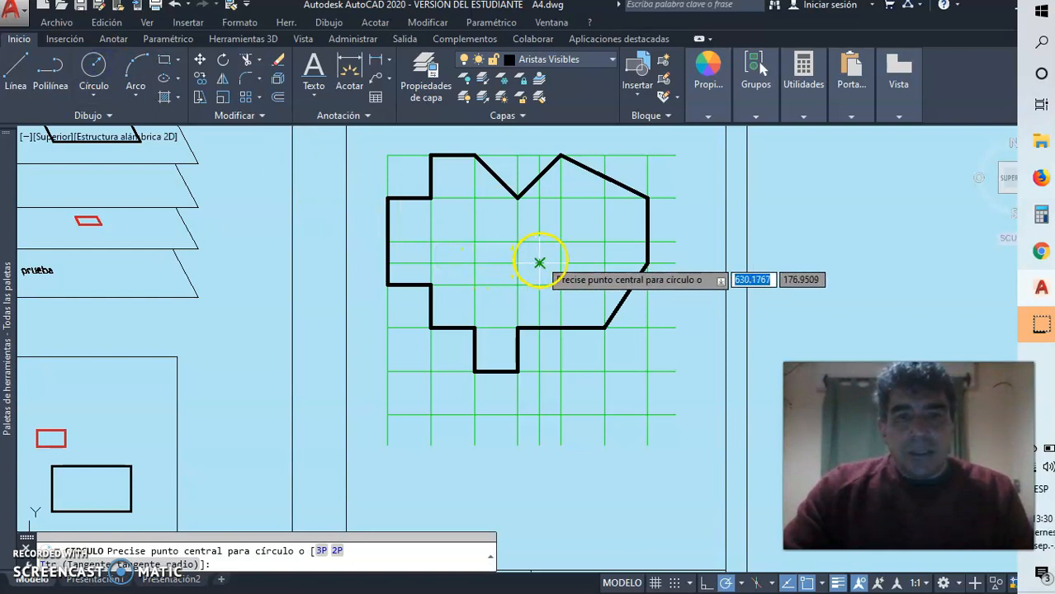
{"action": "left_click", "coordinate": [539, 262]}
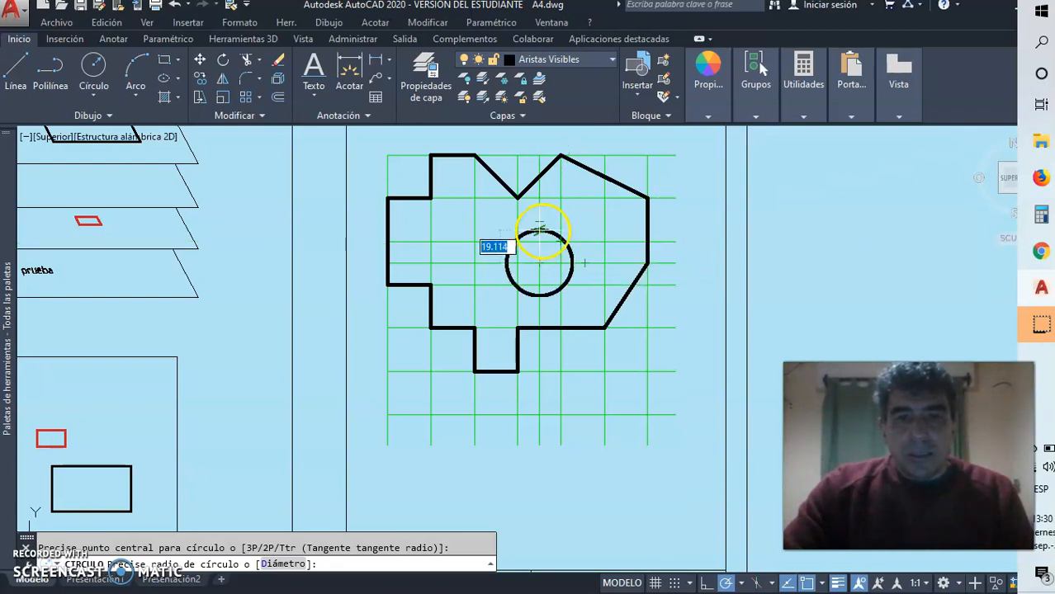
{"action": "left_click", "coordinate": [538, 218]}
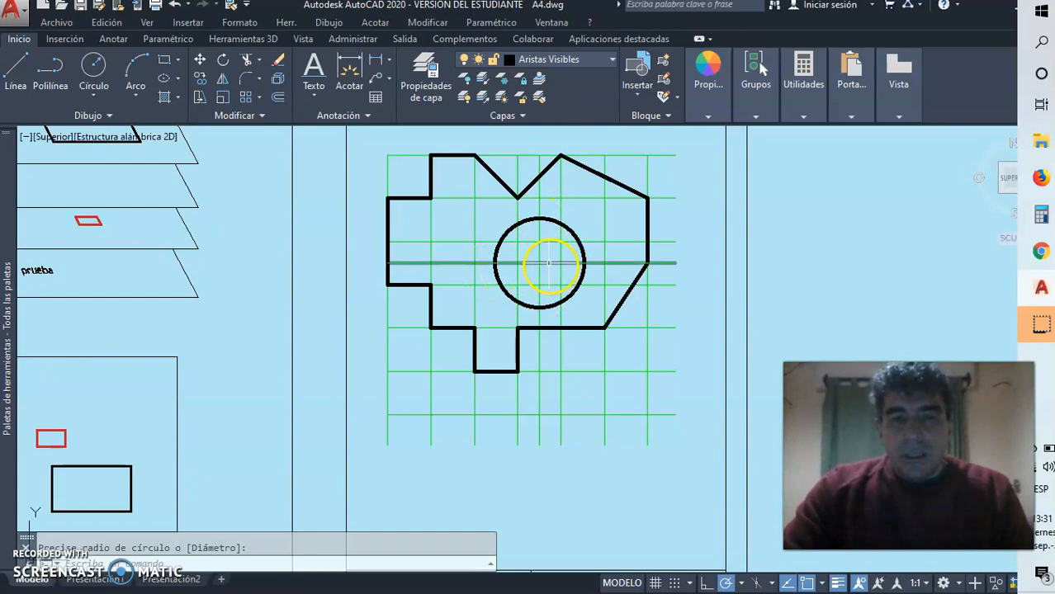
Move the horizontal and vertical grid lines crossing at the circle's centre to the Ejes layer and clear the selection
{"action": "left_click", "coordinate": [549, 256]}
{"action": "left_click", "coordinate": [532, 275]}
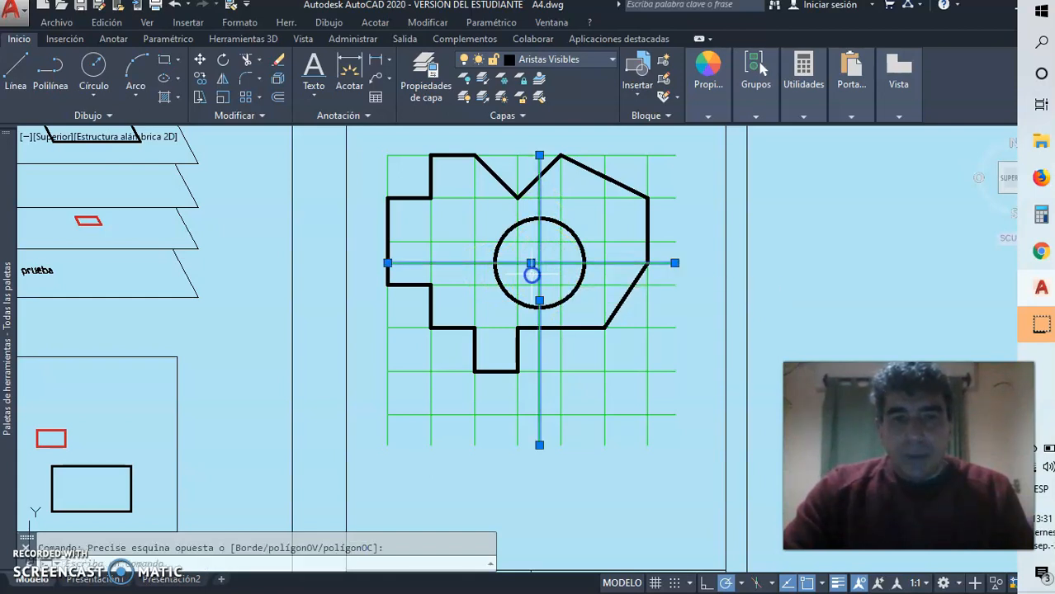
{"action": "left_click", "coordinate": [592, 64]}
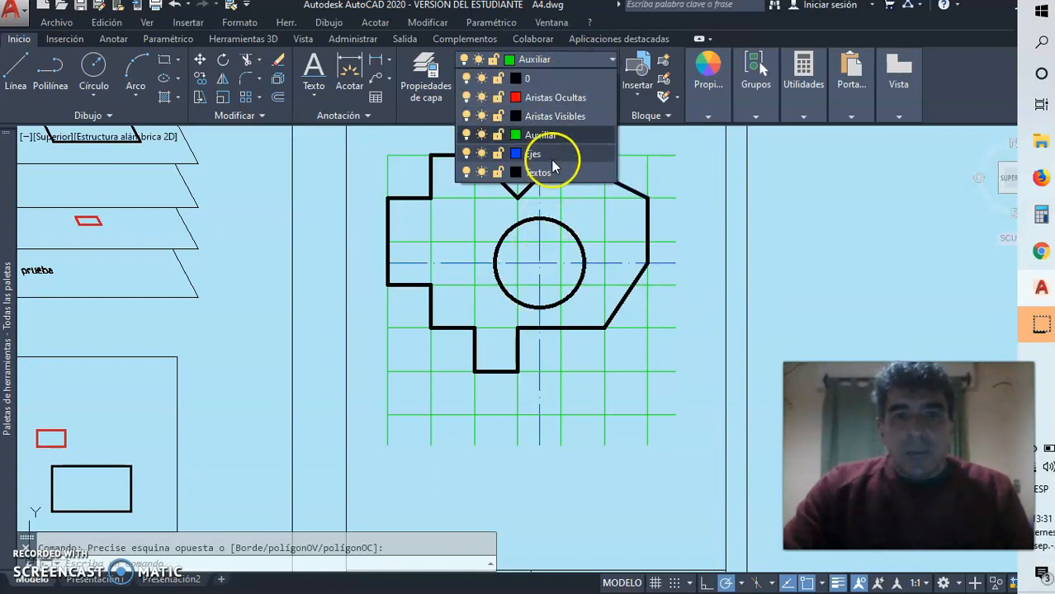
{"action": "left_click", "coordinate": [551, 155]}
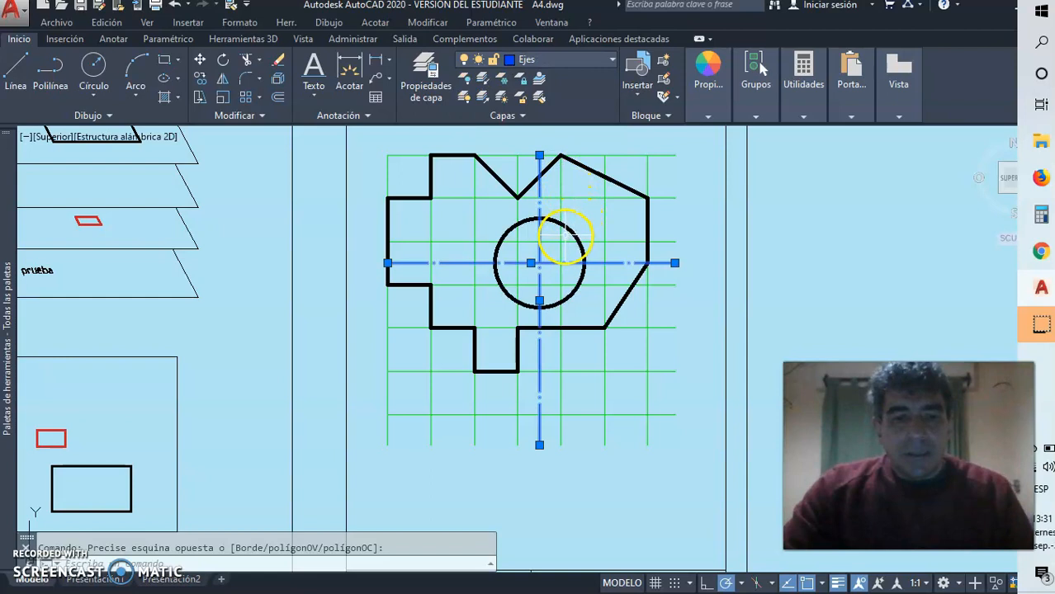
{"action": "key", "text": "Escape"}
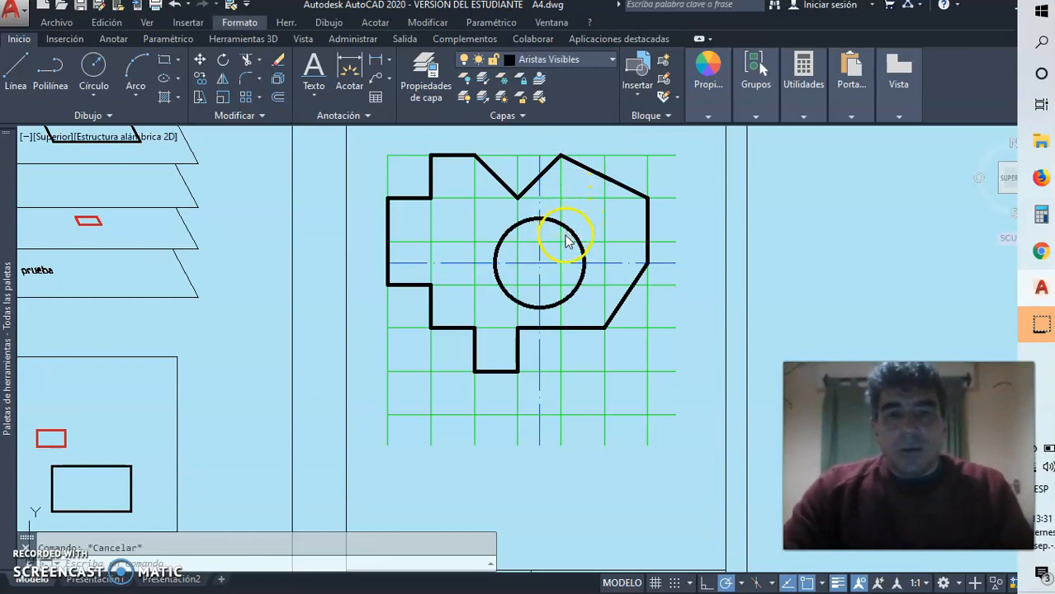
Make Aristas Ocultas the current layer
{"action": "left_click", "coordinate": [597, 211]}
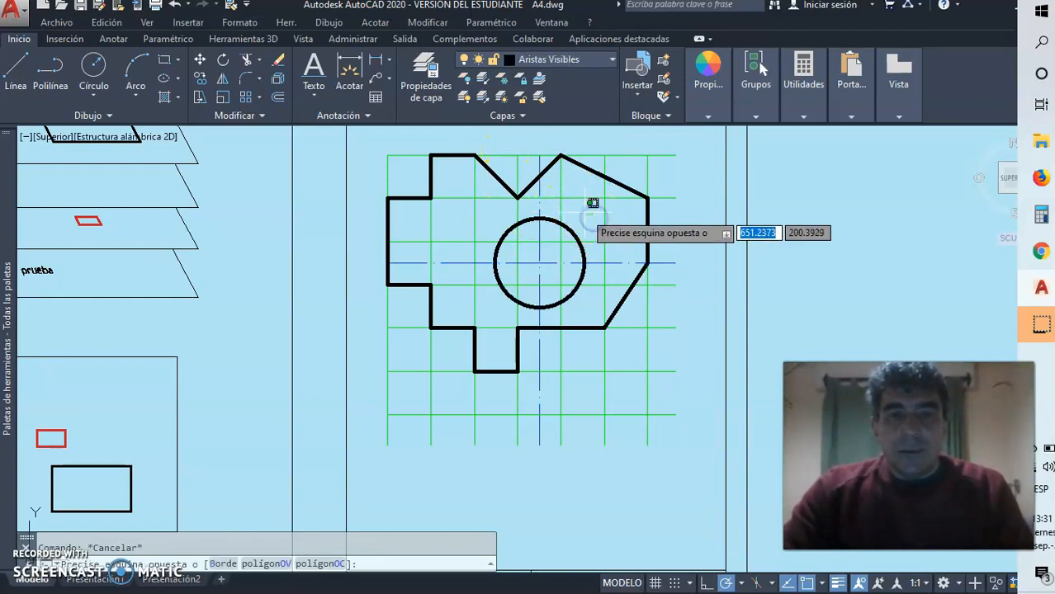
{"action": "left_click", "coordinate": [589, 199]}
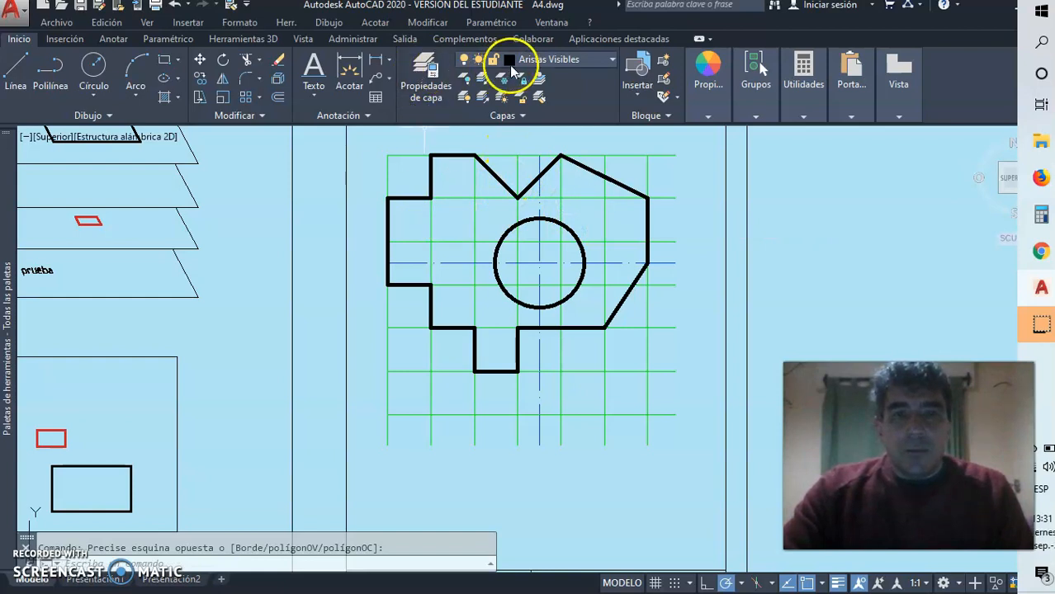
{"action": "left_click", "coordinate": [541, 60]}
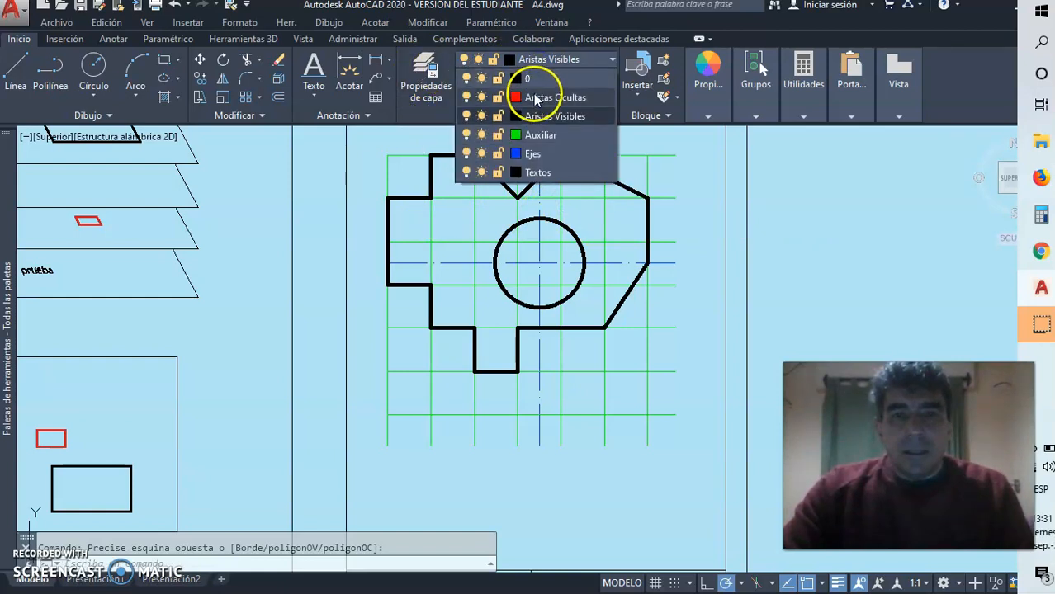
{"action": "left_click", "coordinate": [545, 97]}
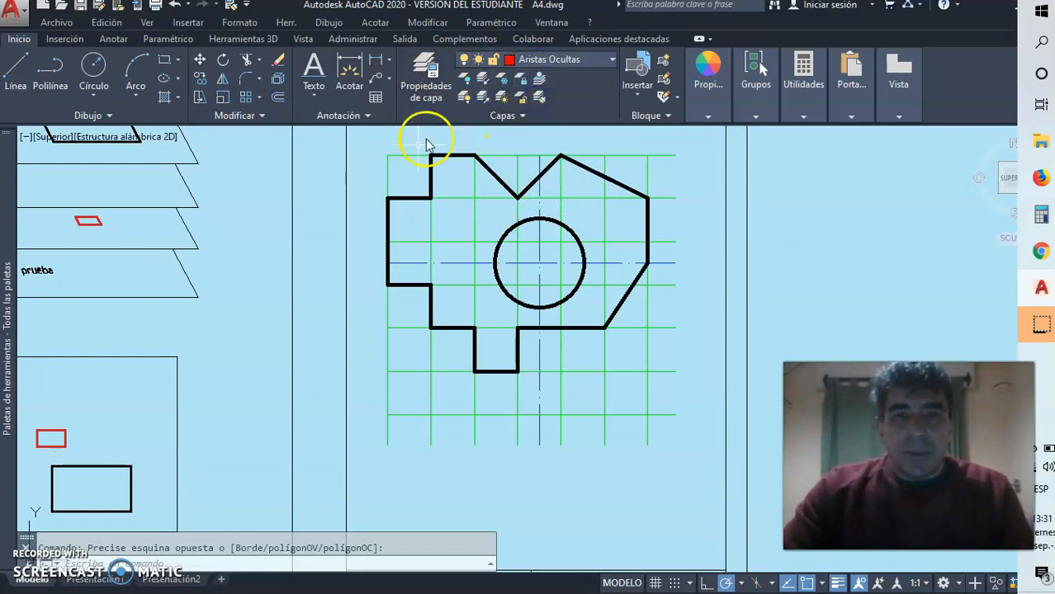
Draw the hidden edges from the left edge below its upper corner: two cells right, down to the fifth horizontal, and left to the outline's inner corner
{"action": "left_click", "coordinate": [20, 67]}
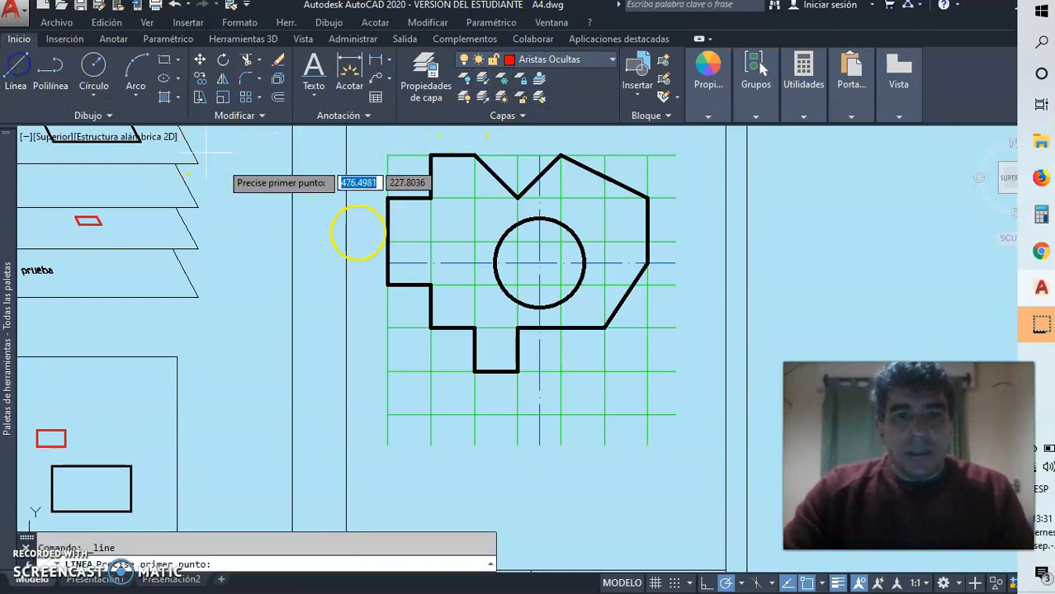
{"action": "left_click", "coordinate": [385, 212]}
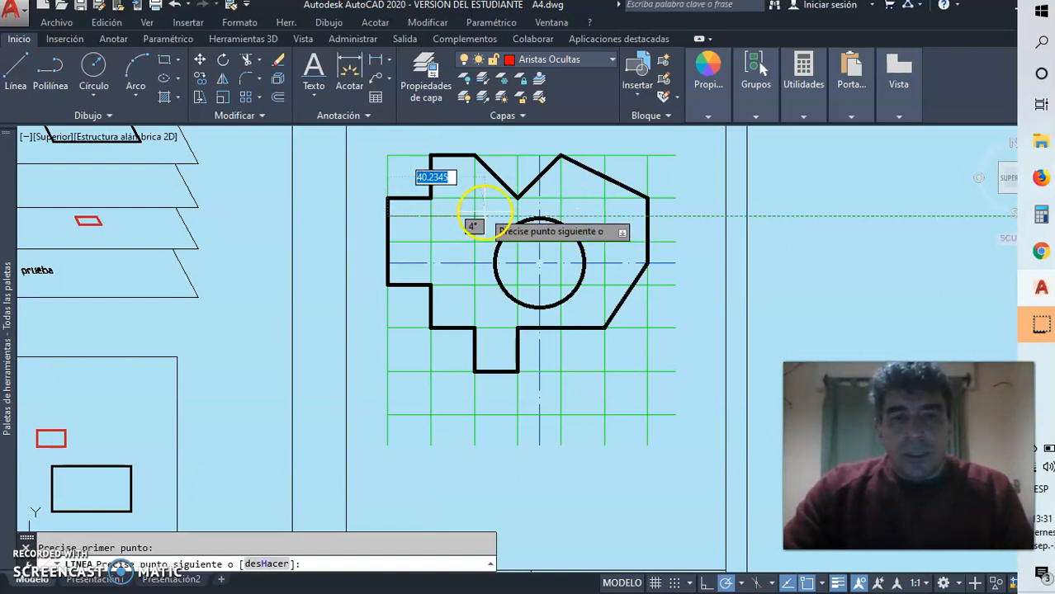
{"action": "left_click", "coordinate": [477, 214]}
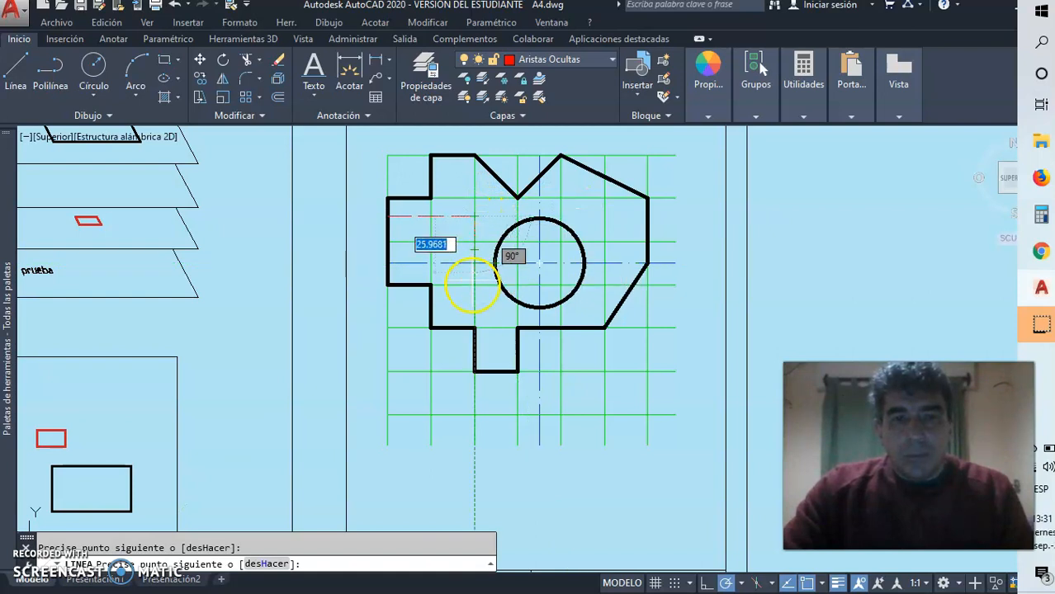
{"action": "left_click", "coordinate": [475, 285]}
{"action": "left_click", "coordinate": [432, 285]}
{"action": "right_click", "coordinate": [477, 231]}
{"action": "left_click", "coordinate": [483, 237]}
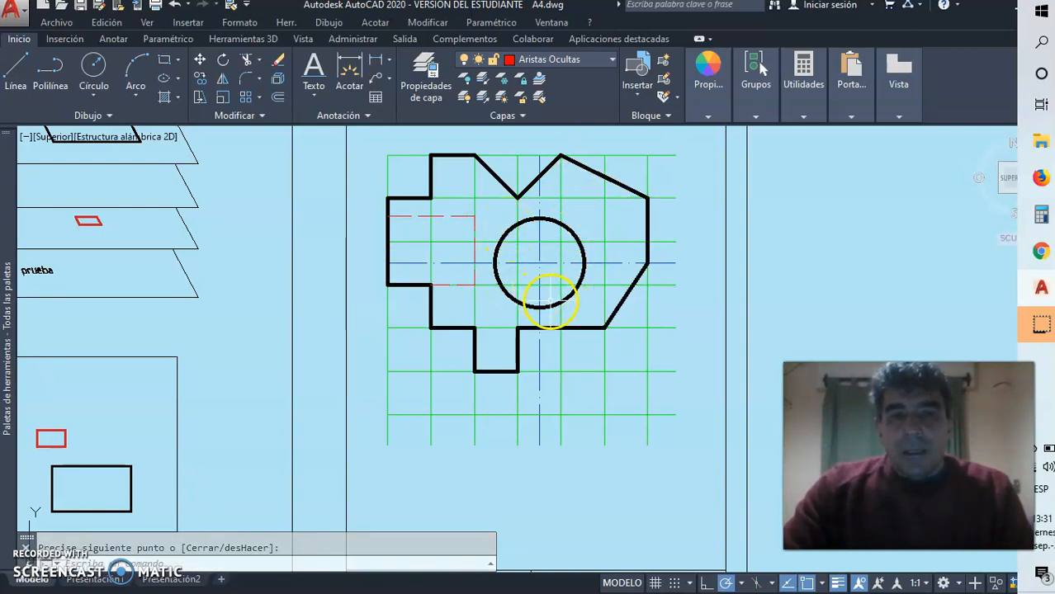
Make layer 0 the current layer
{"action": "middle_click_drag", "start_coordinate": [547, 304], "coordinate": [561, 333]}
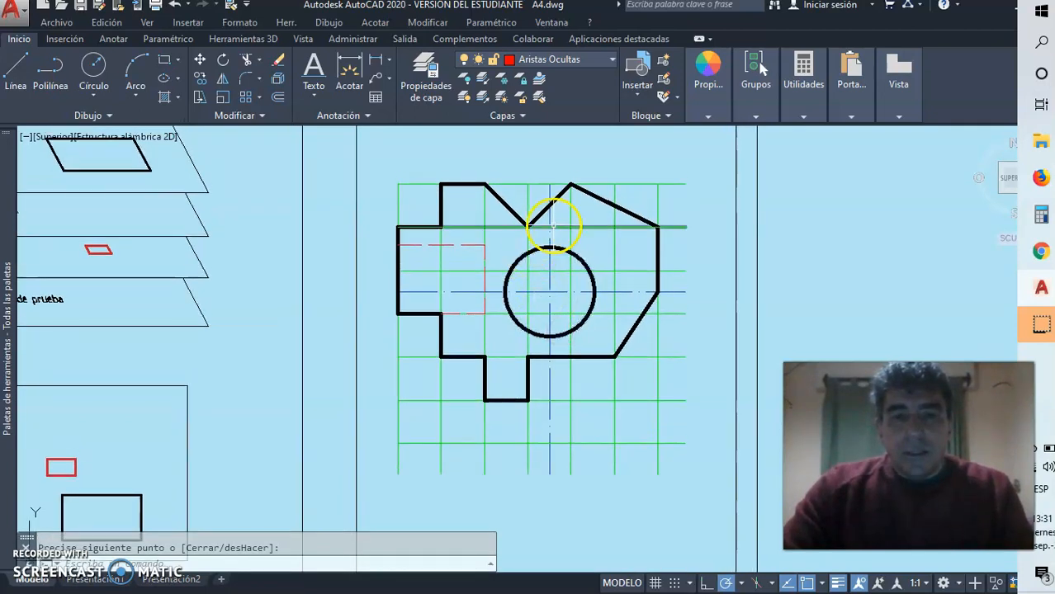
{"action": "left_click", "coordinate": [588, 178]}
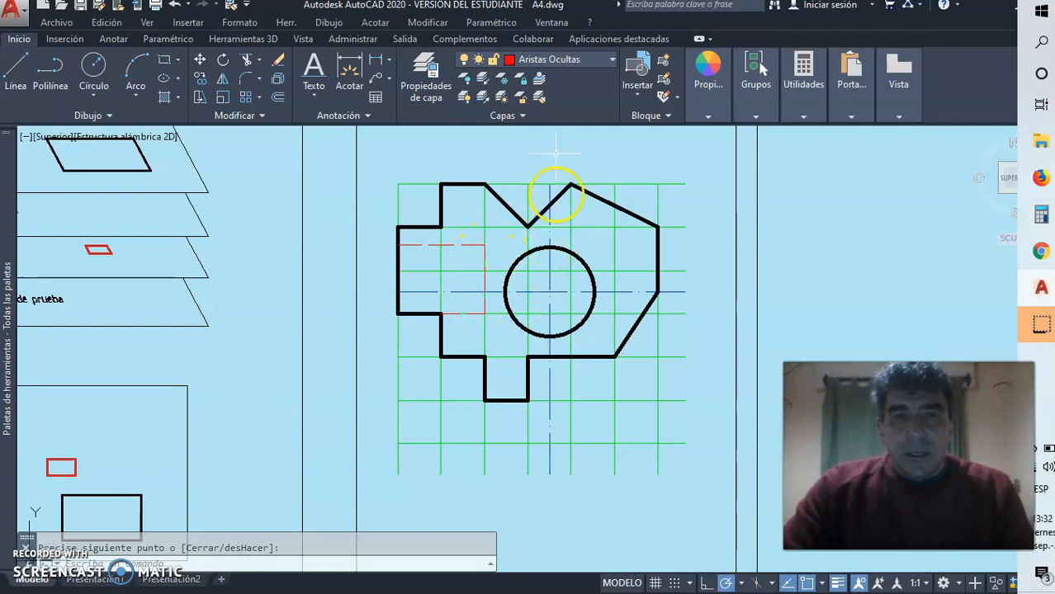
{"action": "left_click", "coordinate": [611, 63]}
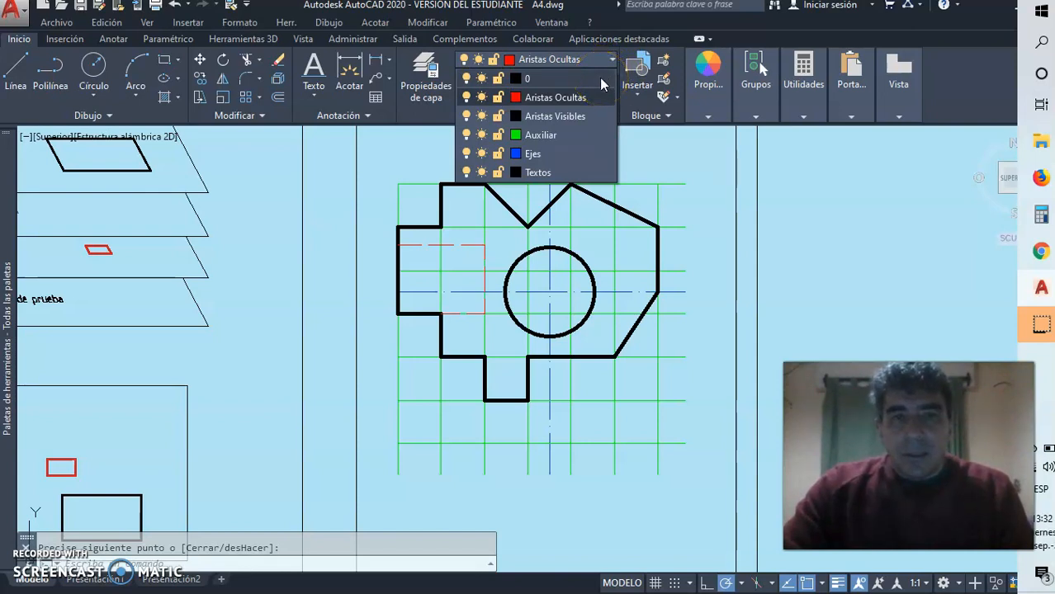
{"action": "left_click", "coordinate": [601, 82]}
Freeze the Auxiliar layer to hide the construction grid
{"action": "left_click", "coordinate": [611, 66]}
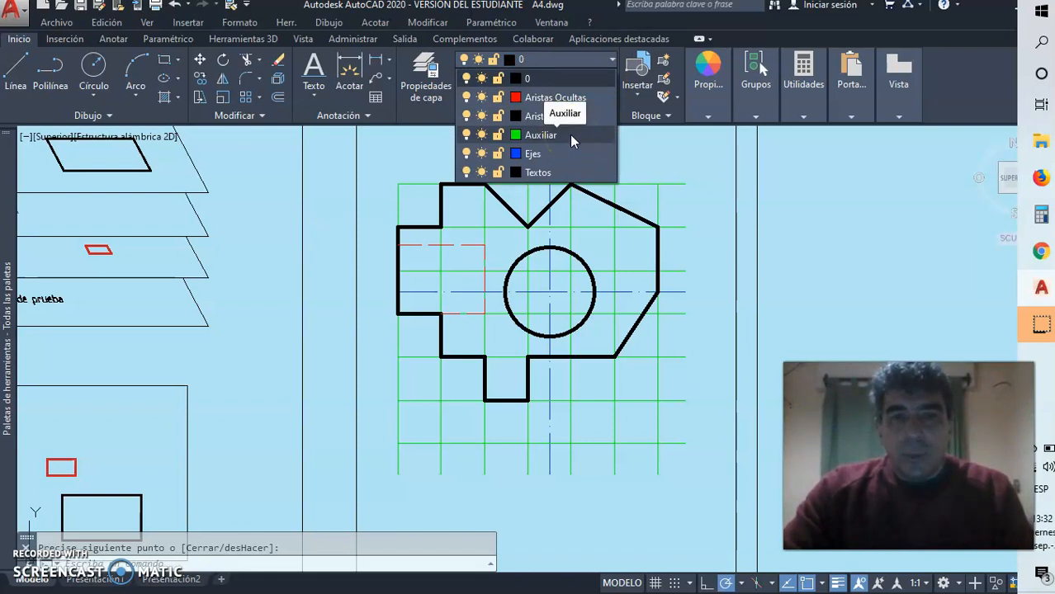
{"action": "left_click", "coordinate": [549, 137]}
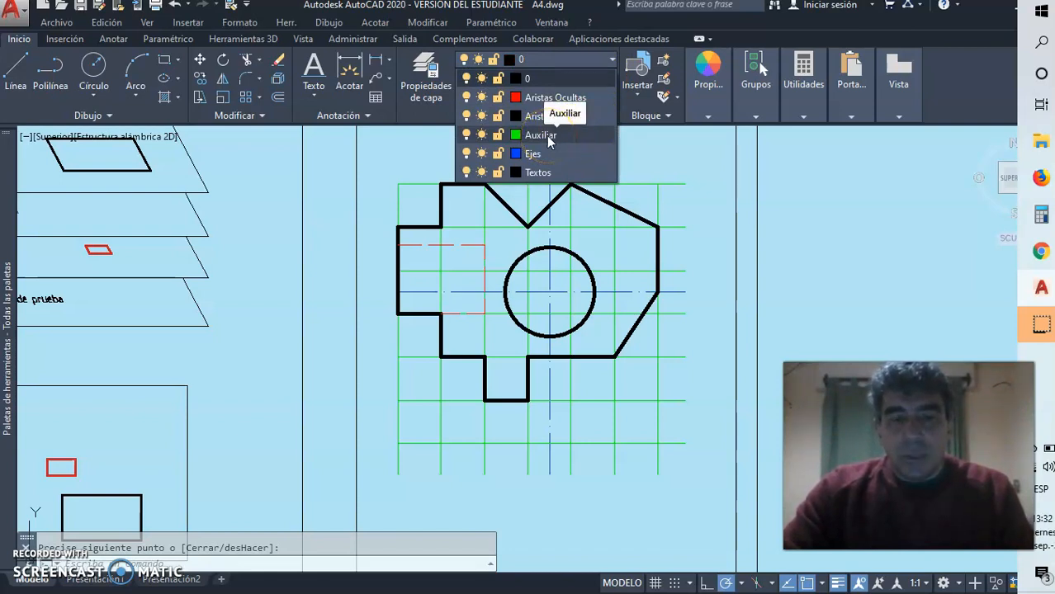
{"action": "left_click", "coordinate": [520, 132]}
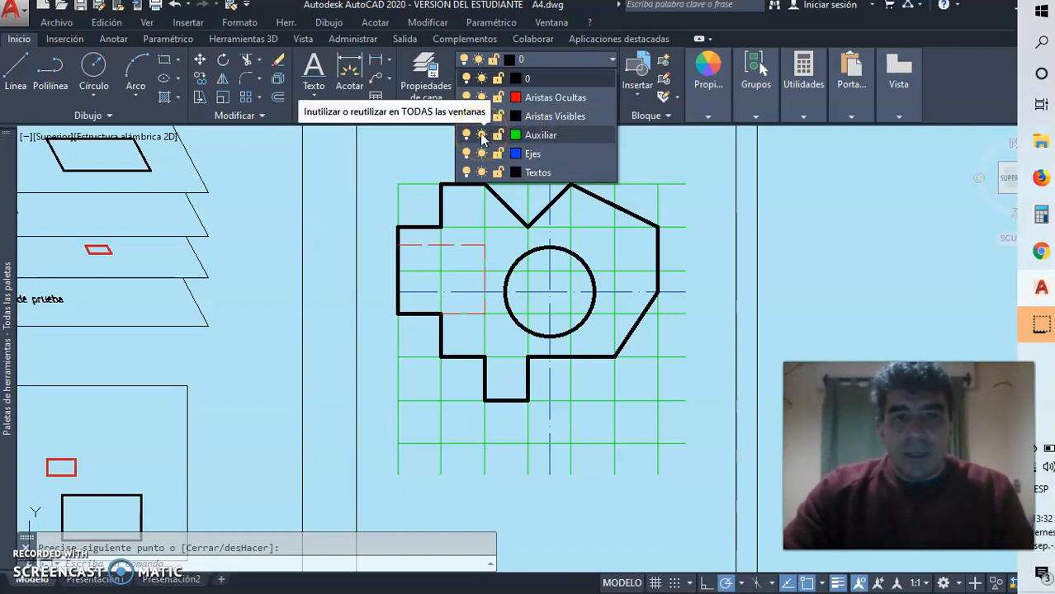
{"action": "left_click", "coordinate": [690, 212]}
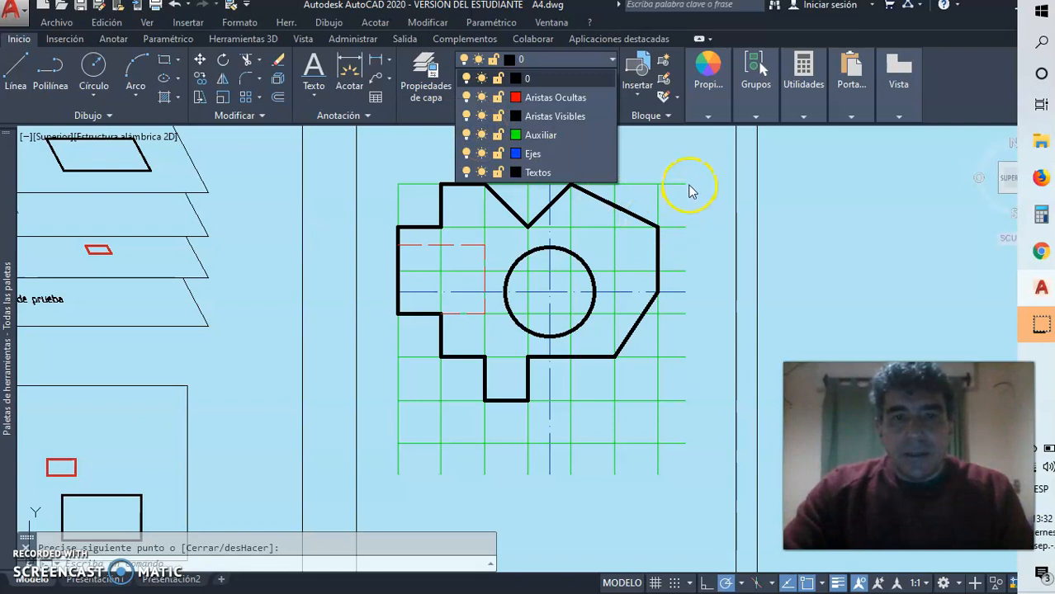
{"action": "left_click", "coordinate": [655, 169]}
{"action": "left_click", "coordinate": [650, 170]}
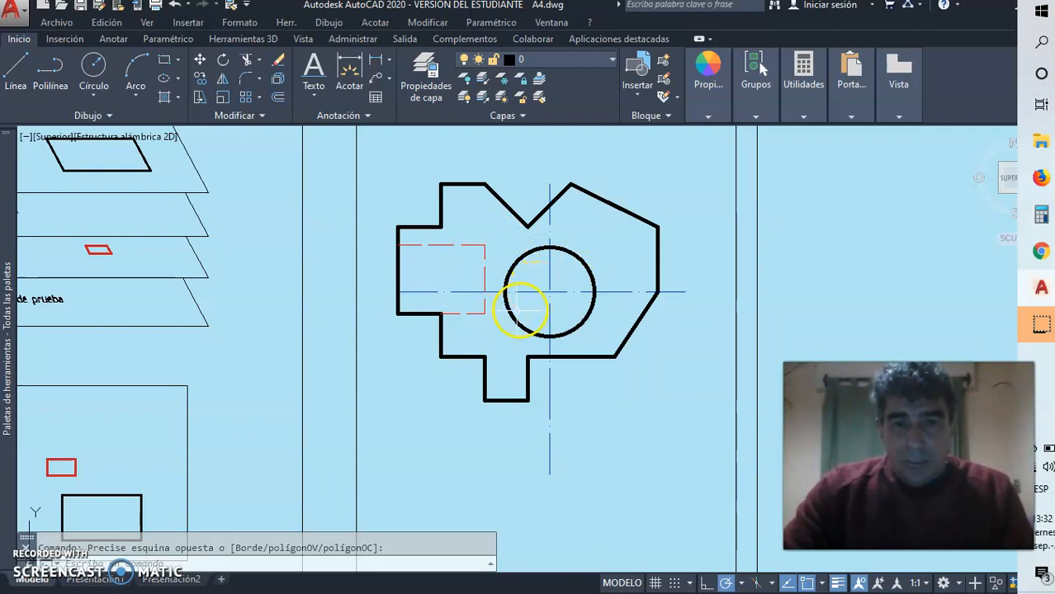
{"action": "middle_click_drag", "start_coordinate": [518, 260], "coordinate": [521, 322]}
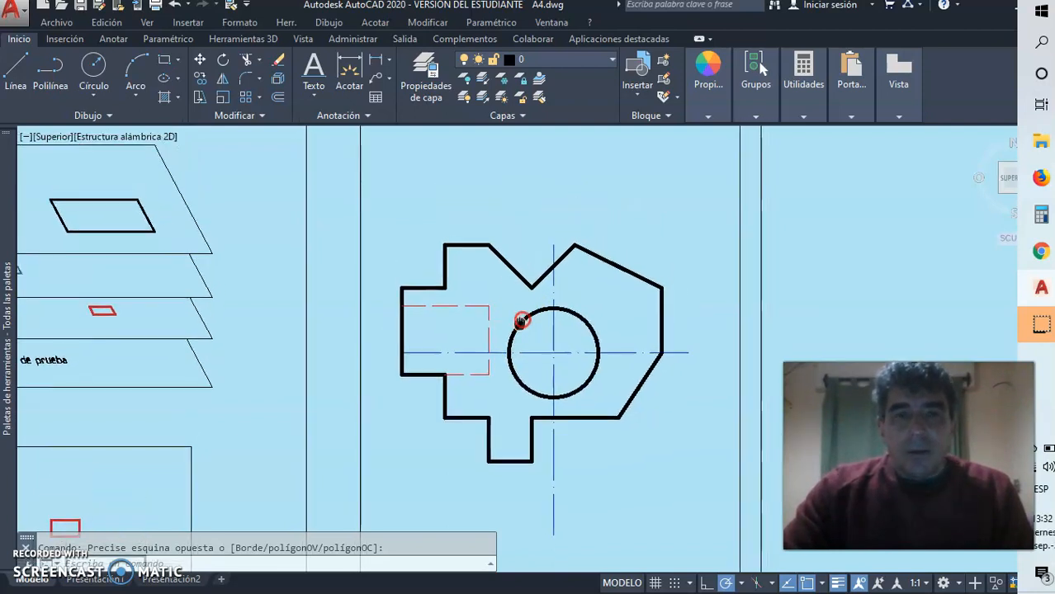
{"action": "left_click", "coordinate": [538, 62]}
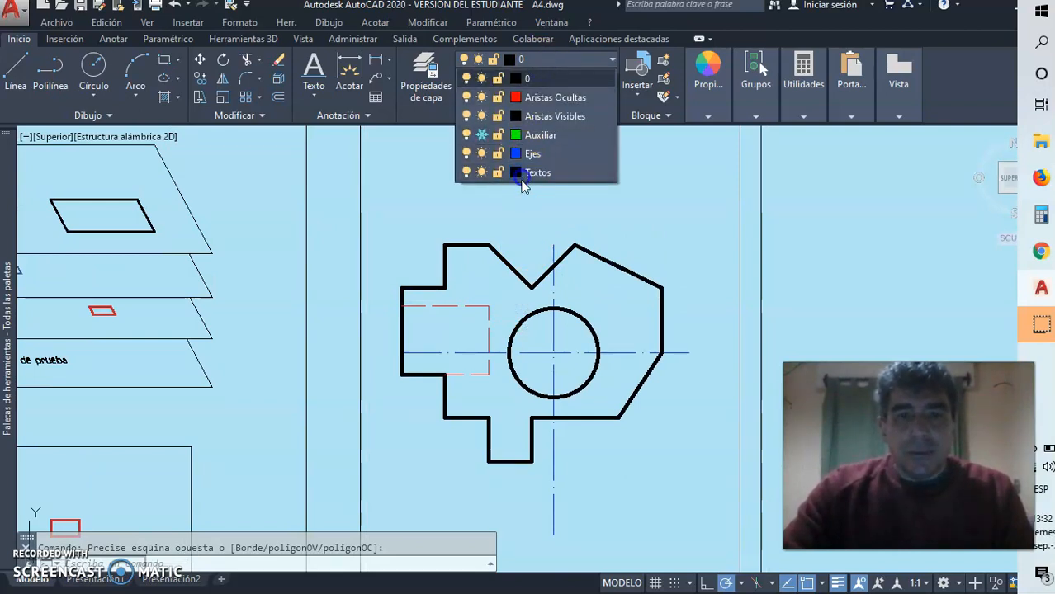
{"action": "left_click", "coordinate": [522, 175]}
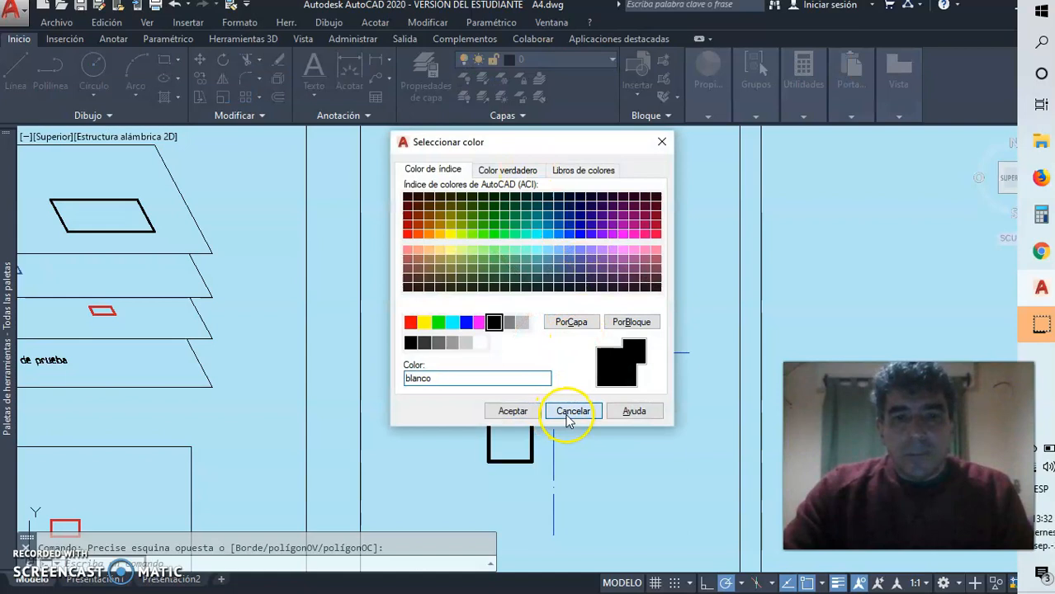
{"action": "left_click", "coordinate": [570, 412]}
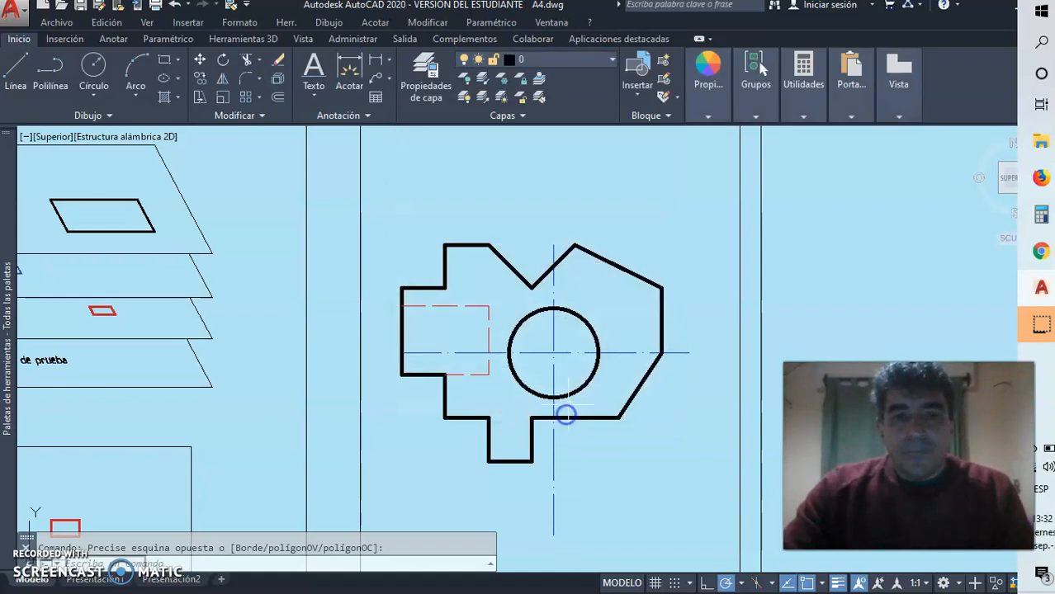
Make Textos the current layer and place the single-line text "Ejercicio N1" above the part's upper-left corner, with height 2.5 and rotation 0
{"action": "left_click", "coordinate": [611, 60]}
{"action": "left_click", "coordinate": [571, 178]}
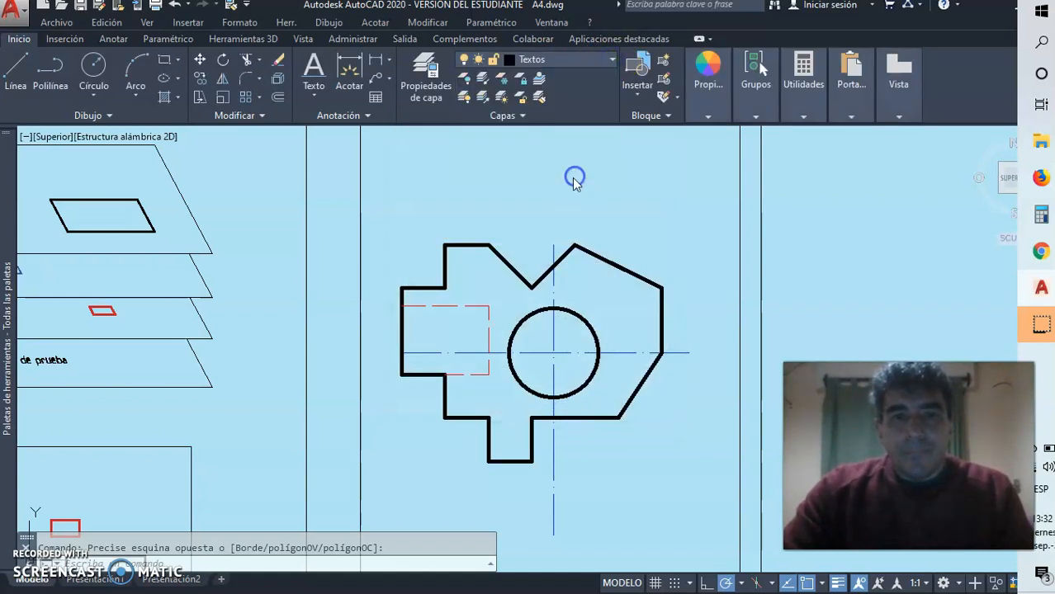
{"action": "left_click", "coordinate": [308, 99]}
{"action": "left_click", "coordinate": [277, 154]}
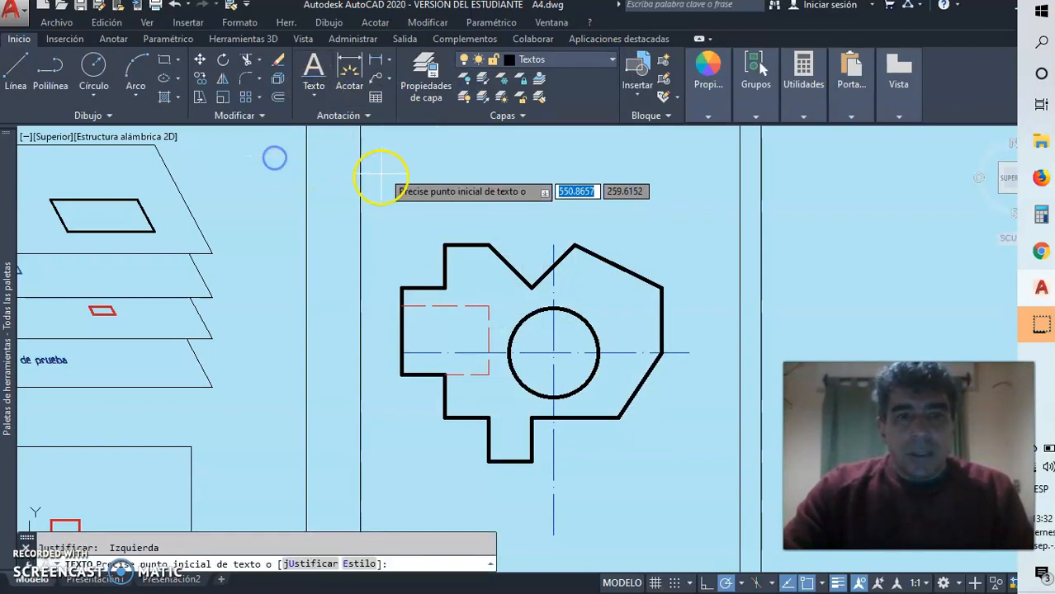
{"action": "left_click", "coordinate": [388, 176]}
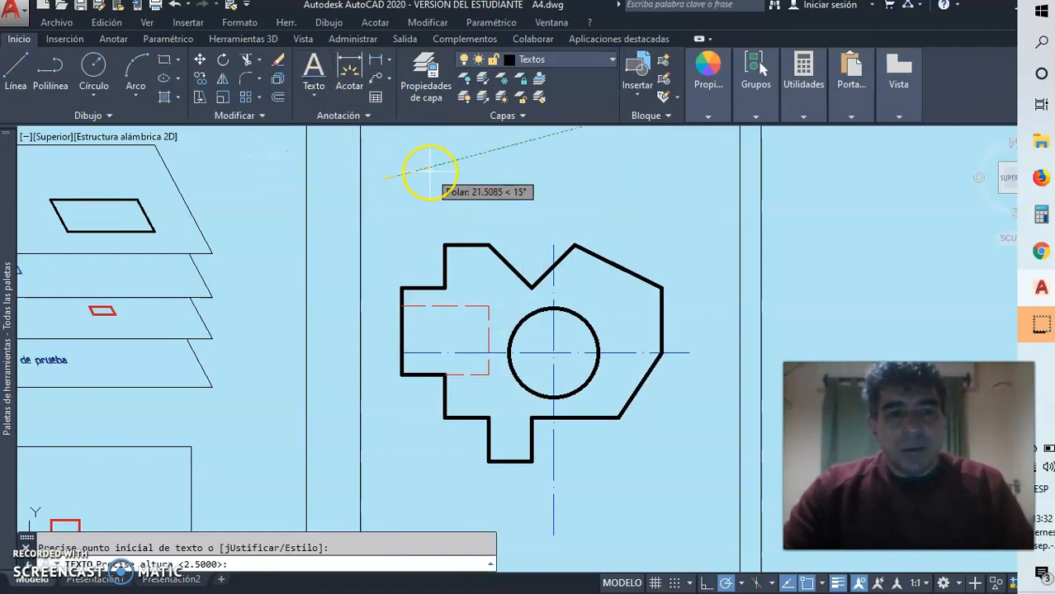
{"action": "left_click", "coordinate": [429, 169]}
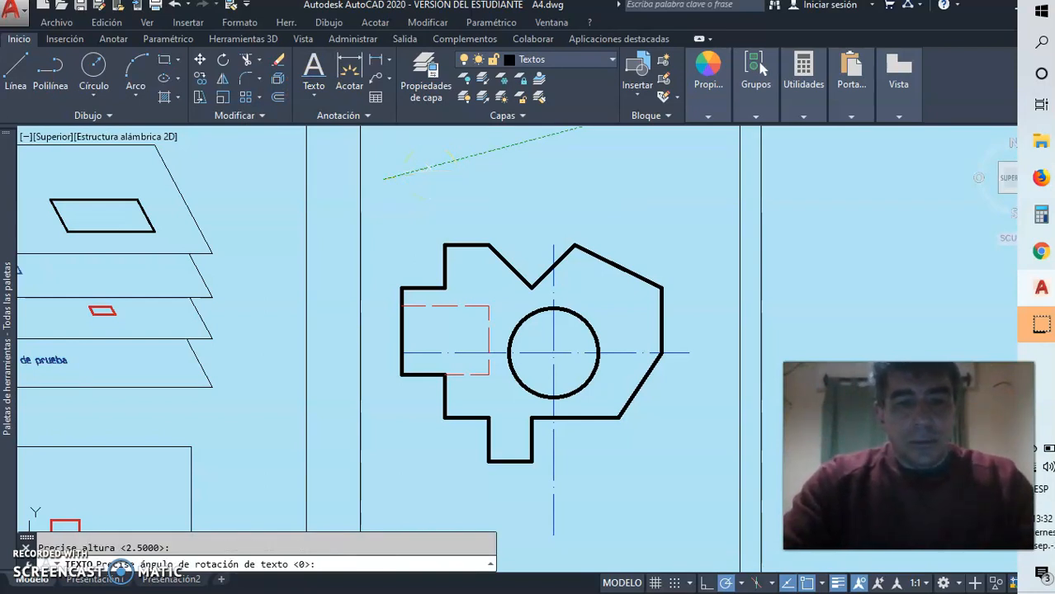
{"action": "key", "text": "Return"}
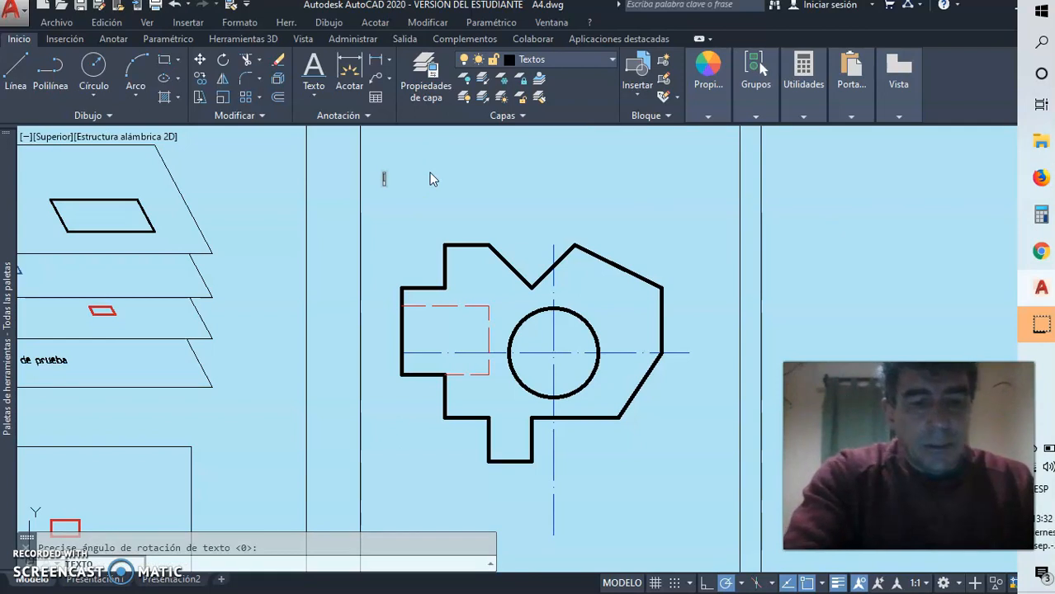
{"action": "type", "text": "Ejem"}
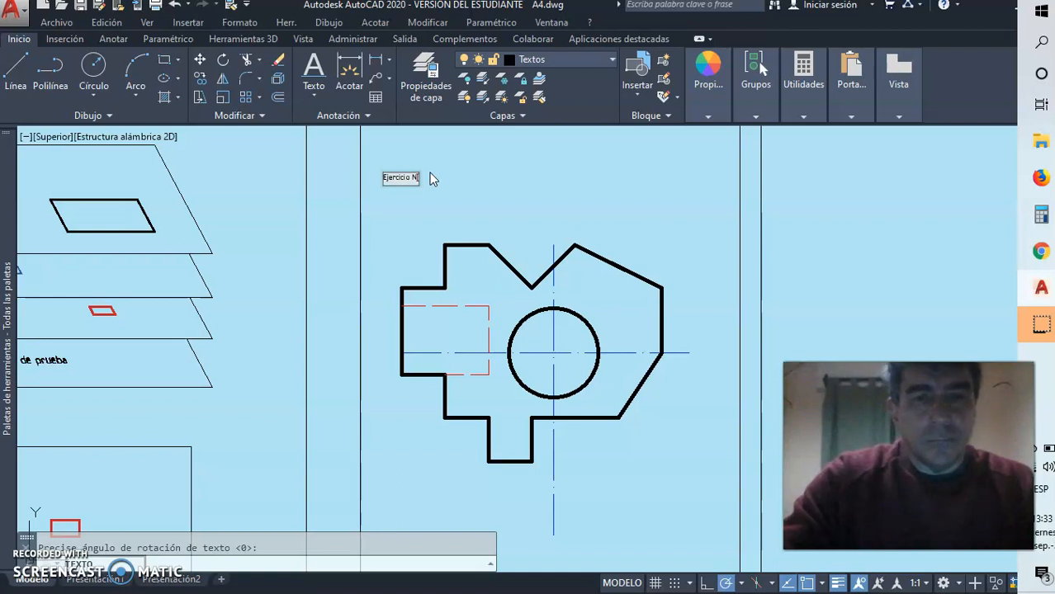
{"action": "key", "text": "Return"}
{"action": "key", "text": "Return"}
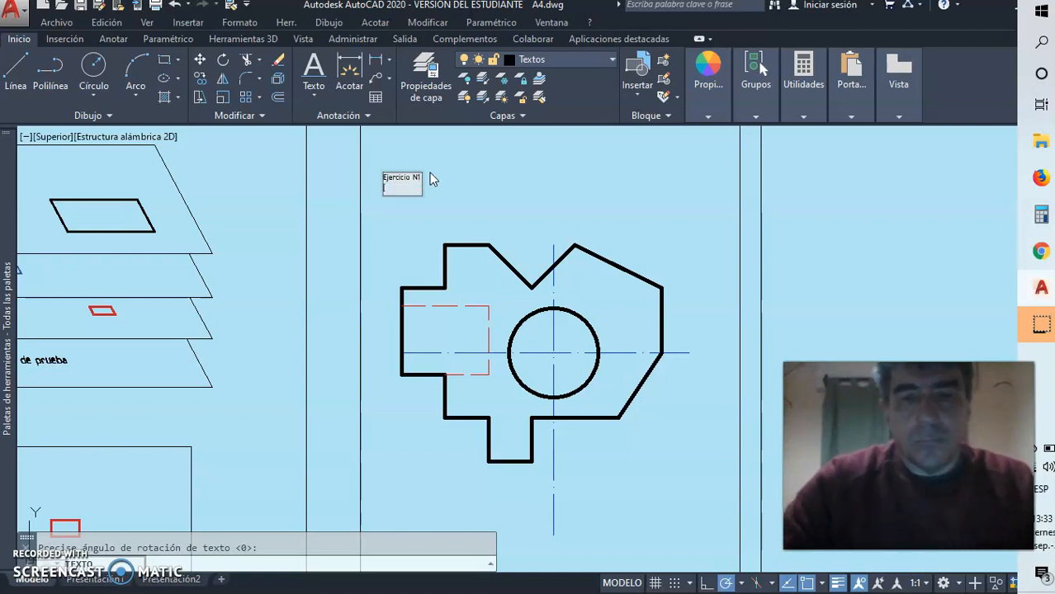
{"action": "left_click", "coordinate": [441, 176]}
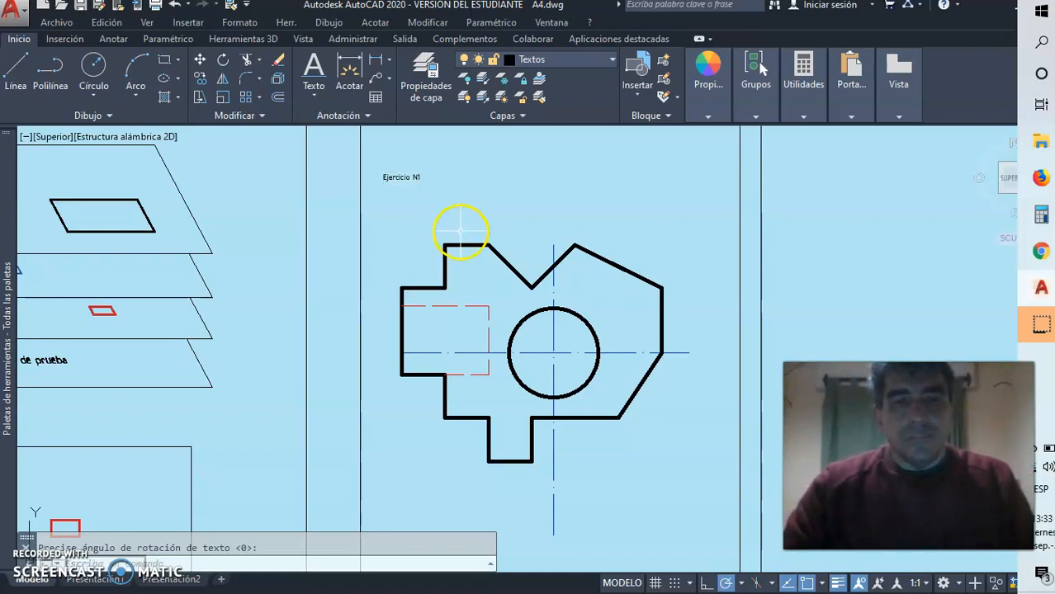
{"action": "scroll", "coordinate": [460, 233], "scroll_direction": "down", "scroll_amount": 3}
{"action": "left_click", "coordinate": [425, 176]}
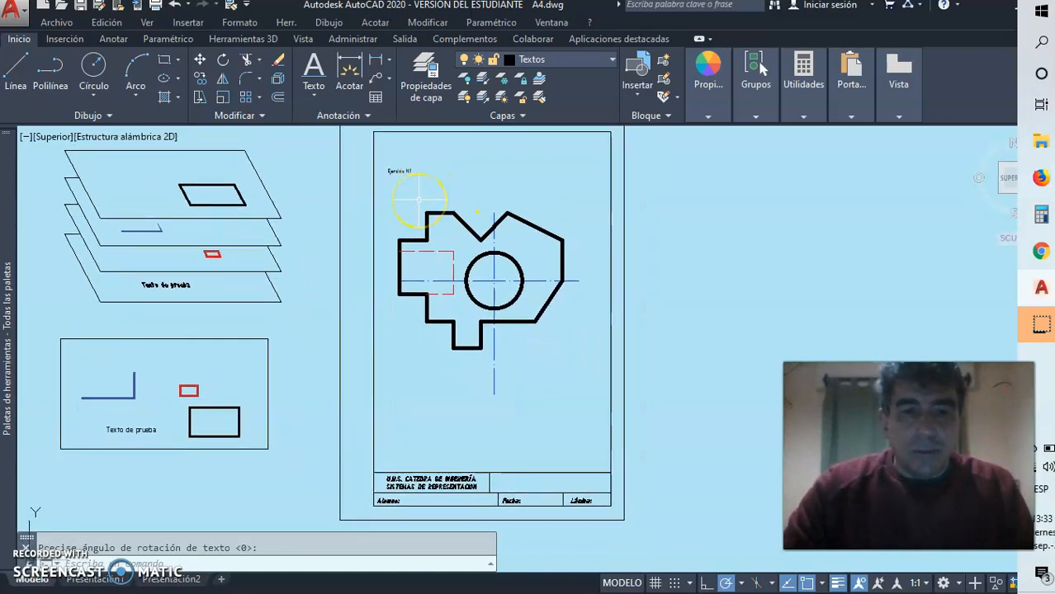